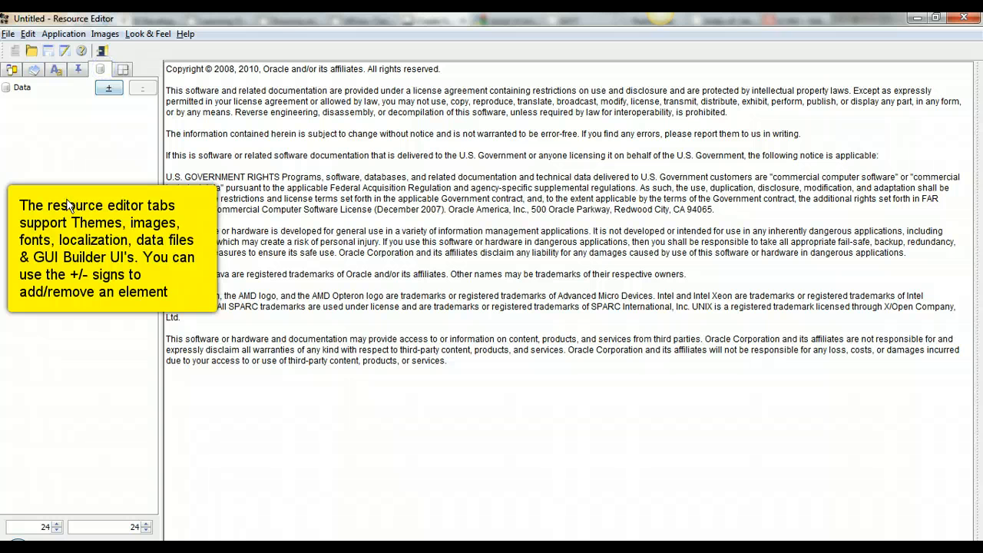
# Step: Switch from the UI section to the Themes list of the untitled resource
pyautogui.click(122, 69)
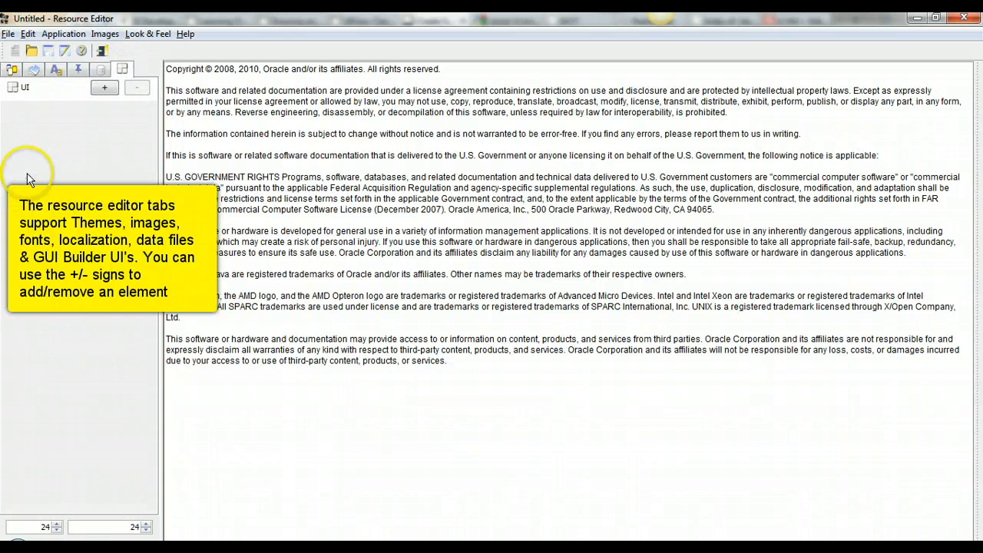
pyautogui.click(11, 69)
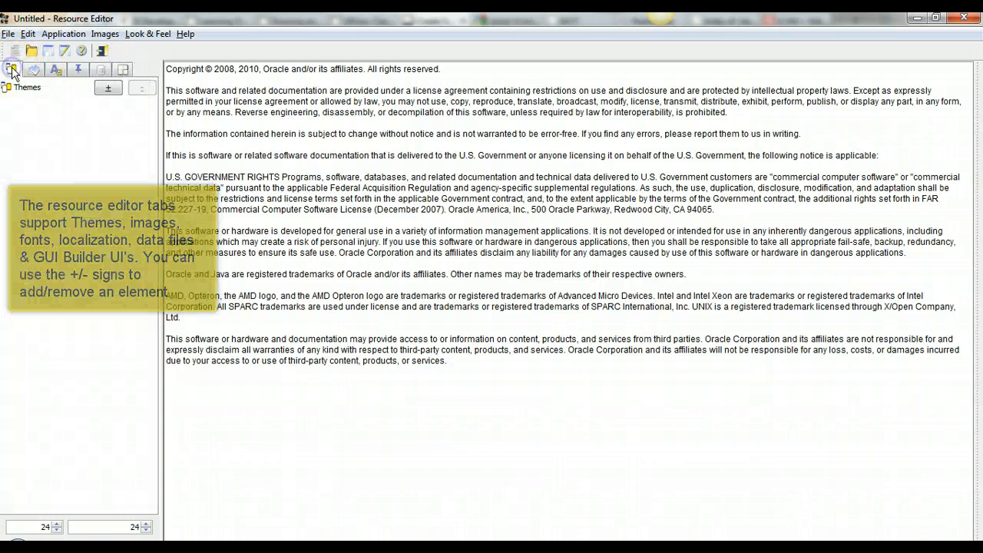
# Step: Start a new theme and preview the LWUIT_Touch, LWUIT_Feature and Blackberry templates
pyautogui.click(107, 91)
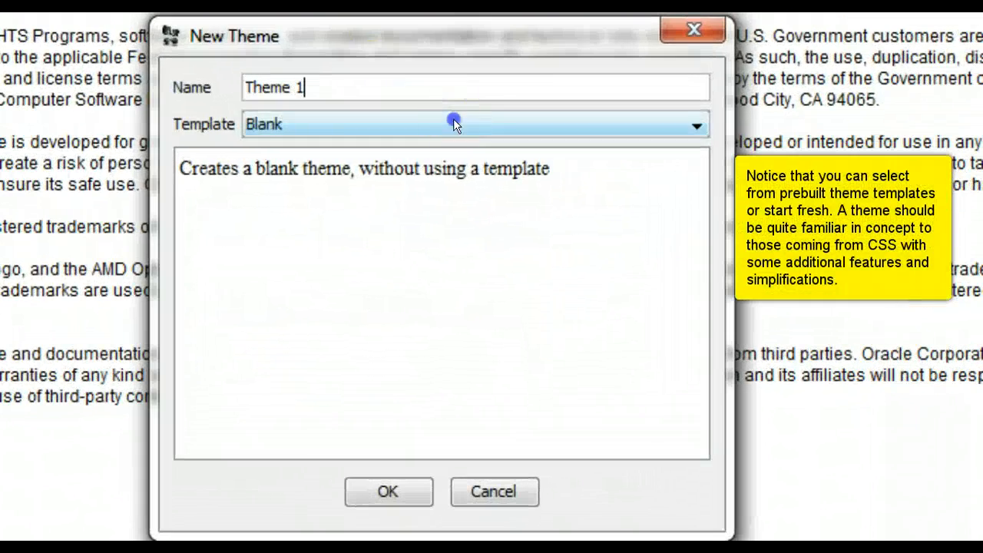
pyautogui.click(453, 123)
pyautogui.click(425, 172)
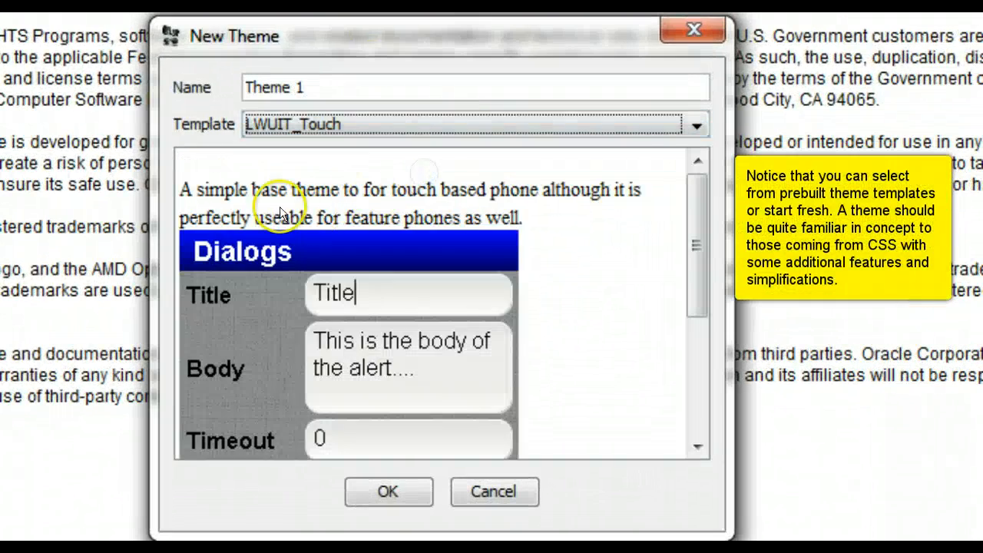
pyautogui.click(693, 125)
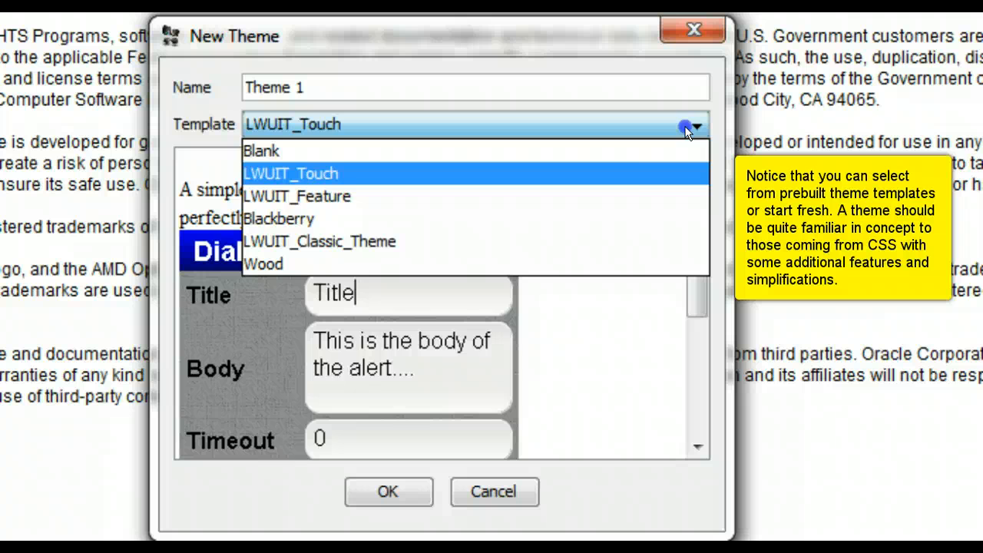
pyautogui.click(657, 196)
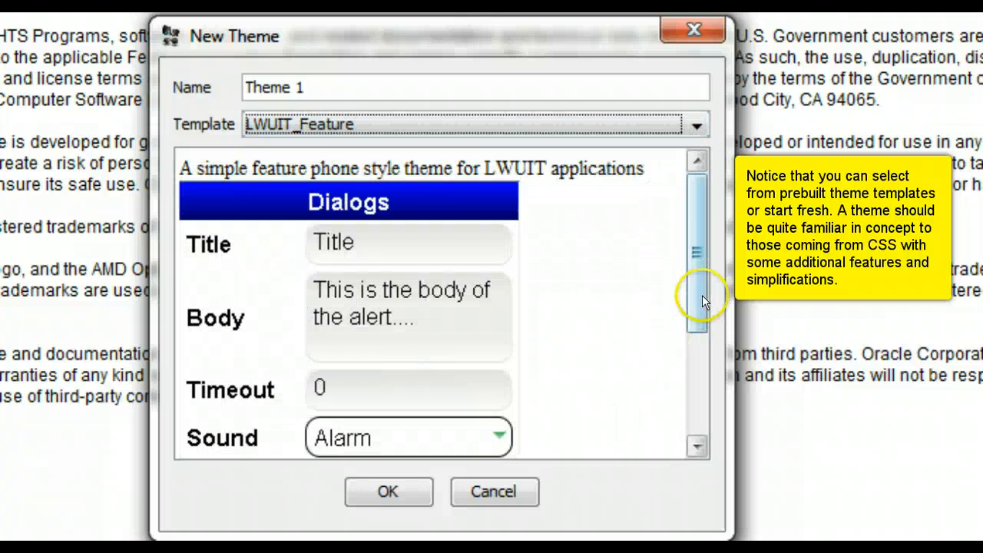
pyautogui.moveTo(701, 294); pyautogui.dragTo(690, 259)
pyautogui.click(611, 126)
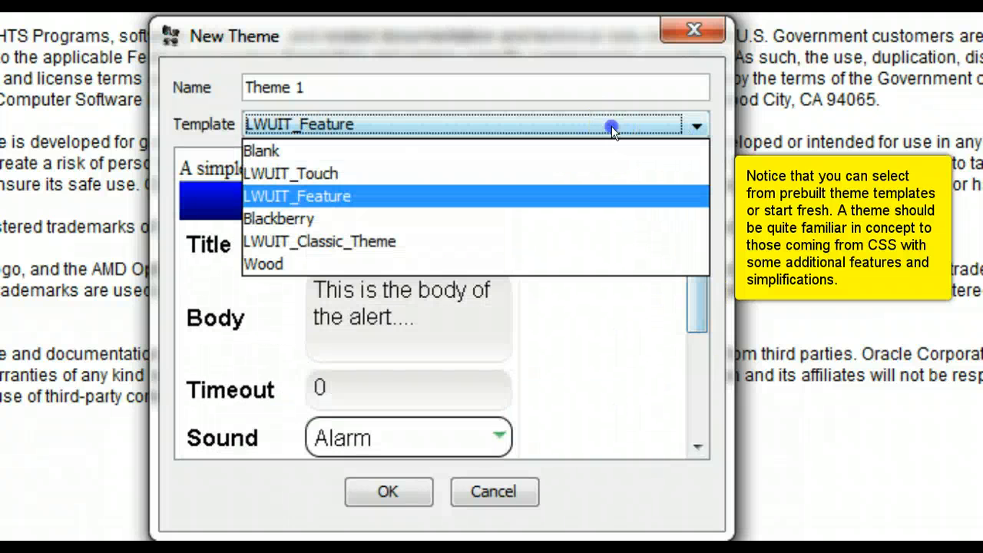
pyautogui.click(577, 218)
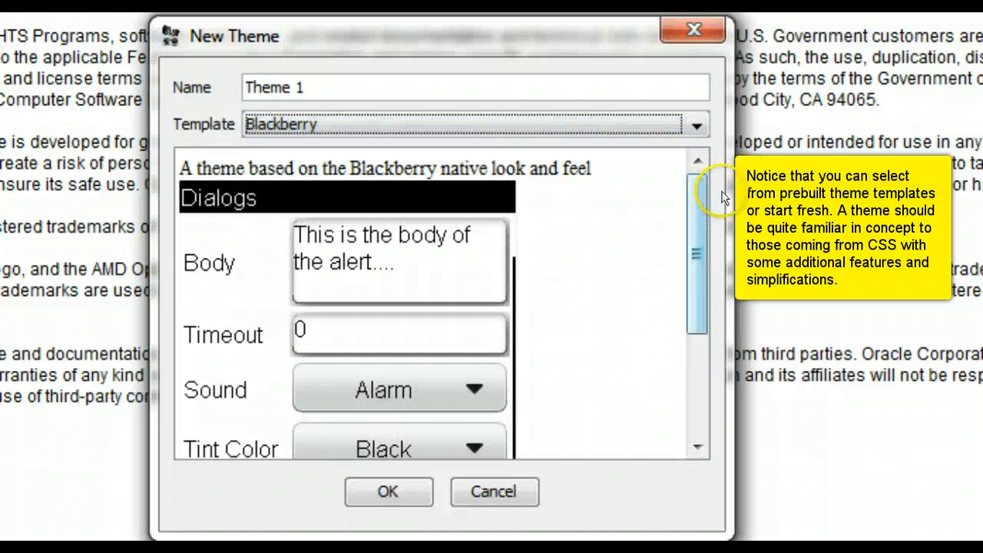
pyautogui.moveTo(703, 189); pyautogui.dragTo(687, 170)
# Step: Preview the LWUIT_Classic_Theme and Wood templates for the new theme
pyautogui.click(598, 124)
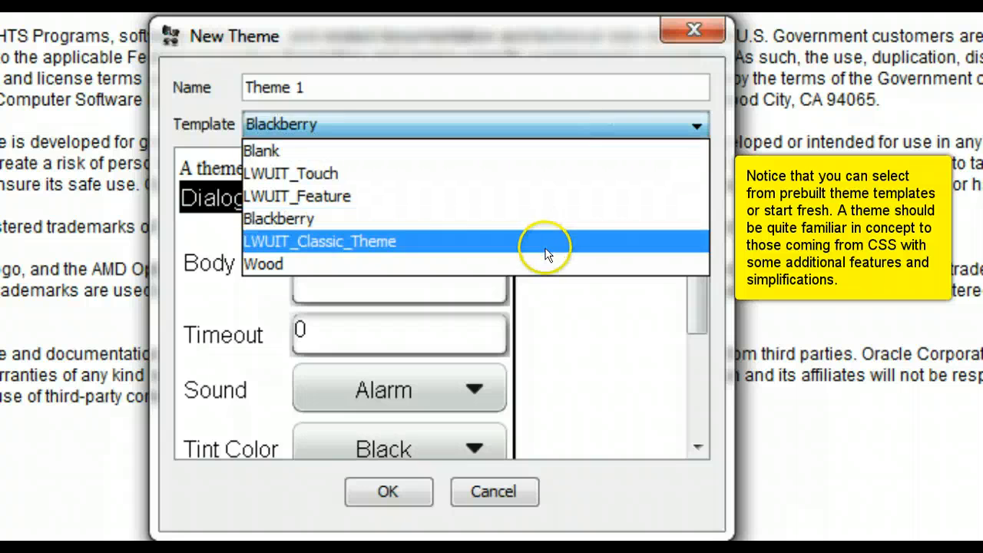
pyautogui.click(546, 242)
pyautogui.moveTo(697, 204); pyautogui.dragTo(708, 321)
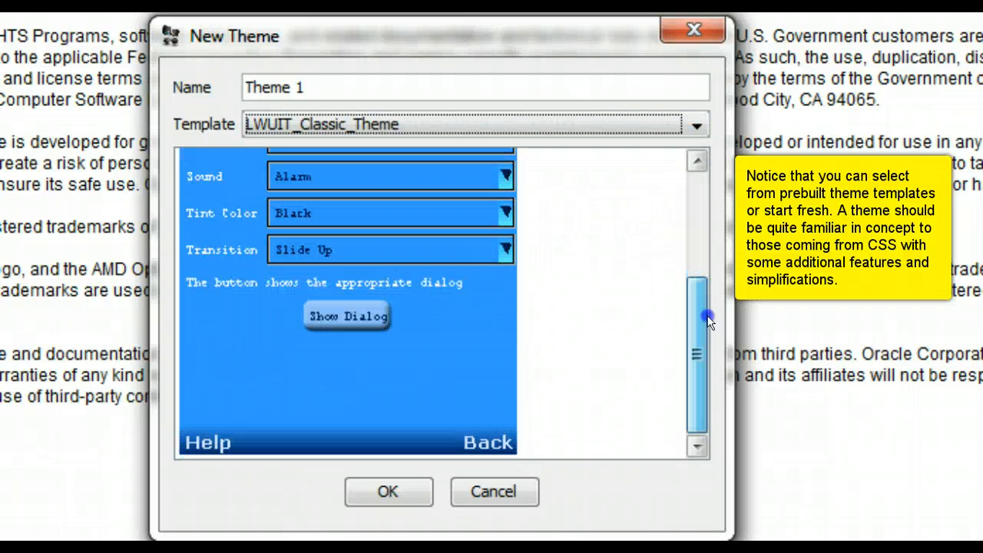
pyautogui.moveTo(707, 264); pyautogui.dragTo(648, 154)
pyautogui.click(636, 123)
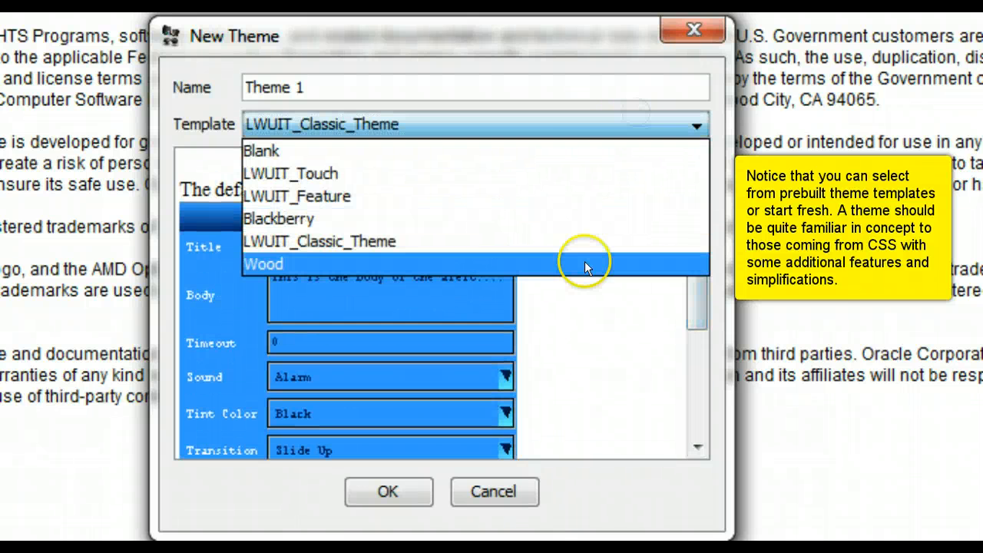
pyautogui.click(585, 264)
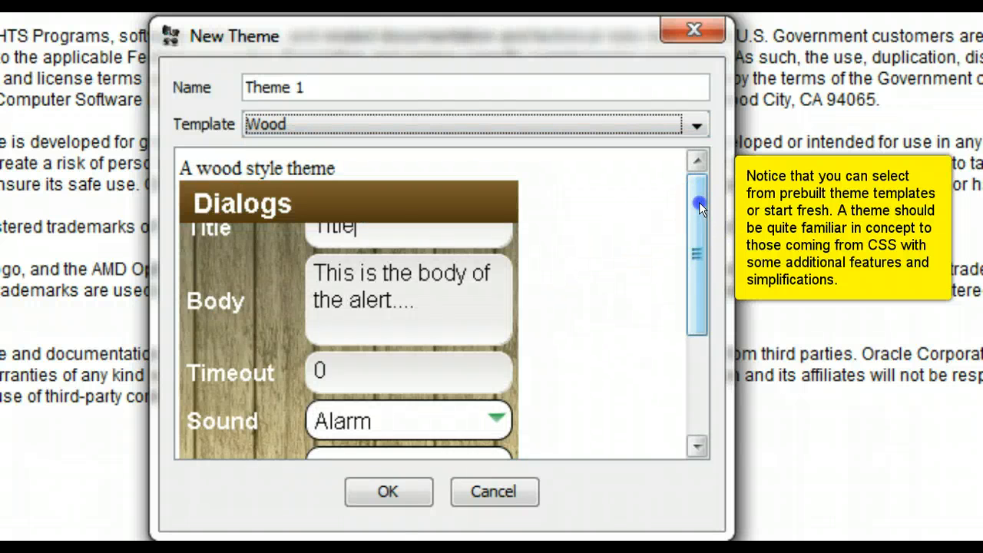
pyautogui.moveTo(699, 202)
pyautogui.mouseDown()
pyautogui.moveTo(698, 305)
pyautogui.moveTo(693, 207)
pyautogui.mouseUp()
# Step: Return to LWUIT_Touch, name the theme HiTheme and create it
pyautogui.click(631, 116)
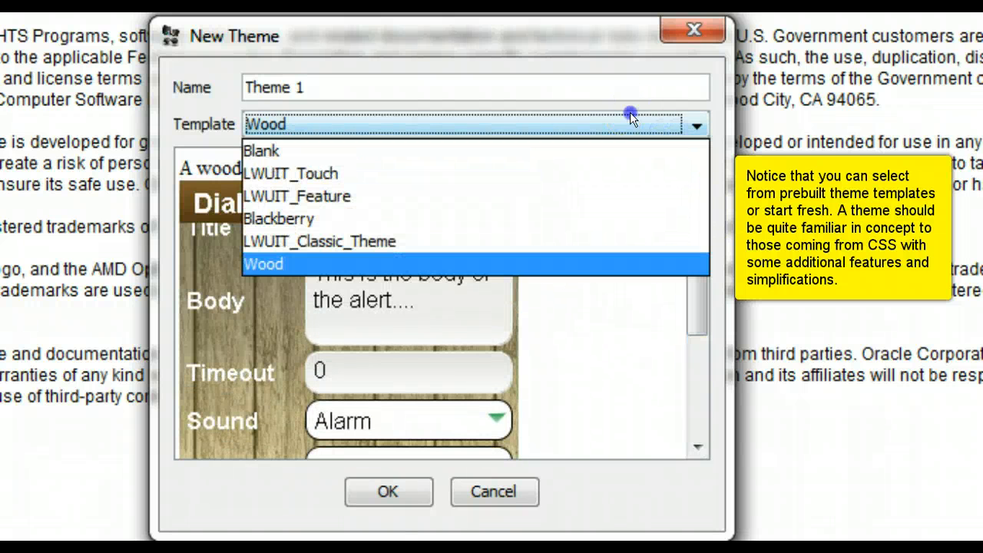
pyautogui.click(651, 175)
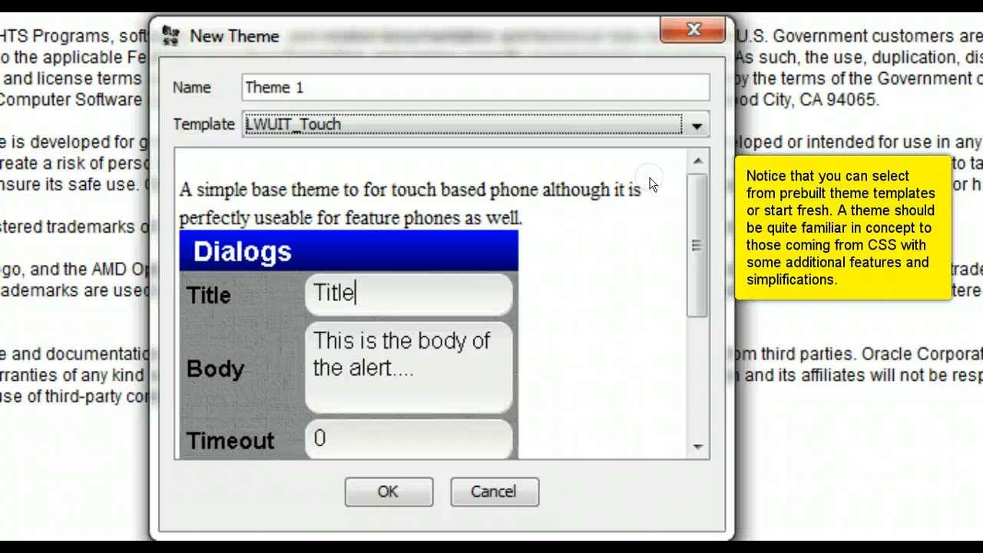
pyautogui.doubleClick(320, 86)
pyautogui.tripleClick(321, 84)
pyautogui.write('Hi')
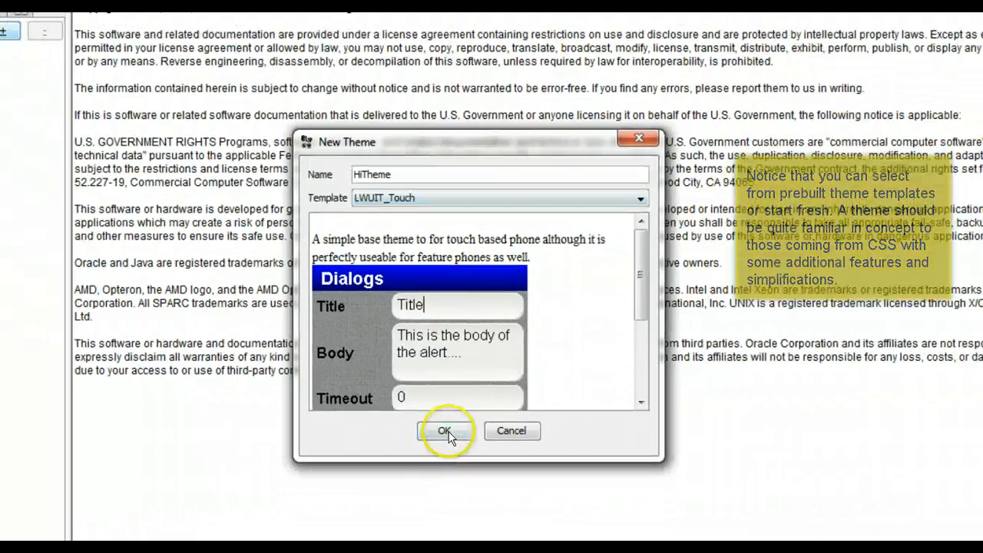
pyautogui.click(388, 491)
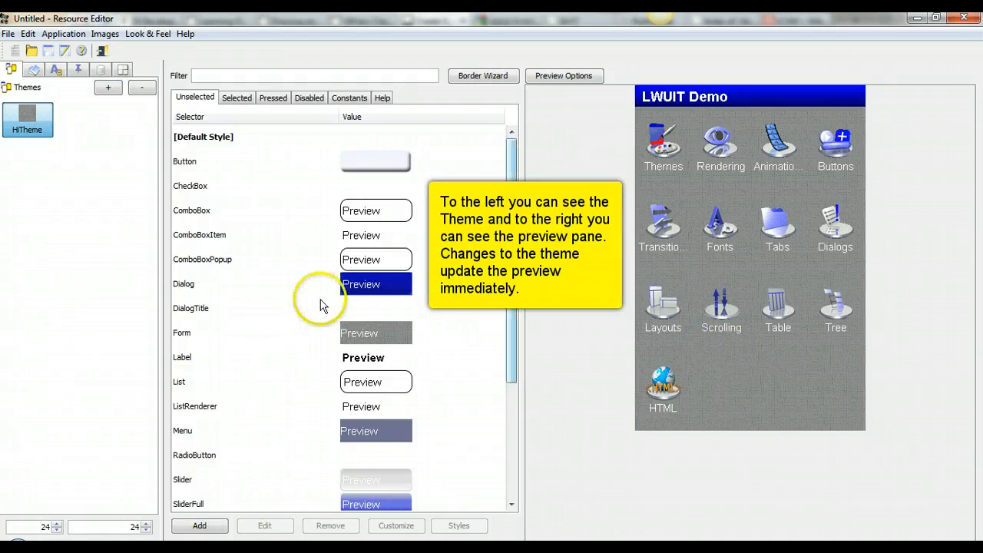
# Step: Show the preview settings and try lower preview heights, settling back at 480
pyautogui.scroll(-1, 510, 302)
pyautogui.moveTo(510, 302); pyautogui.dragTo(511, 240)
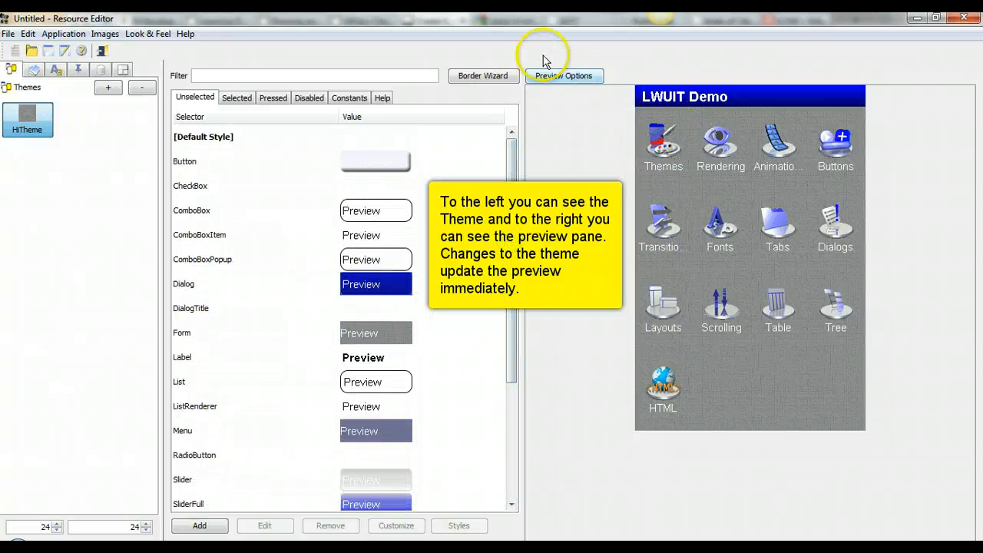
pyautogui.click(564, 75)
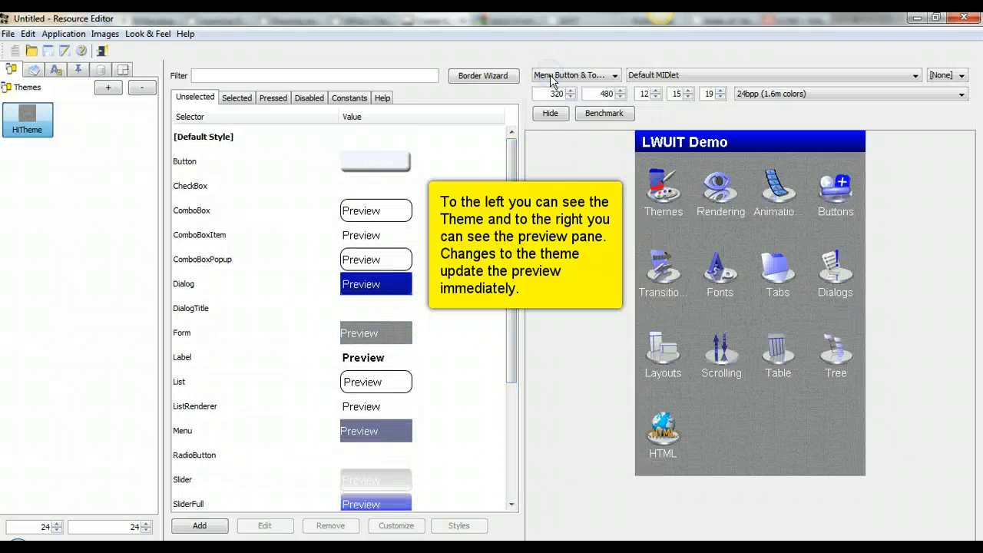
pyautogui.tripleClick(619, 96)
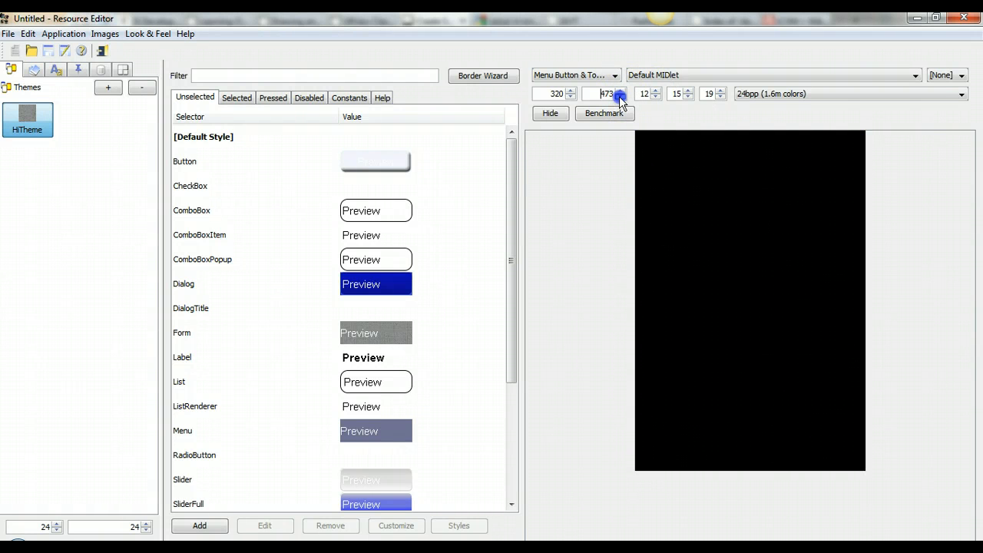
pyautogui.click(619, 95)
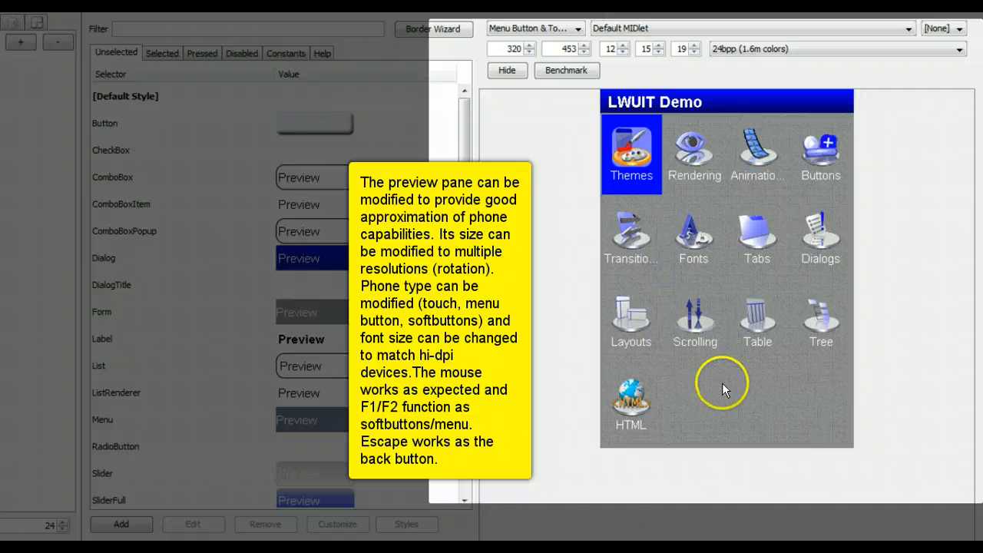
pyautogui.doubleClick(566, 49)
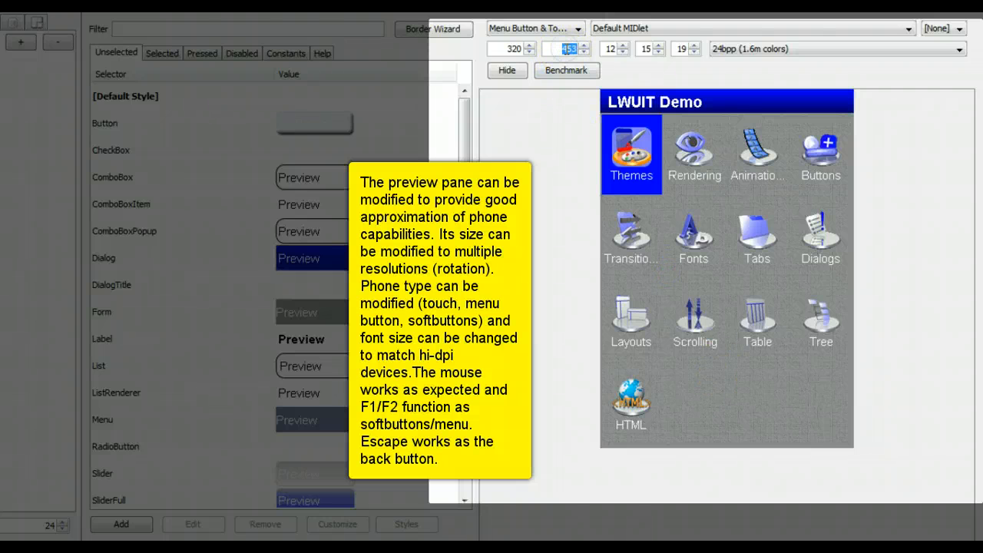
pyautogui.press('Return')
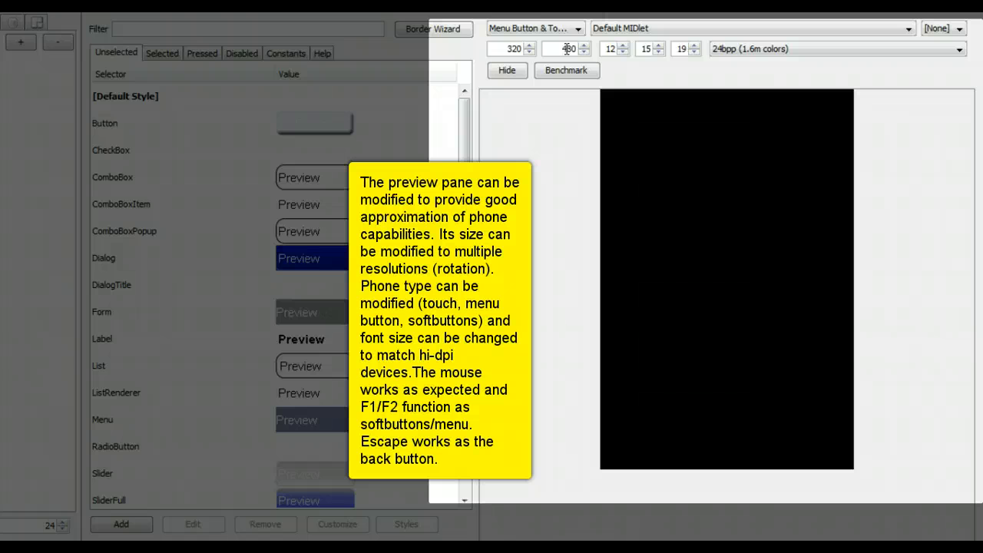
# Step: Try a 480×320 landscape preview, then restore portrait 320×480
pyautogui.doubleClick(506, 48)
pyautogui.write('480')
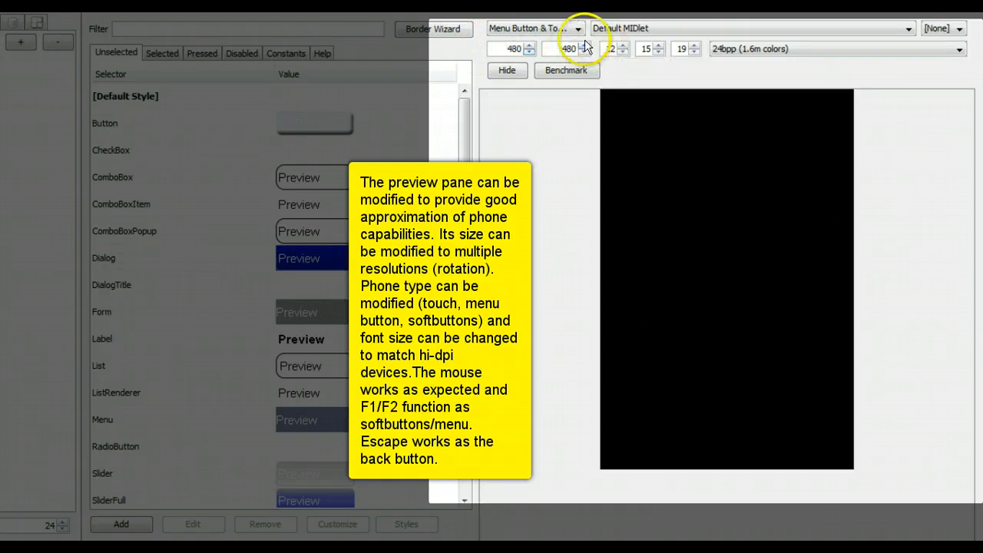
pyautogui.doubleClick(567, 48)
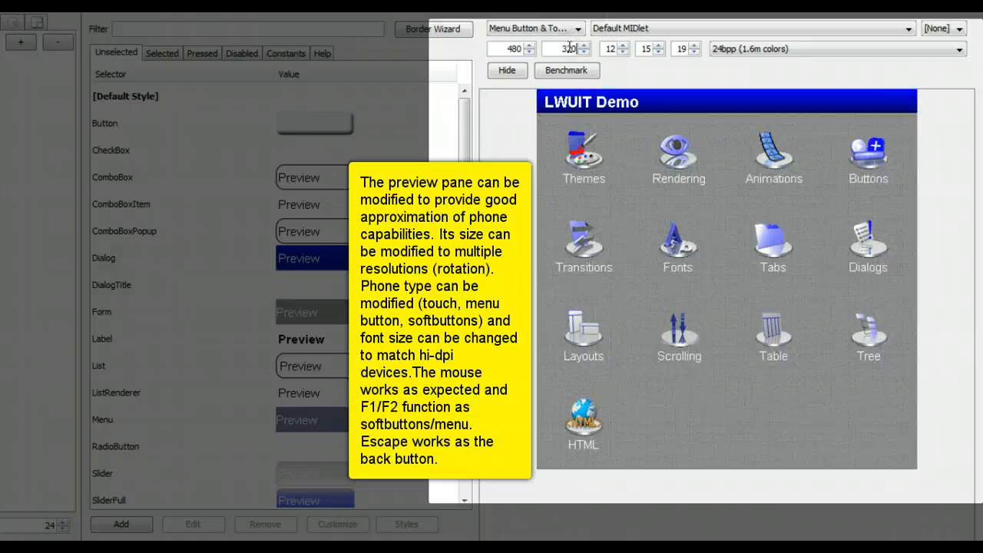
pyautogui.press('Return')
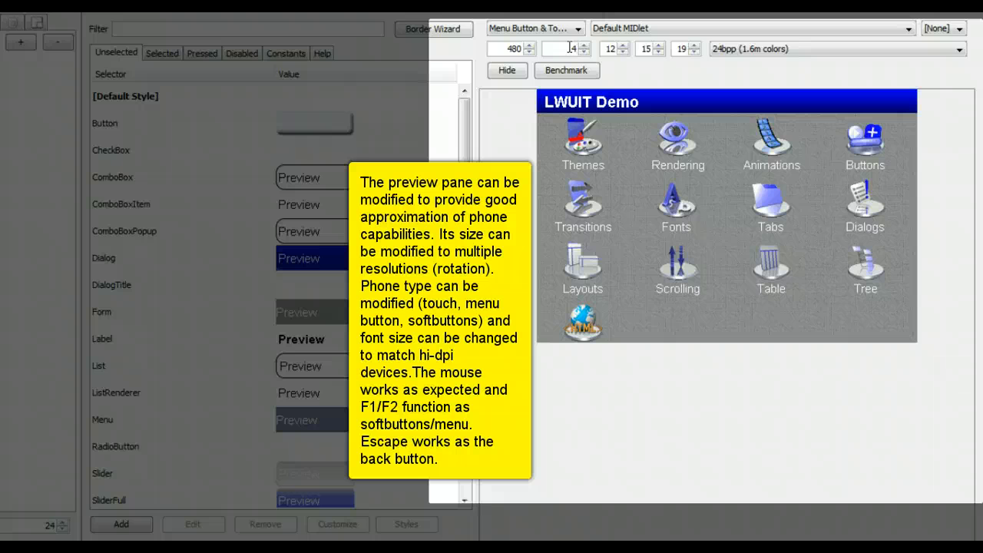
pyautogui.doubleClick(514, 46)
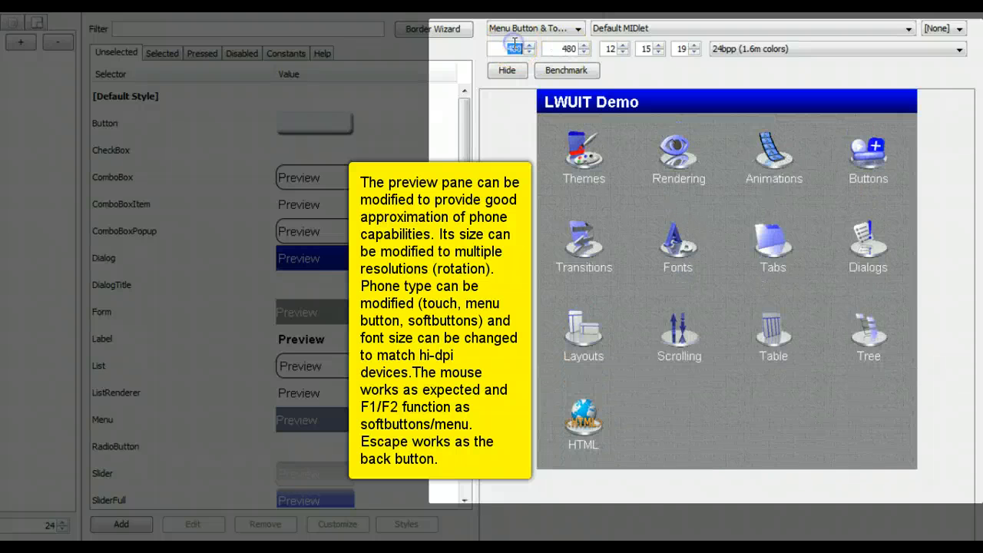
pyautogui.write('320')
pyautogui.press('Return')
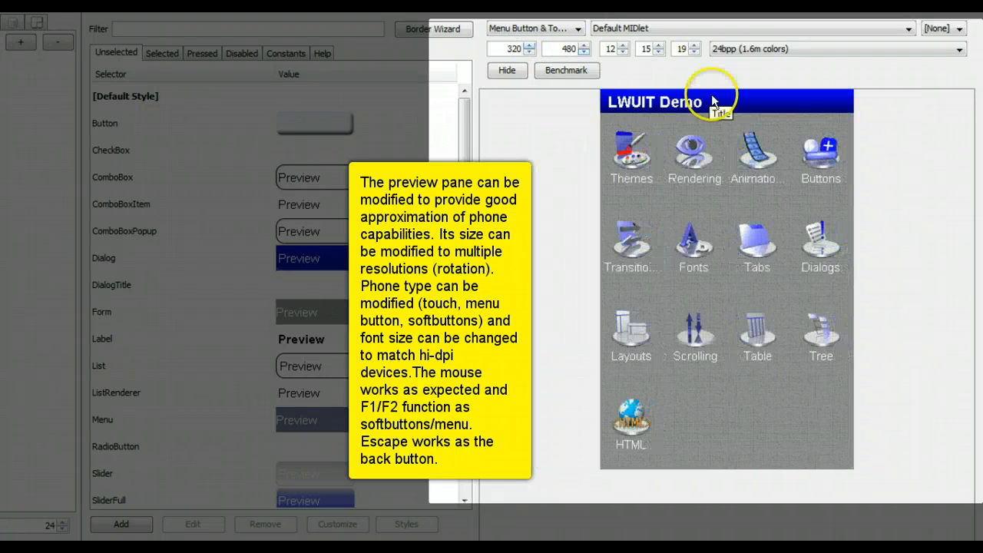
# Step: Nudge the preview's medium font size up and down, ending at 15
pyautogui.click(658, 45)
pyautogui.click(658, 45)
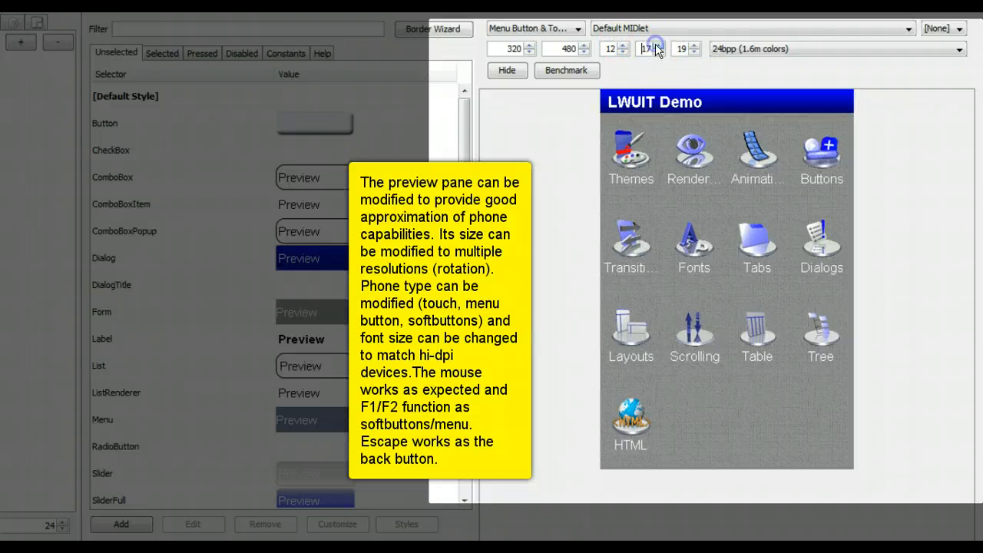
pyautogui.click(657, 45)
pyautogui.click(658, 51)
pyautogui.click(658, 51)
pyautogui.click(658, 51)
pyautogui.click(658, 51)
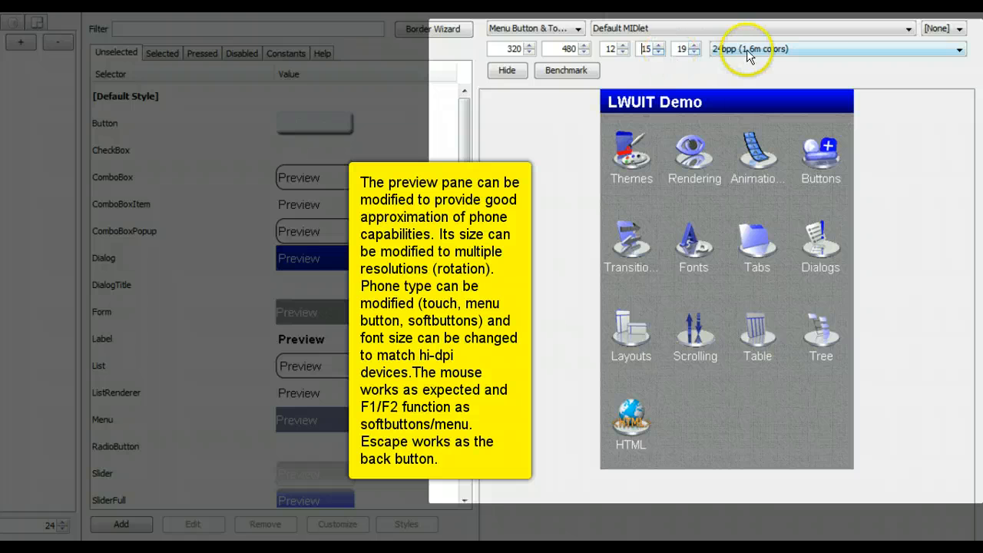
# Step: Preview the demo with the None Touch and then Menu Button device types
pyautogui.click(567, 32)
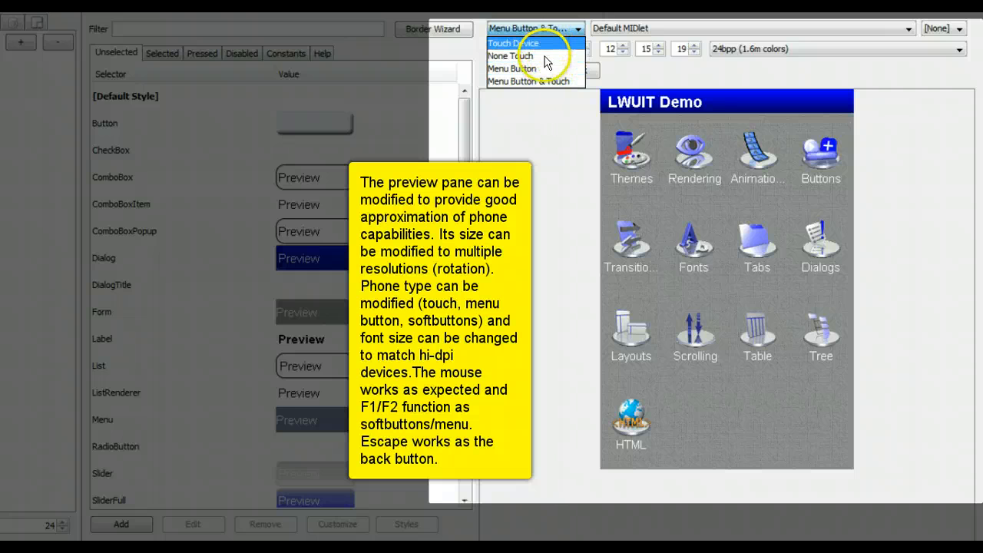
pyautogui.click(537, 55)
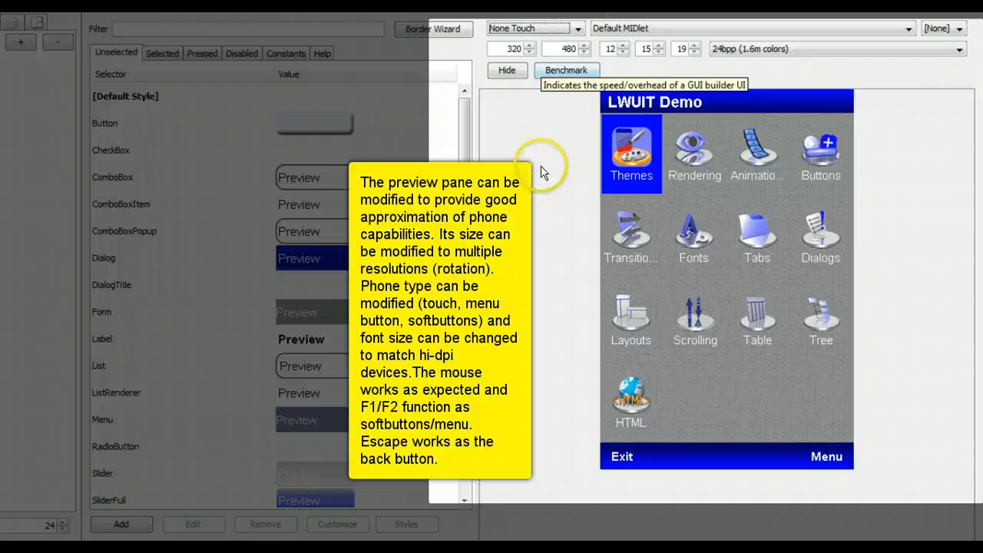
pyautogui.click(514, 28)
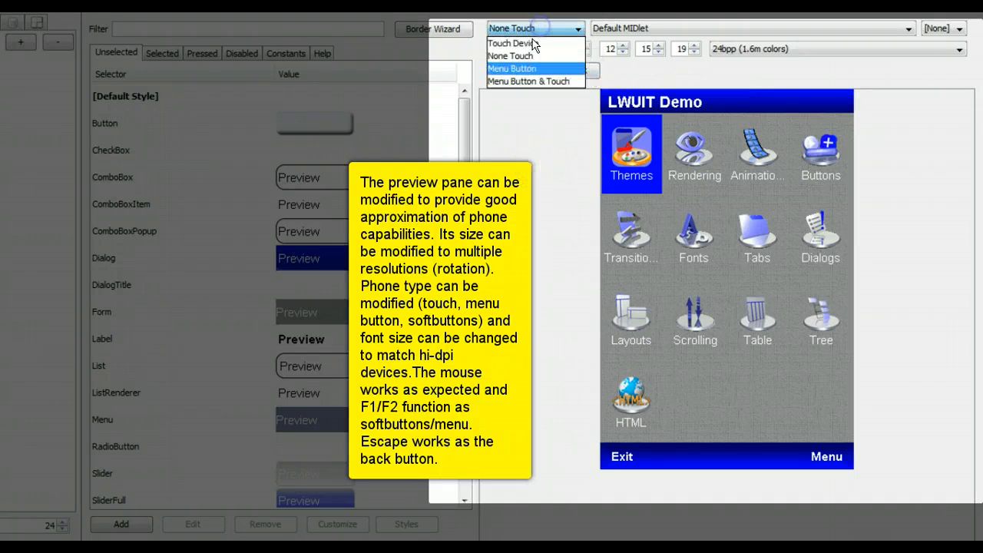
pyautogui.click(516, 70)
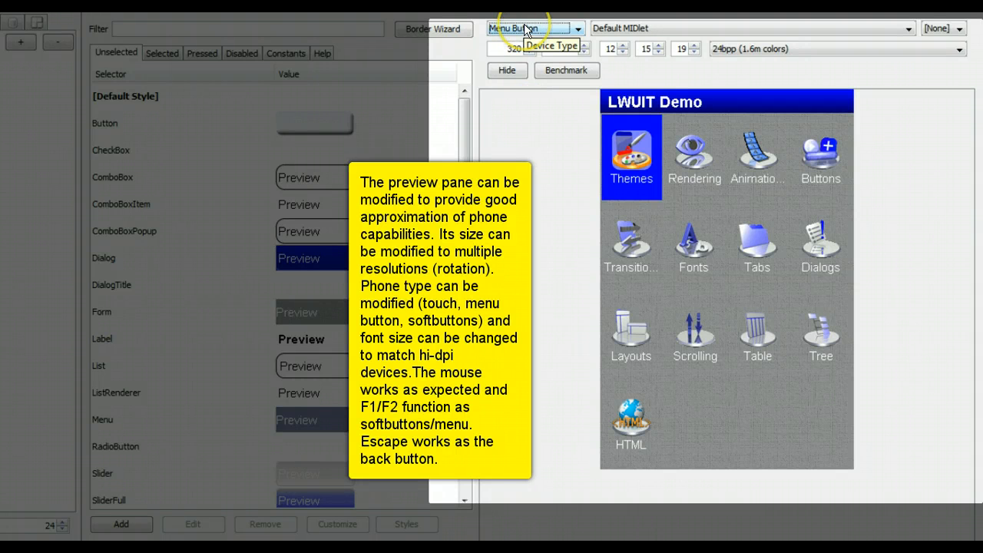
# Step: Open the demo's softbutton menu and briefly visit the Scrolling demo
pyautogui.click(564, 146)
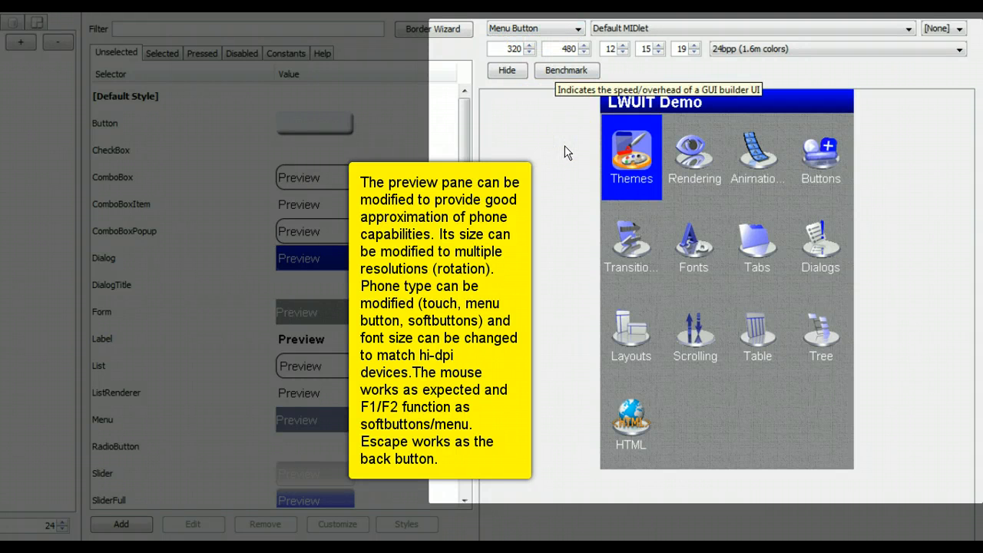
pyautogui.press('F1')
pyautogui.click(563, 158)
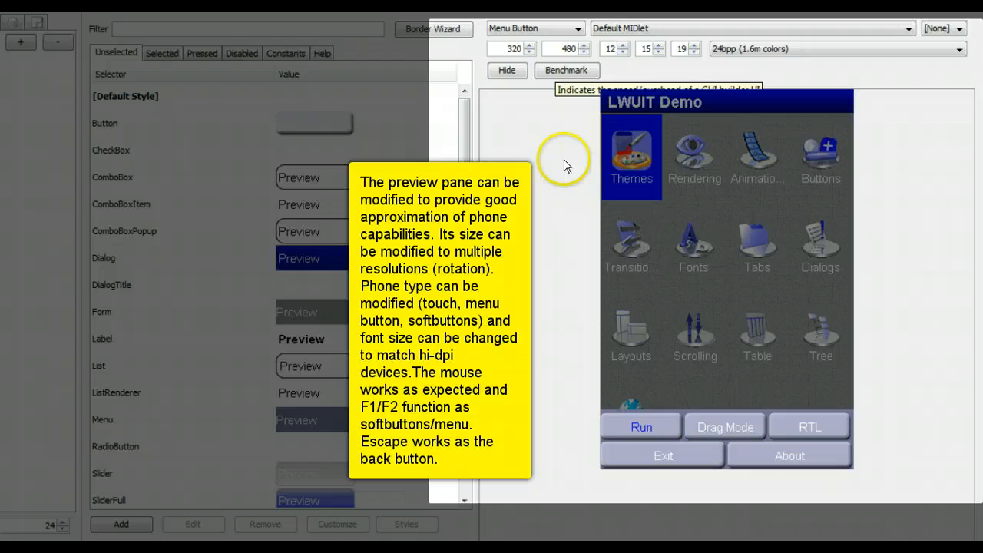
pyautogui.click(711, 342)
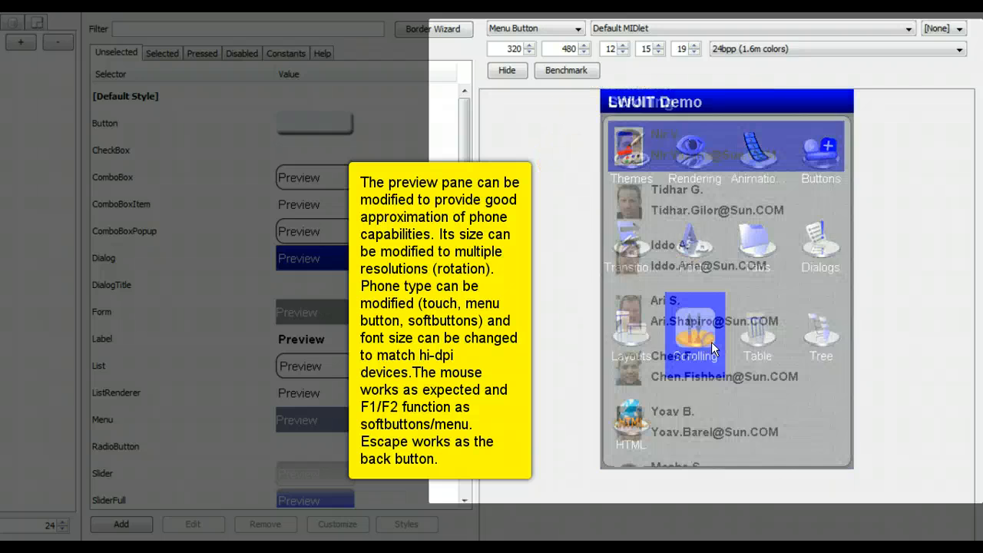
pyautogui.press('Escape')
pyautogui.click(714, 387)
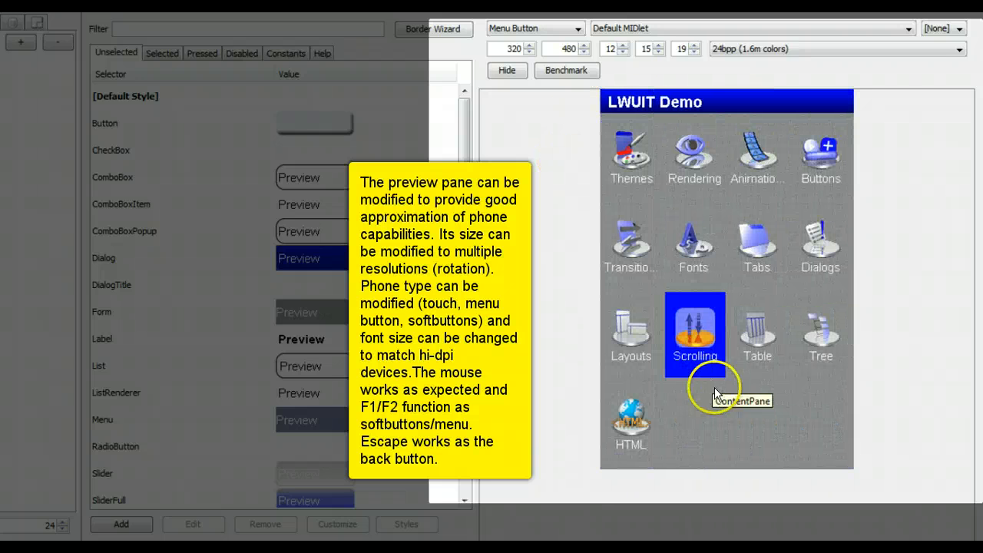
# Step: Set the device type to Menu Button & Touch and show the UI forms list
pyautogui.click(541, 28)
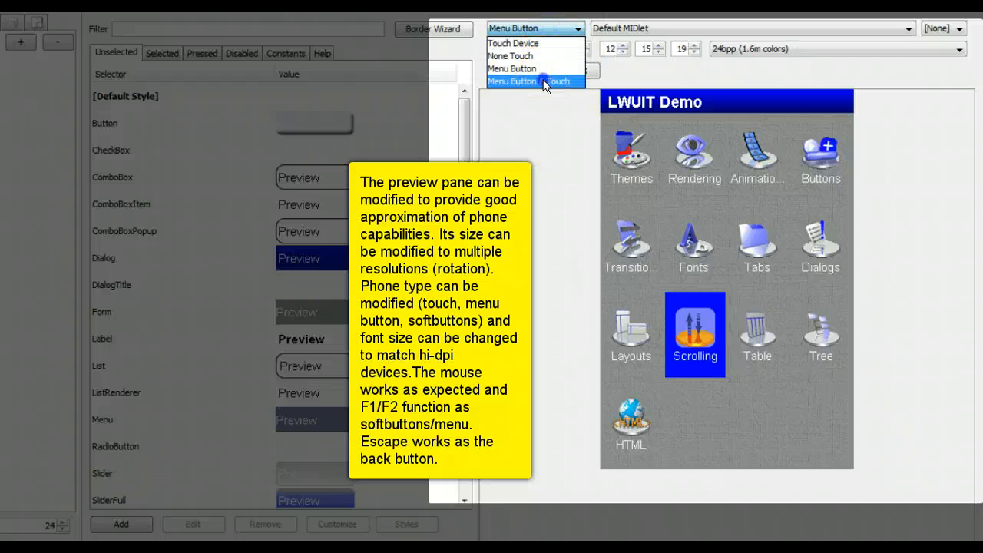
pyautogui.click(544, 82)
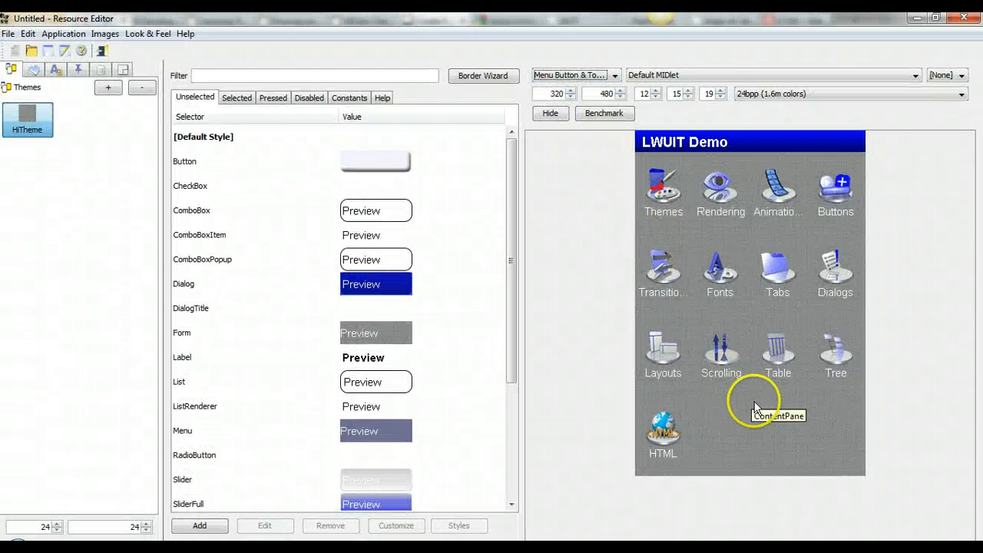
pyautogui.click(542, 261)
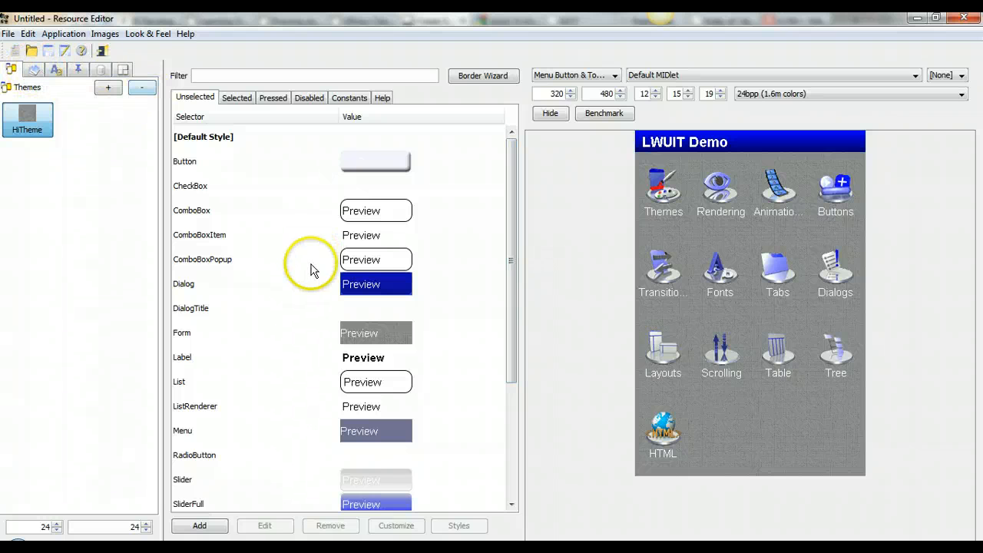
pyautogui.click(280, 214)
pyautogui.click(122, 69)
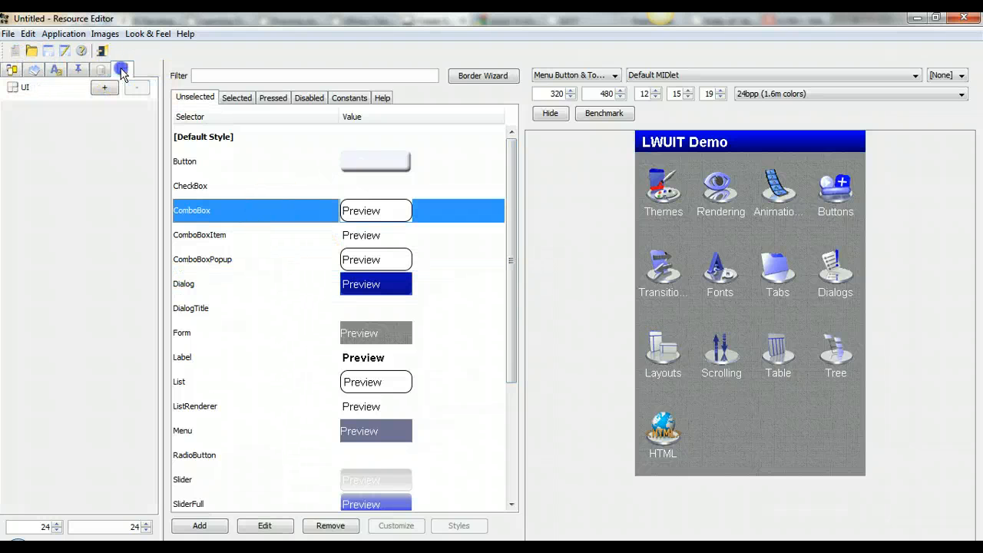
# Step: Add a UI named GUI 1, browsing BlankDialog, BlankContainer and LoginDialog before returning to BlankForm
pyautogui.click(105, 88)
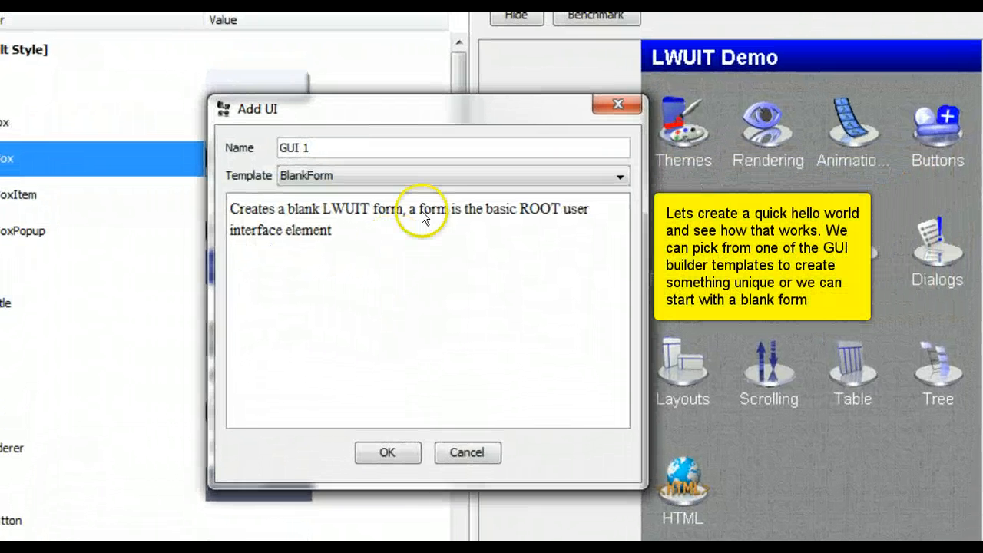
pyautogui.click(475, 175)
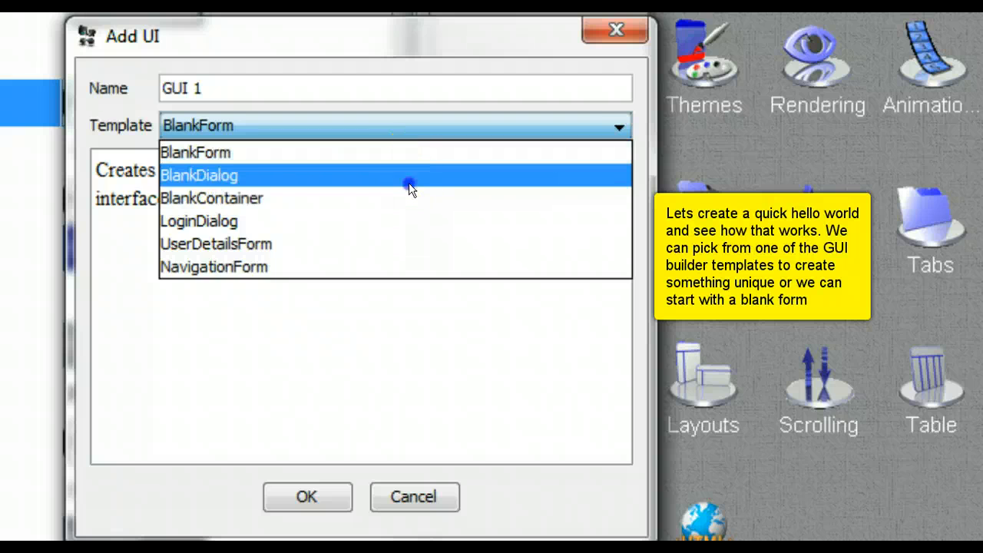
pyautogui.click(409, 184)
pyautogui.press('Up')
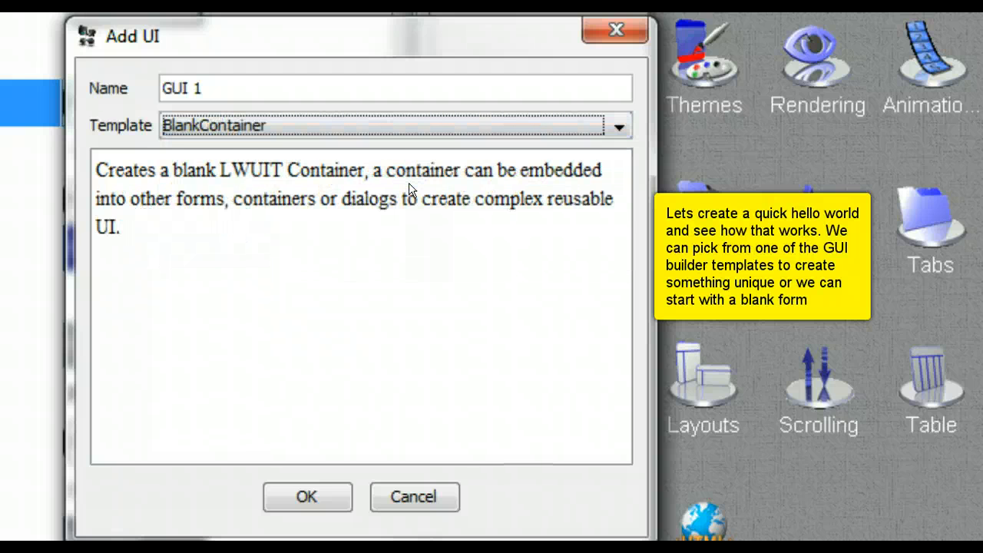
pyautogui.press('Up')
pyautogui.press('Up')
pyautogui.press('Up')
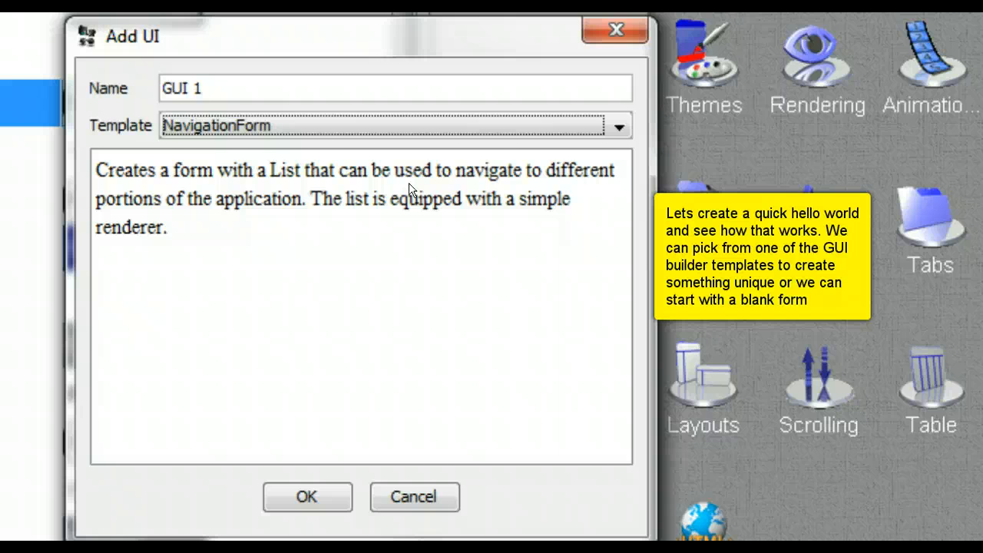
pyautogui.press('Up')
pyautogui.press('Up')
pyautogui.press('Up')
pyautogui.press('Up')
pyautogui.press('Up')
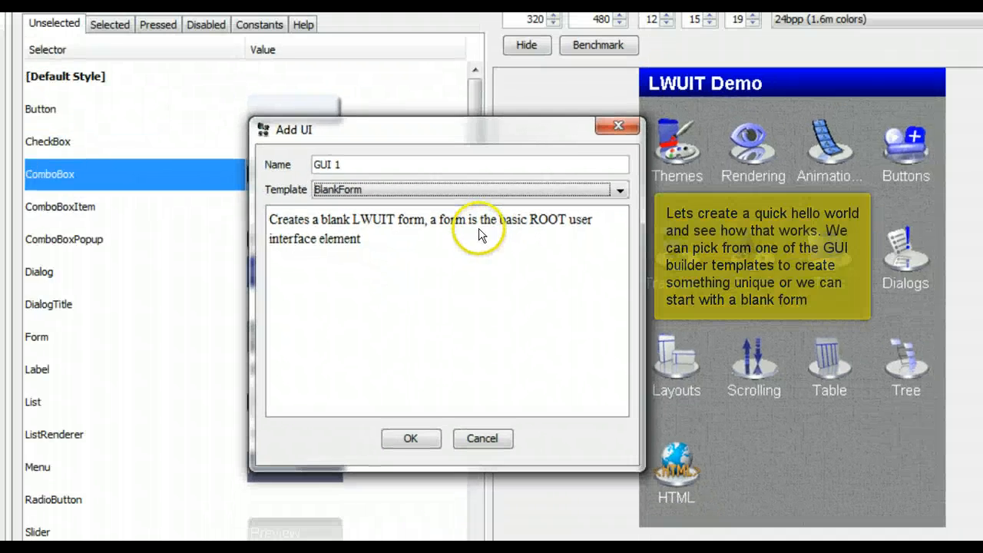
# Step: Create GUI 1 and drop a Label reading 'Hello World' onto the form
pyautogui.click(410, 437)
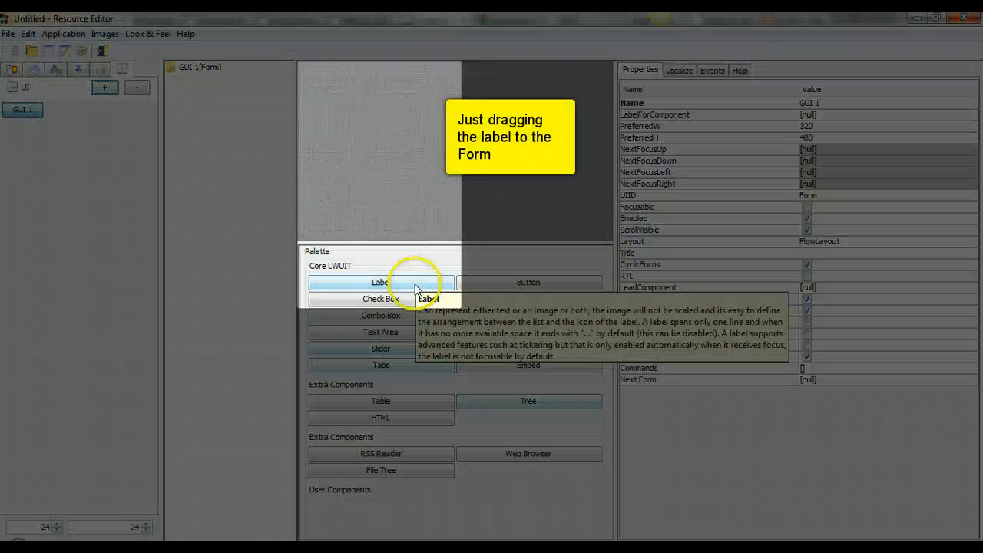
pyautogui.moveTo(413, 282); pyautogui.dragTo(415, 196)
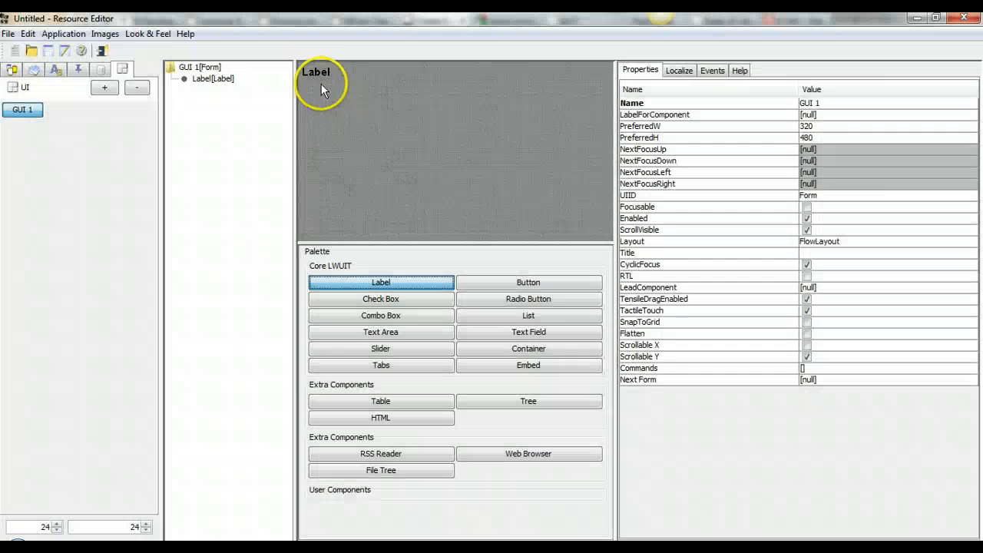
pyautogui.doubleClick(312, 70)
pyautogui.write('H')
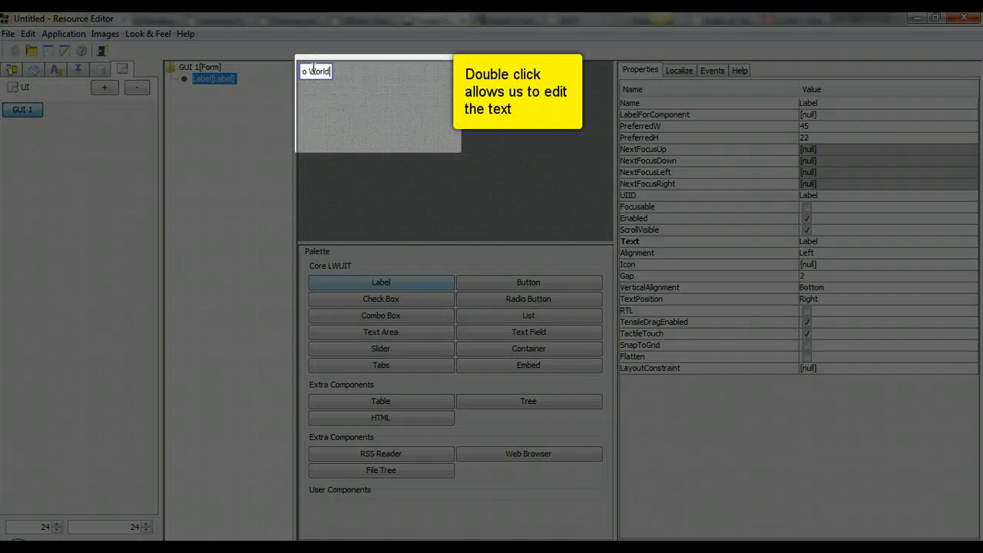
pyautogui.write('ello World')
pyautogui.click(484, 151)
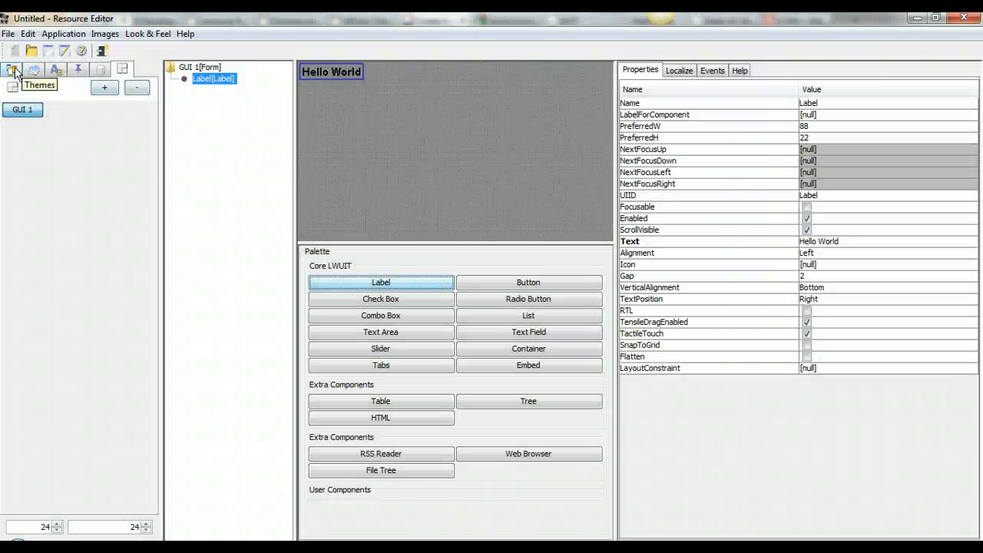
# Step: Set HiTheme's preview to show the GUI 1 form, then reopen GUI 1 in the builder
pyautogui.click(15, 68)
pyautogui.click(21, 109)
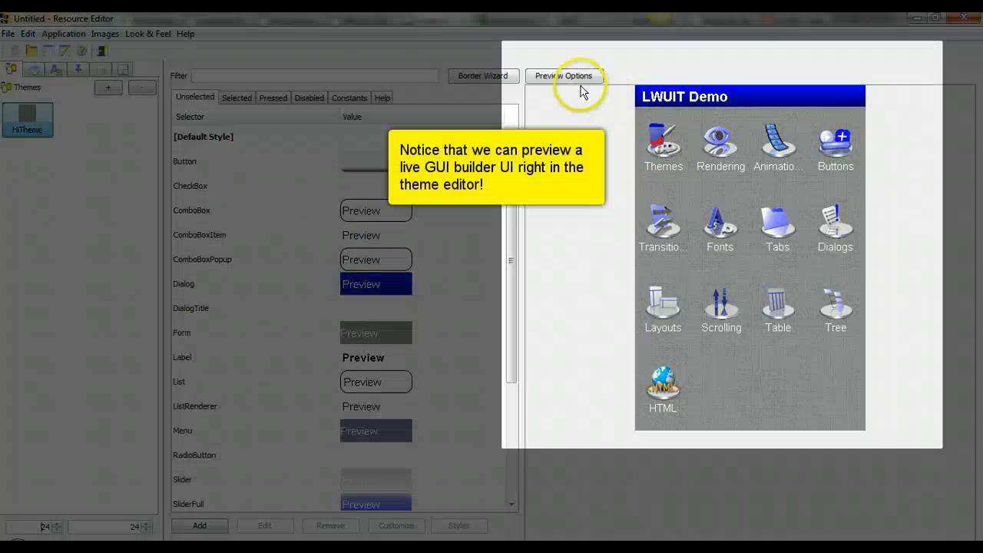
pyautogui.click(581, 80)
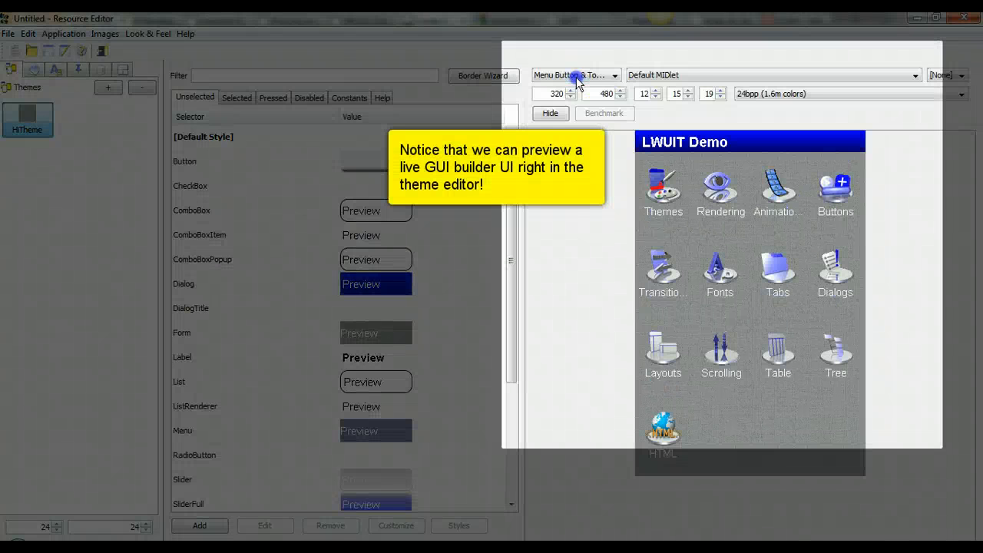
pyautogui.click(796, 75)
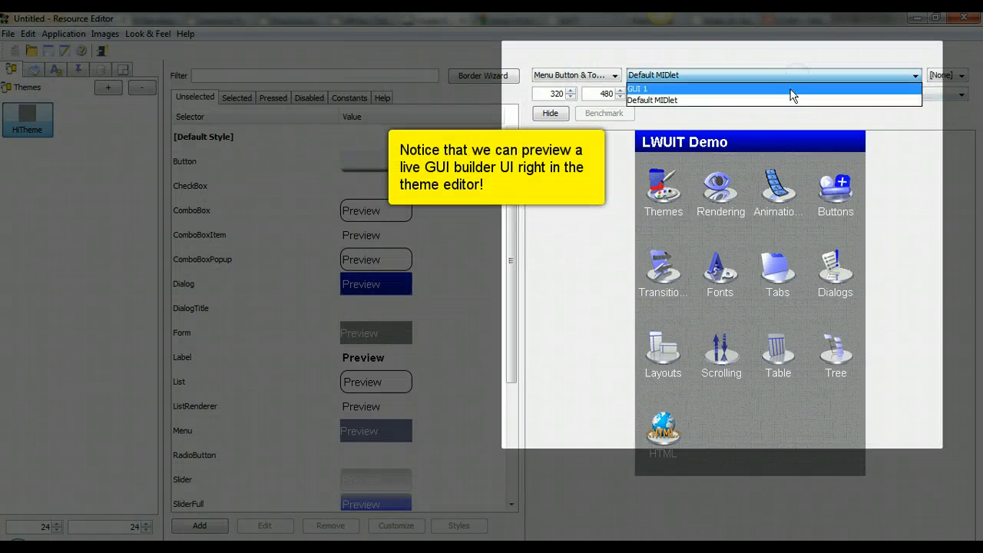
pyautogui.click(790, 90)
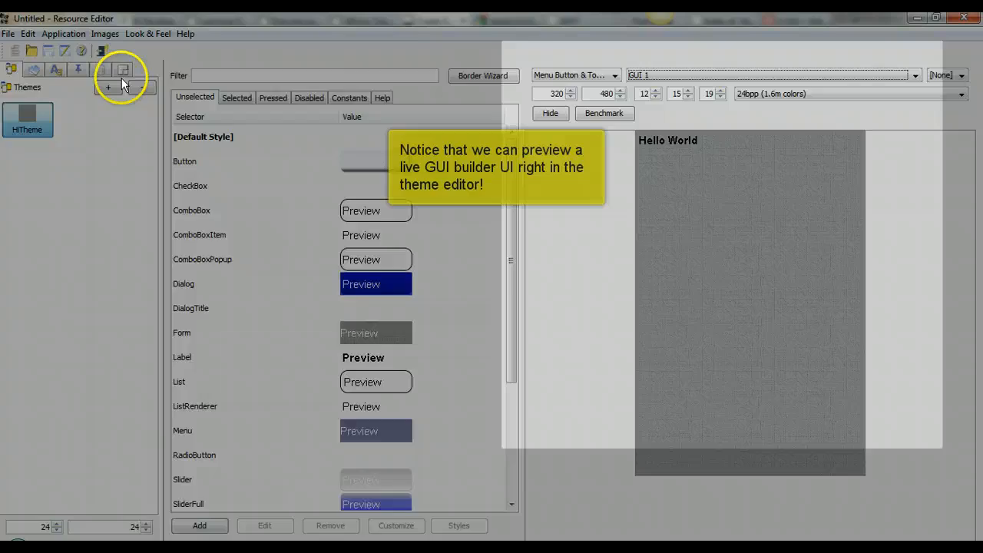
pyautogui.click(123, 69)
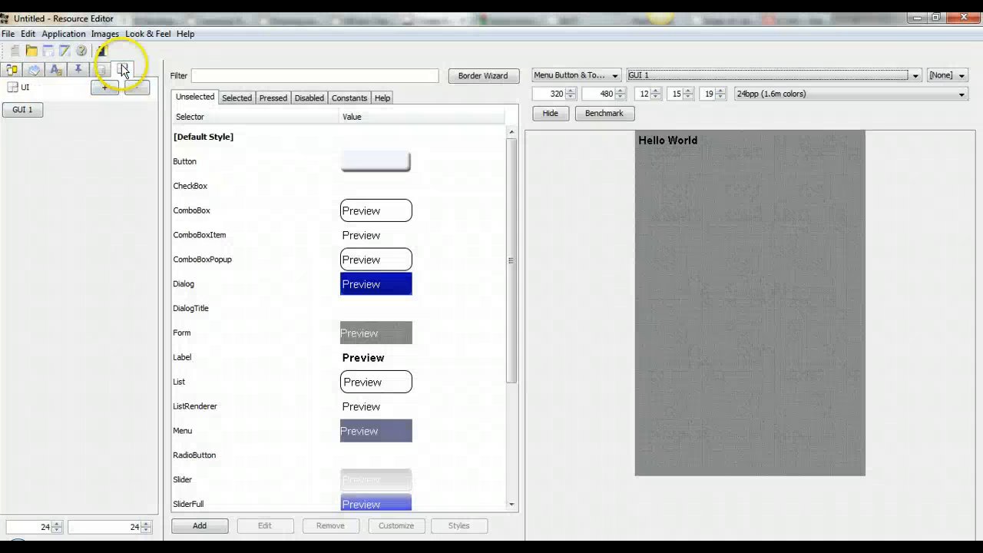
pyautogui.click(25, 110)
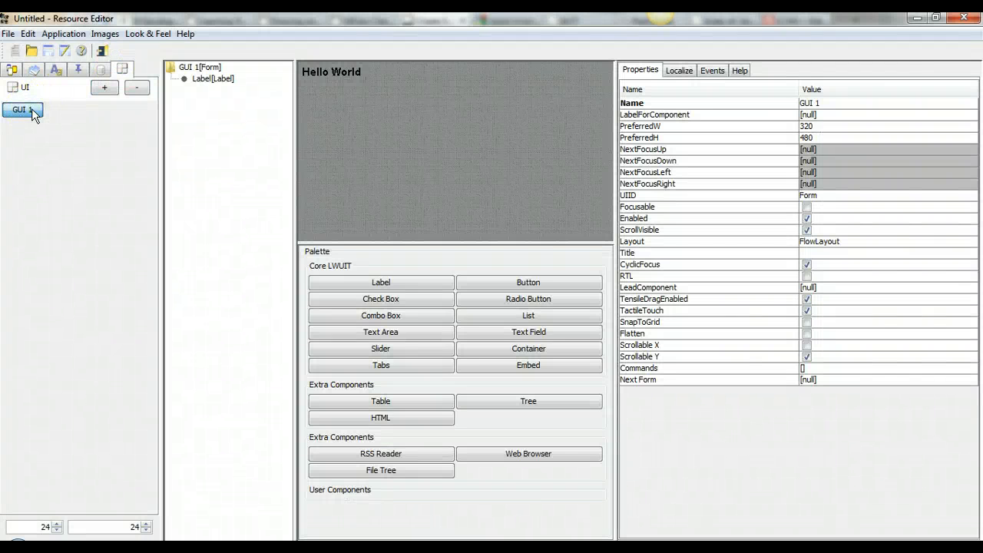
pyautogui.moveTo(368, 293)
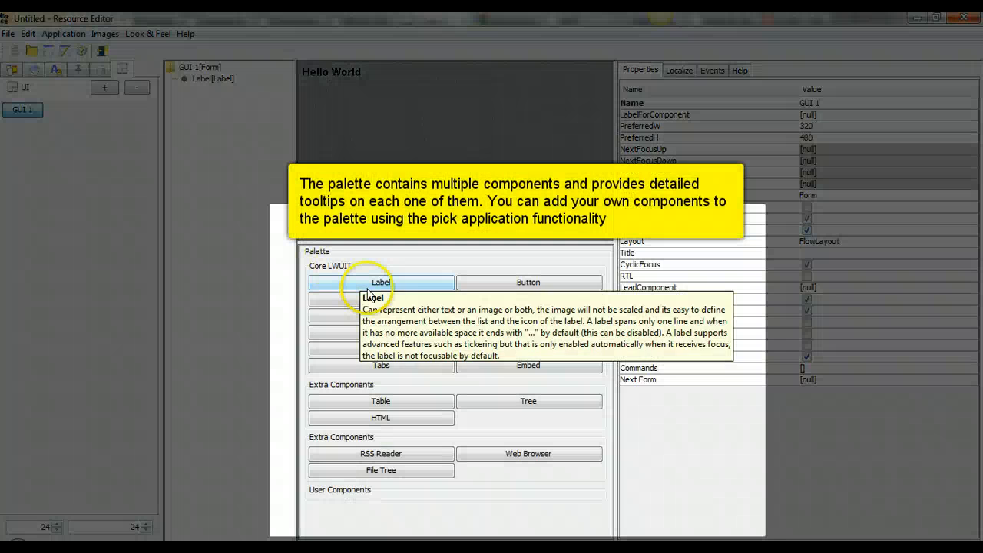
pyautogui.moveTo(512, 291)
pyautogui.moveTo(394, 308)
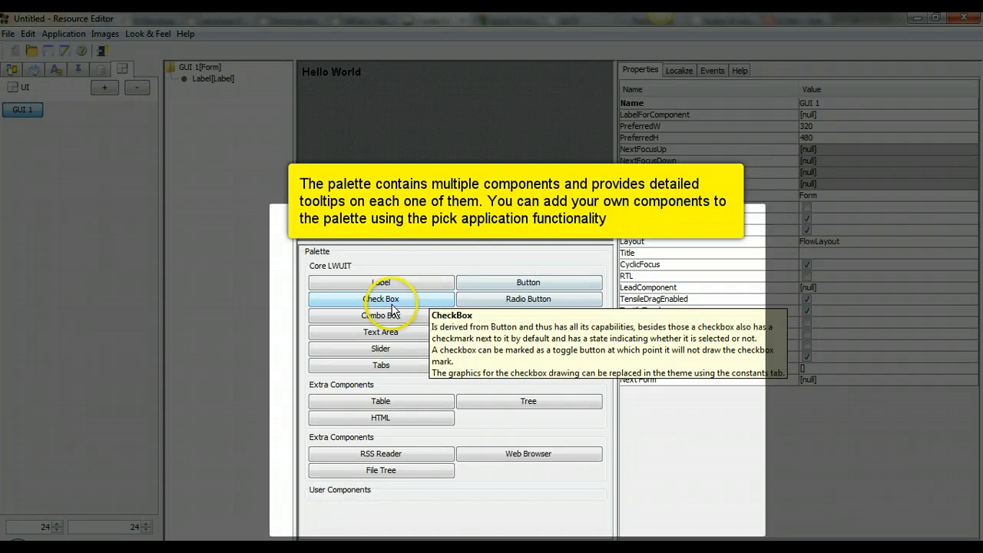
pyautogui.moveTo(477, 359)
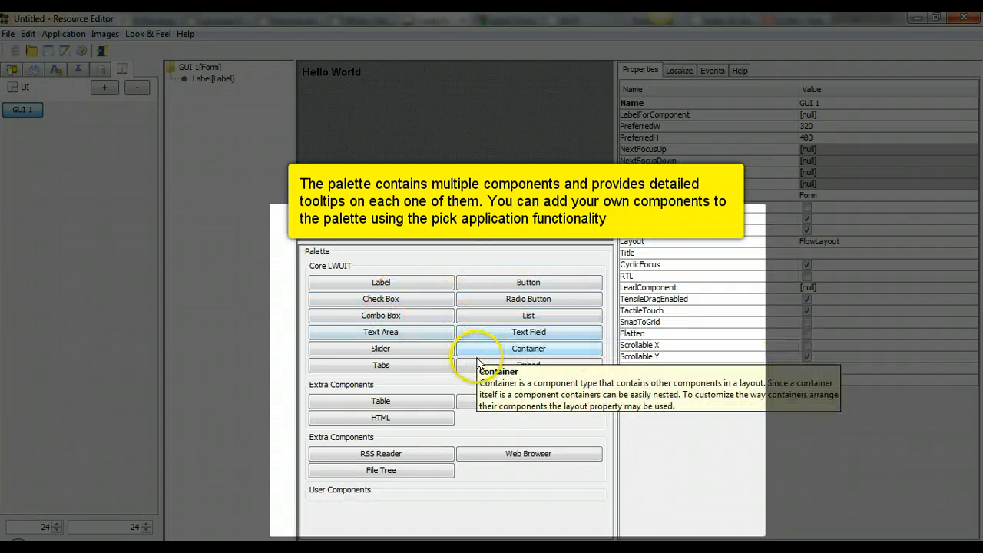
pyautogui.moveTo(411, 335)
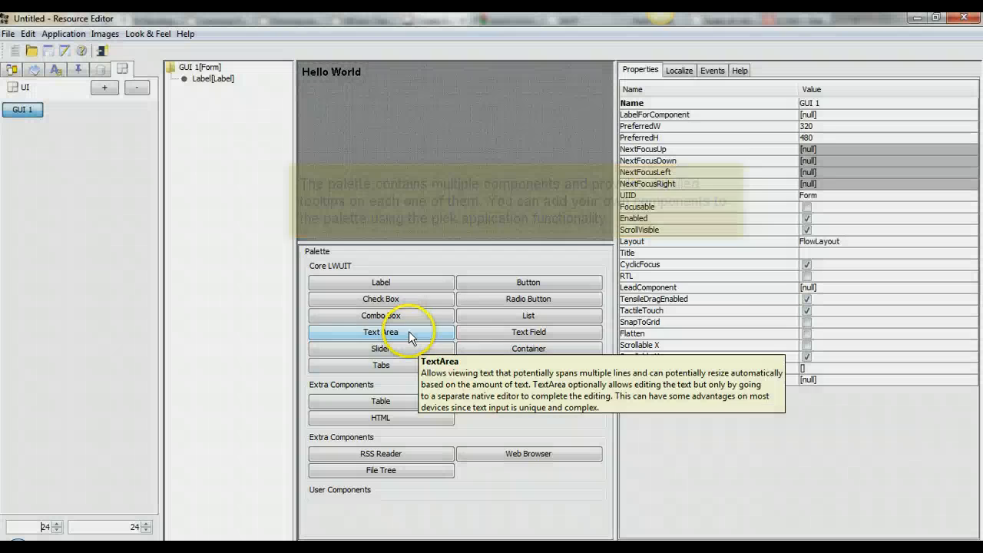
# Step: Add a text field with empty text and hint 'Say Hello', then a Button, to GUI 1
pyautogui.moveTo(476, 334)
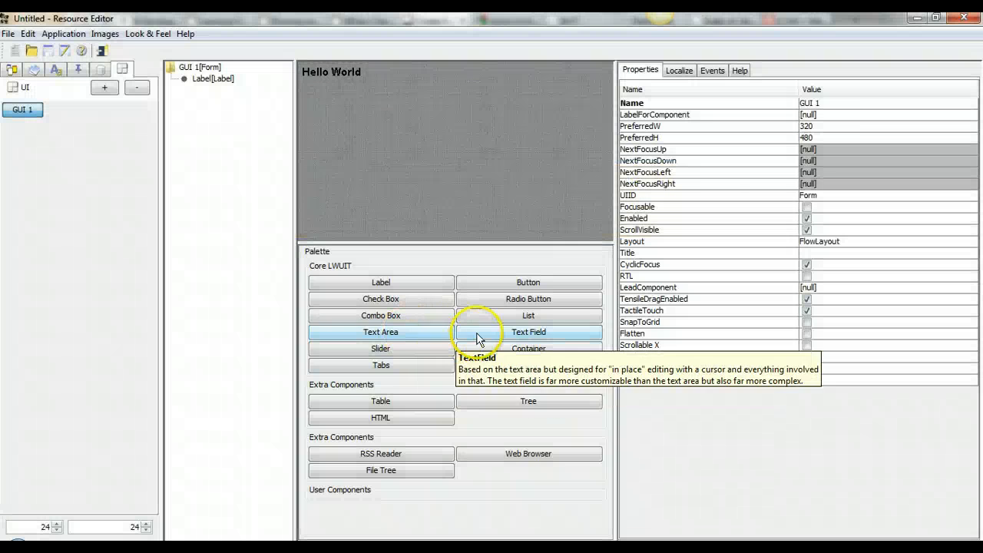
pyautogui.moveTo(476, 337); pyautogui.dragTo(409, 151)
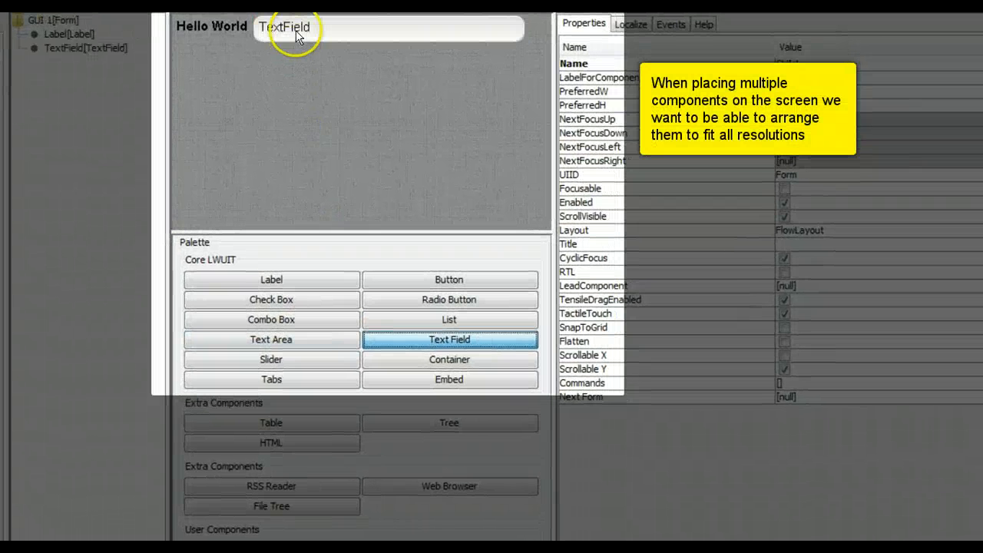
pyautogui.click(296, 34)
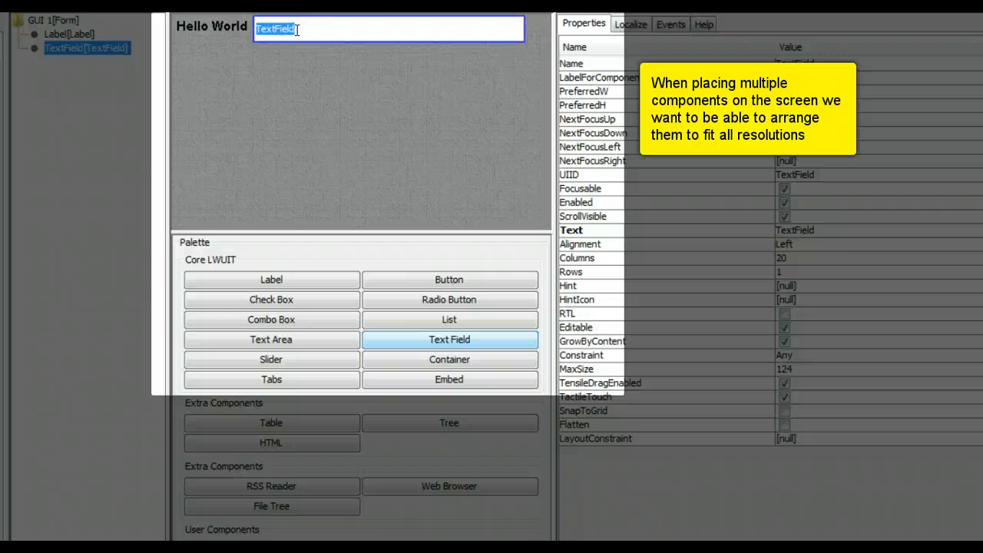
pyautogui.press('BackSpace')
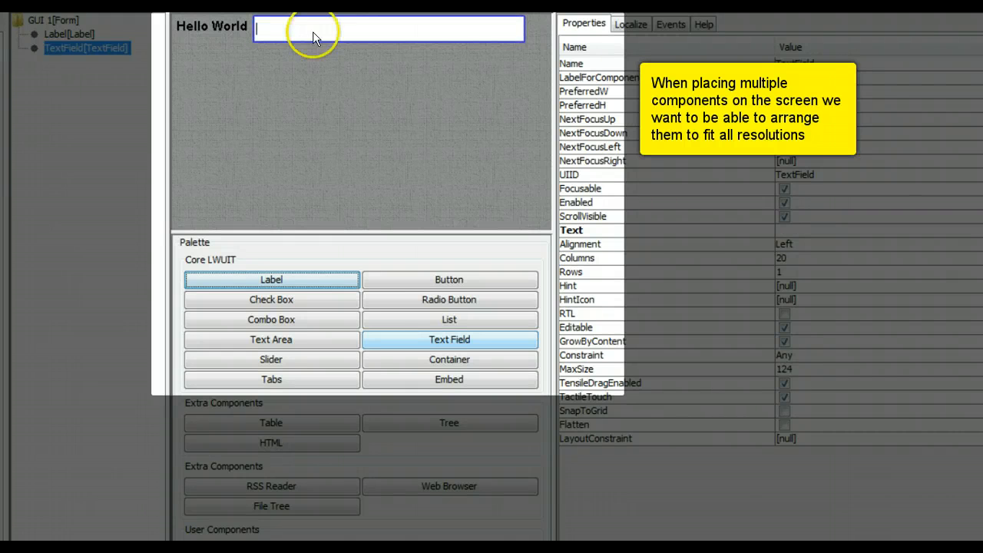
pyautogui.click(812, 287)
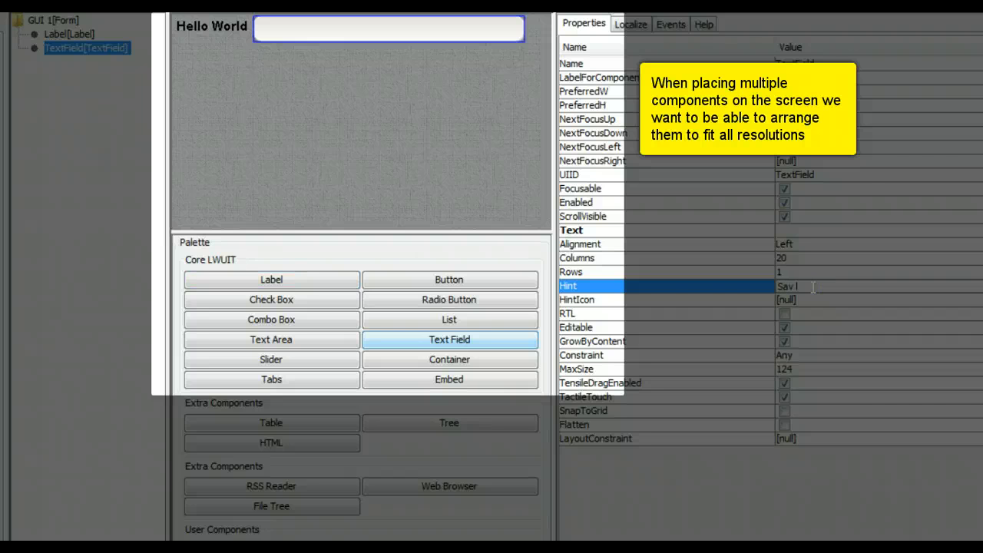
pyautogui.press('Return')
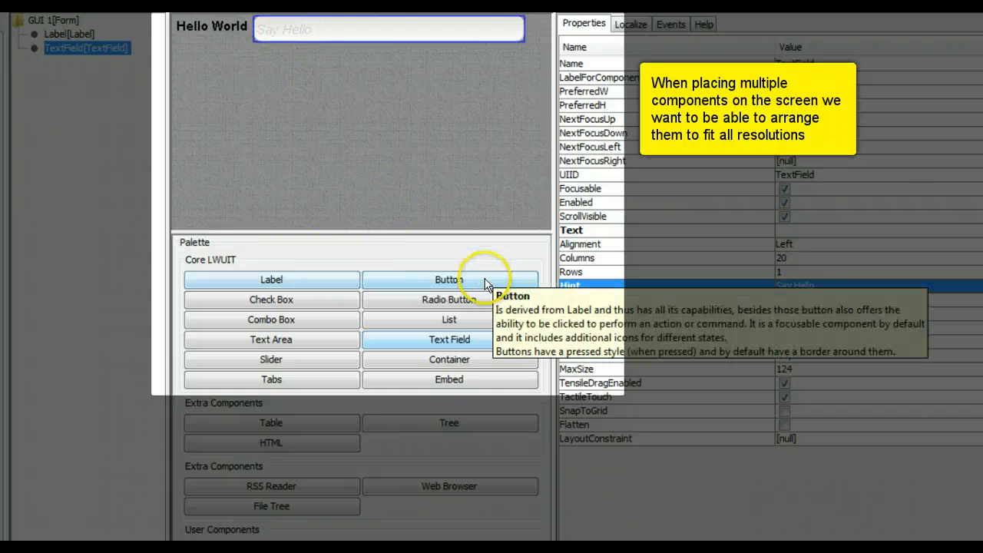
pyautogui.moveTo(484, 280); pyautogui.dragTo(427, 115)
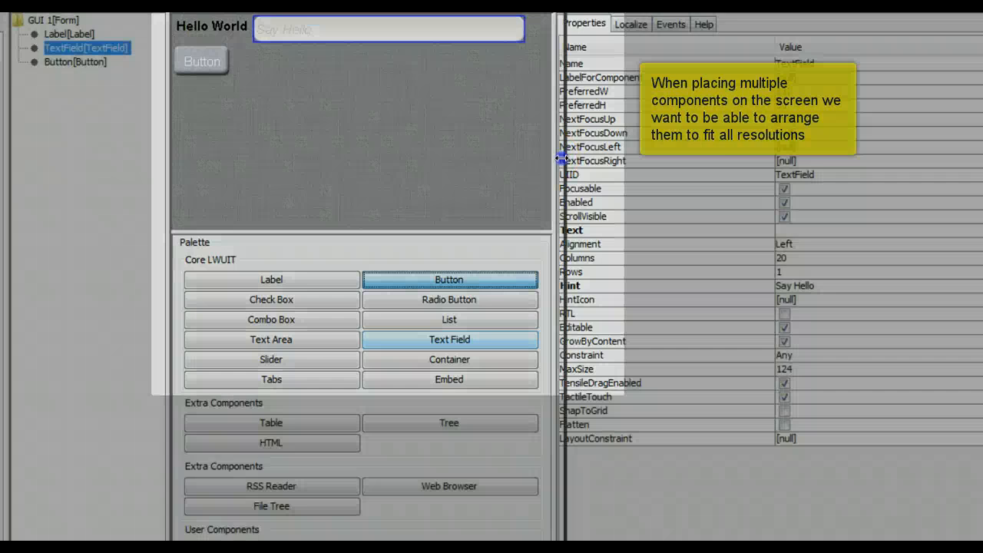
pyautogui.moveTo(553, 163); pyautogui.dragTo(440, 148)
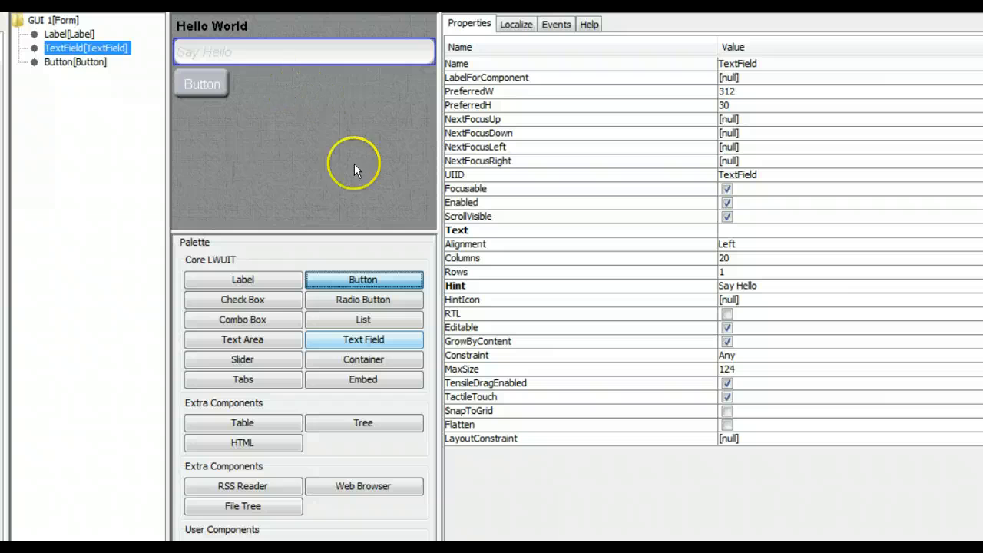
# Step: Open GUI 1's layout editor and preview Box Layout X, Box Layout Y, Grid and Table layouts
pyautogui.click(49, 20)
pyautogui.click(791, 230)
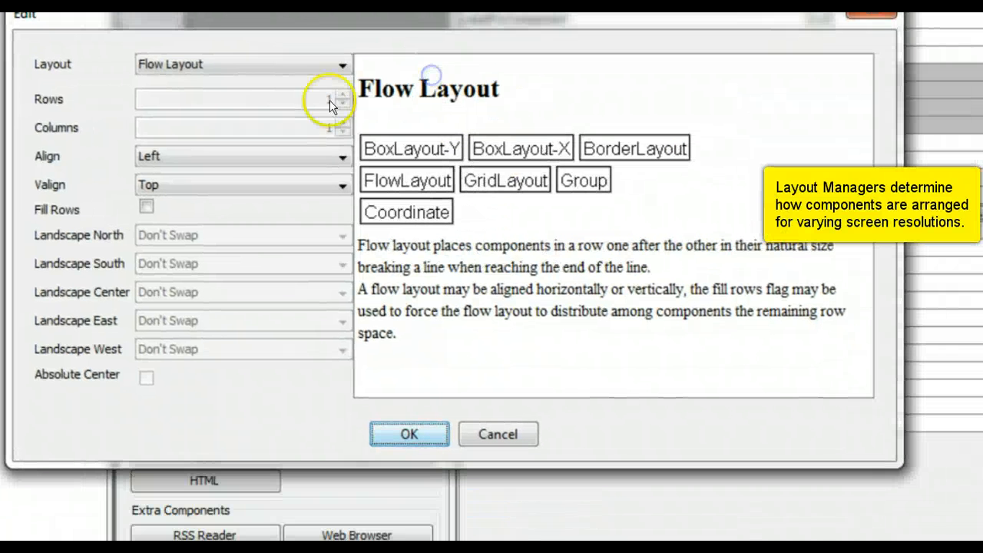
pyautogui.click(399, 133)
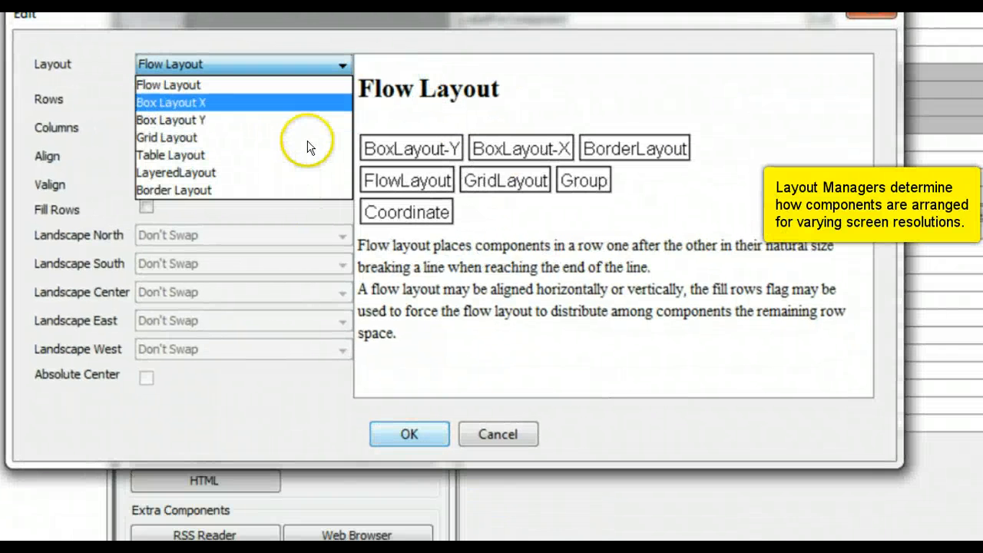
pyautogui.click(307, 104)
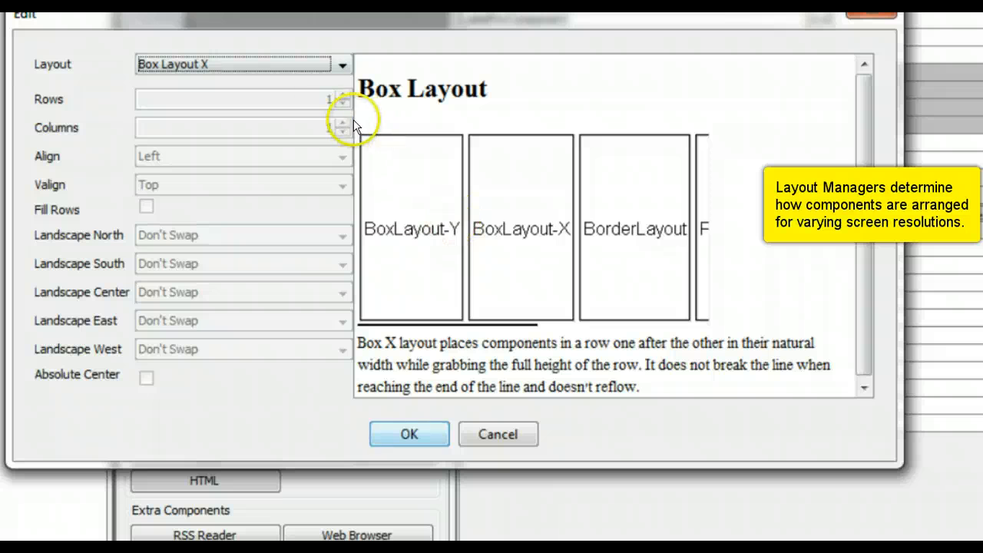
pyautogui.click(327, 99)
pyautogui.click(311, 150)
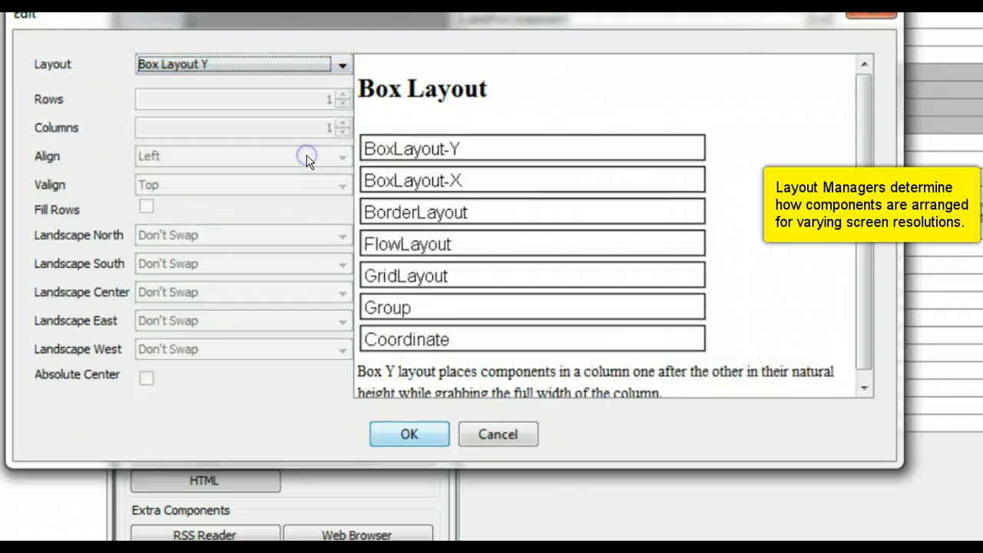
pyautogui.click(307, 127)
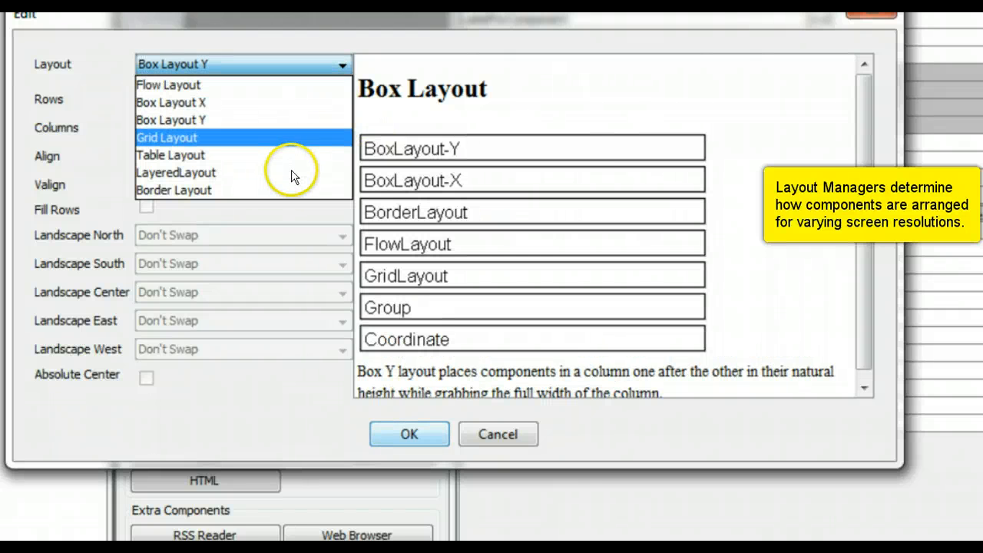
pyautogui.click(288, 140)
pyautogui.click(286, 132)
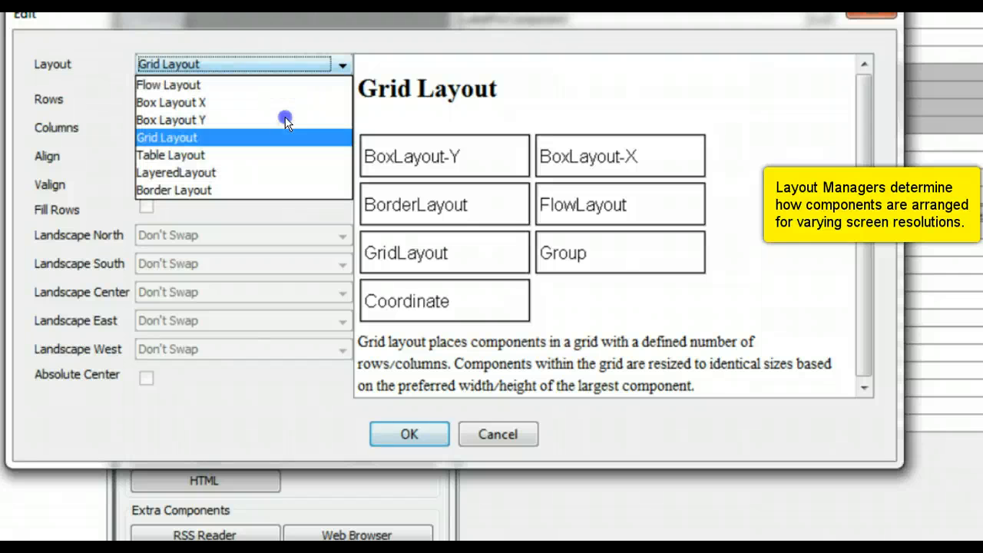
pyautogui.click(257, 191)
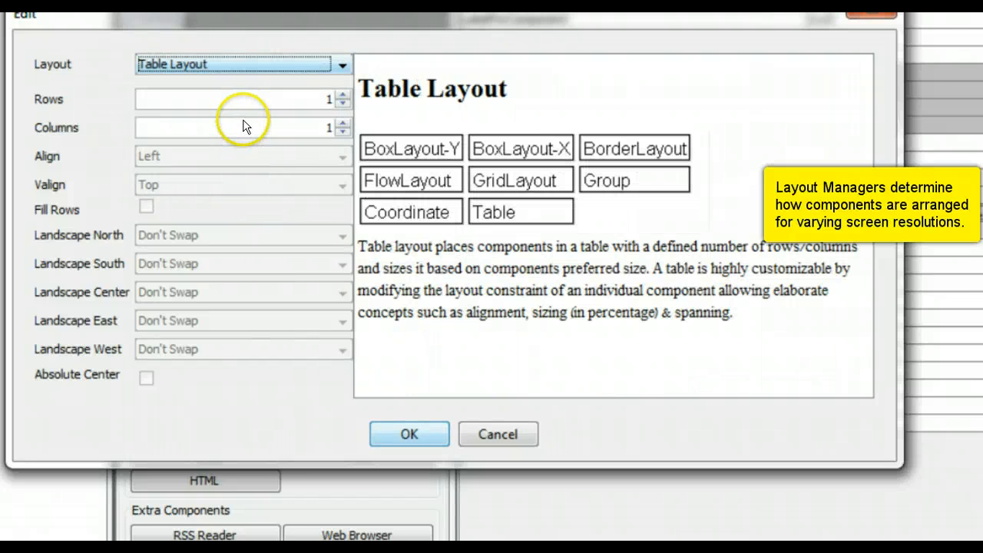
# Step: Preview LayeredLayout, then choose and apply Border Layout to the form
pyautogui.click(245, 125)
pyautogui.click(243, 201)
pyautogui.click(239, 120)
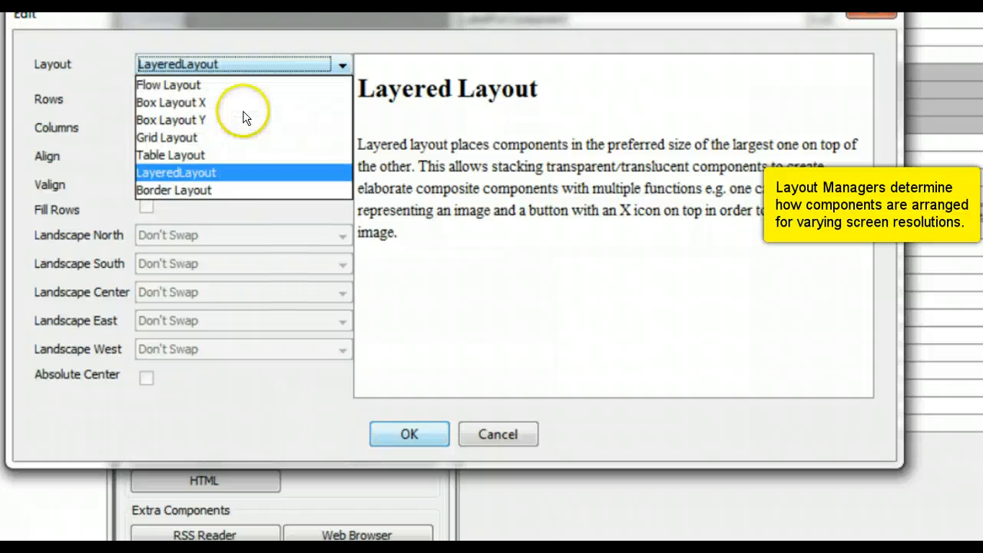
pyautogui.click(231, 213)
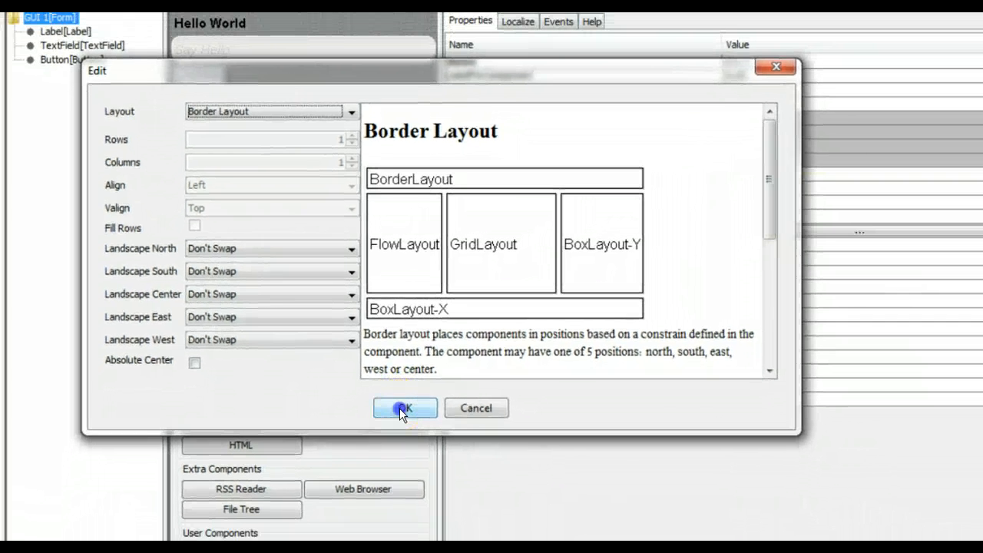
pyautogui.click(407, 434)
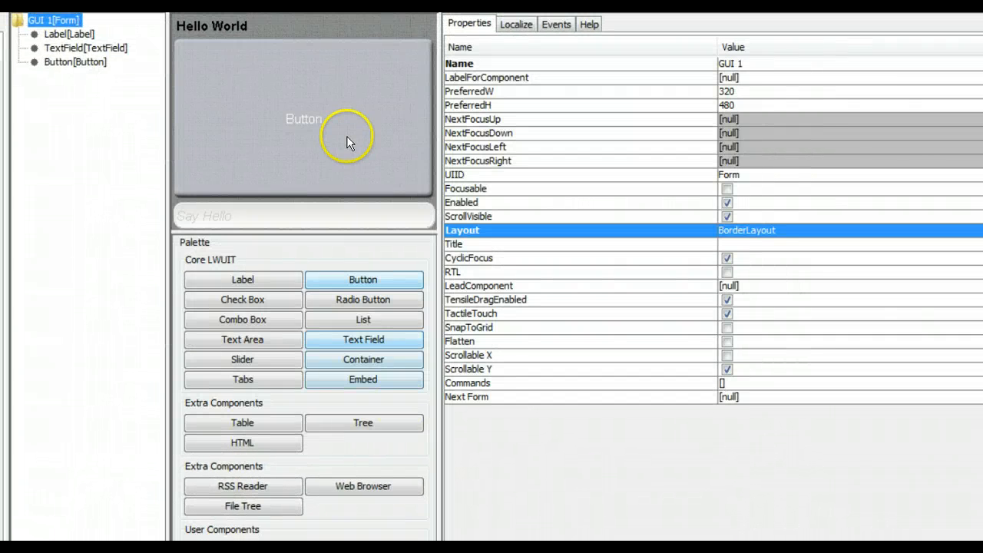
# Step: Select the Say Hello text field and set its LayoutConstraint to South
pyautogui.click(310, 215)
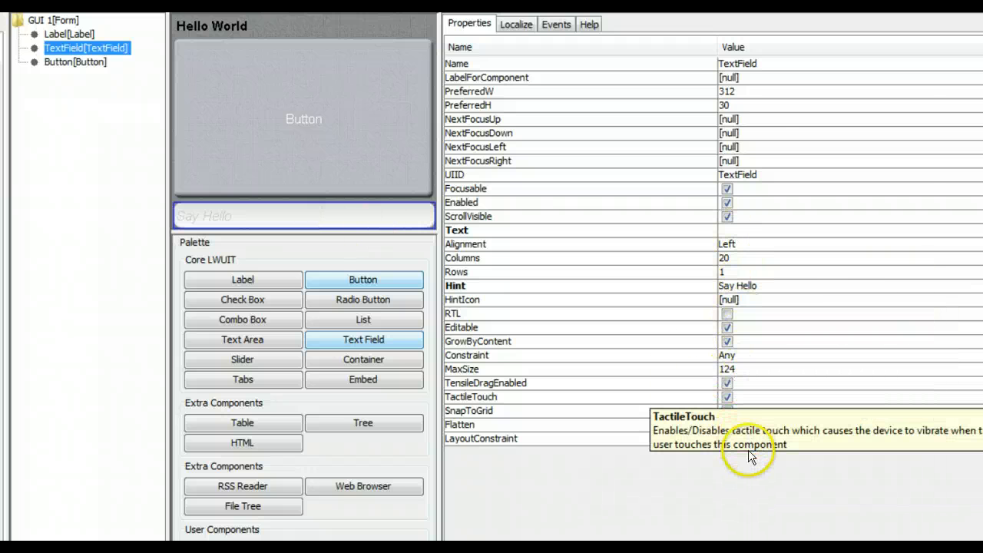
pyautogui.click(728, 438)
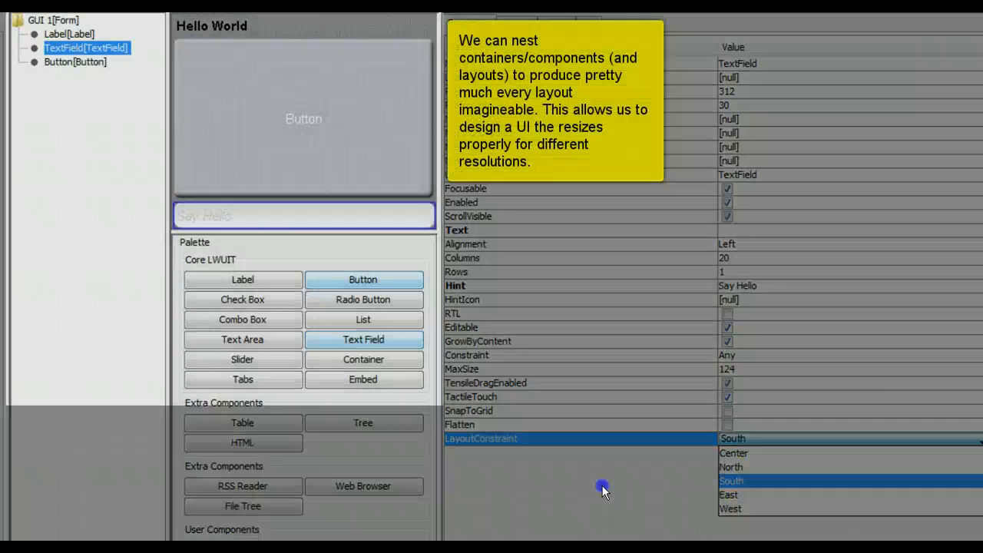
pyautogui.click(602, 486)
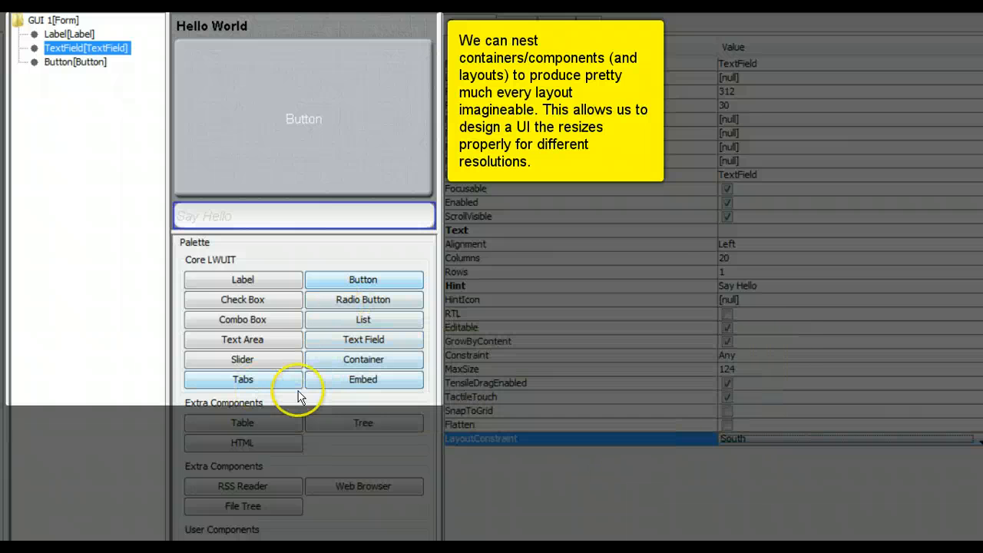
# Step: Add a Container to GUI 1 and nest the Hello World label inside it
pyautogui.click(354, 361)
pyautogui.click(104, 39)
pyautogui.click(58, 20)
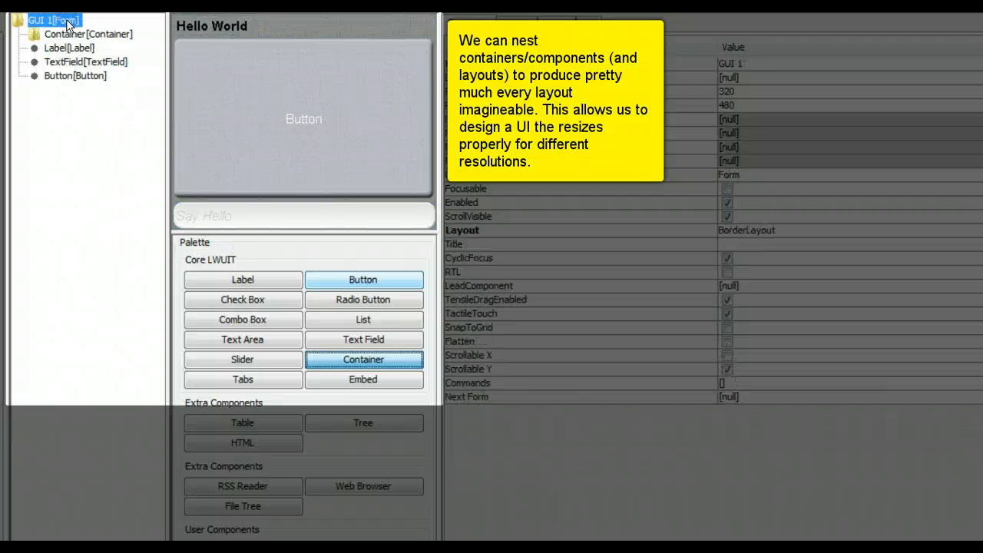
pyautogui.click(70, 48)
pyautogui.moveTo(70, 47); pyautogui.dragTo(73, 34)
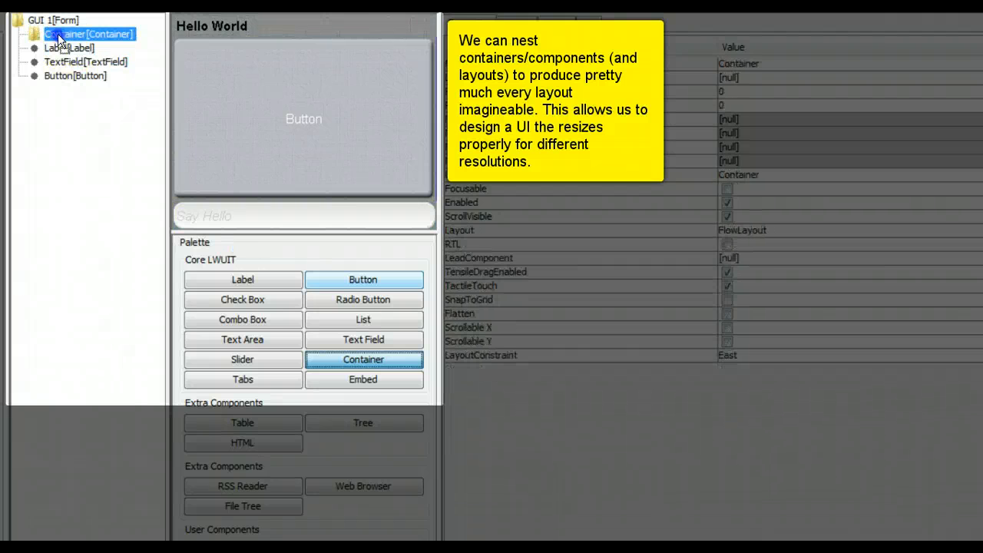
pyautogui.click(79, 93)
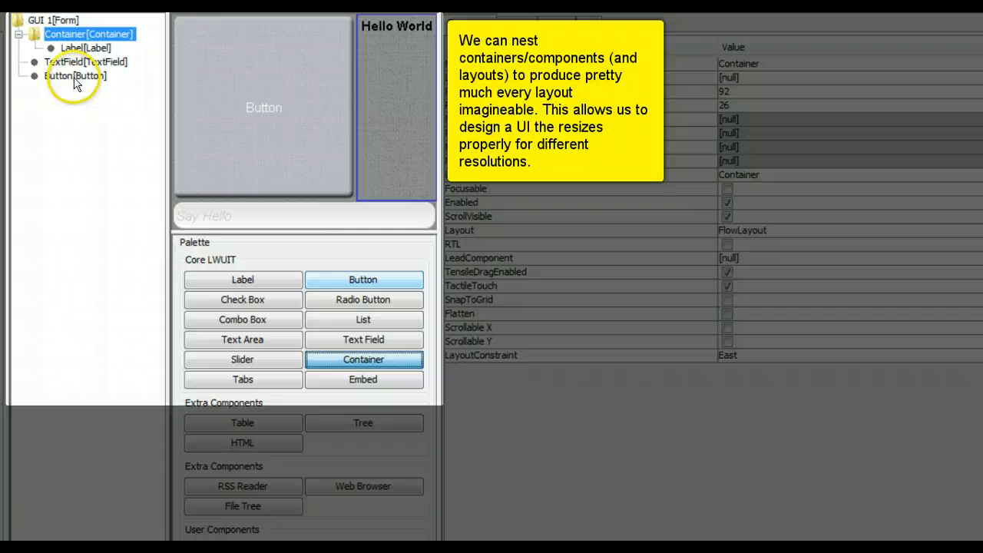
# Step: Move the Say Hello text field into the Container, leaving the Button on the form
pyautogui.click(74, 75)
pyautogui.click(70, 47)
pyautogui.moveTo(70, 44)
pyautogui.mouseDown()
pyautogui.moveTo(70, 35)
pyautogui.moveTo(67, 48)
pyautogui.mouseUp()
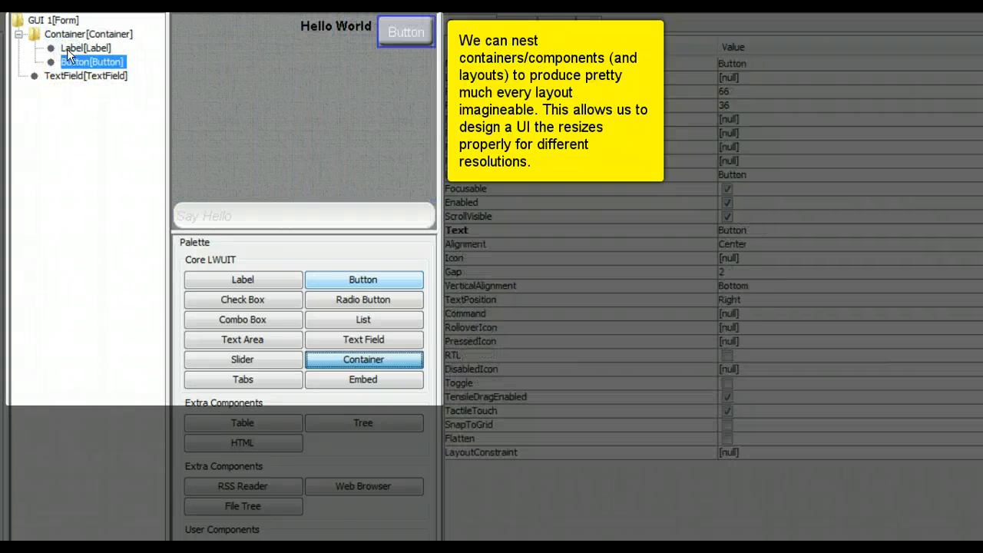
pyautogui.click(72, 75)
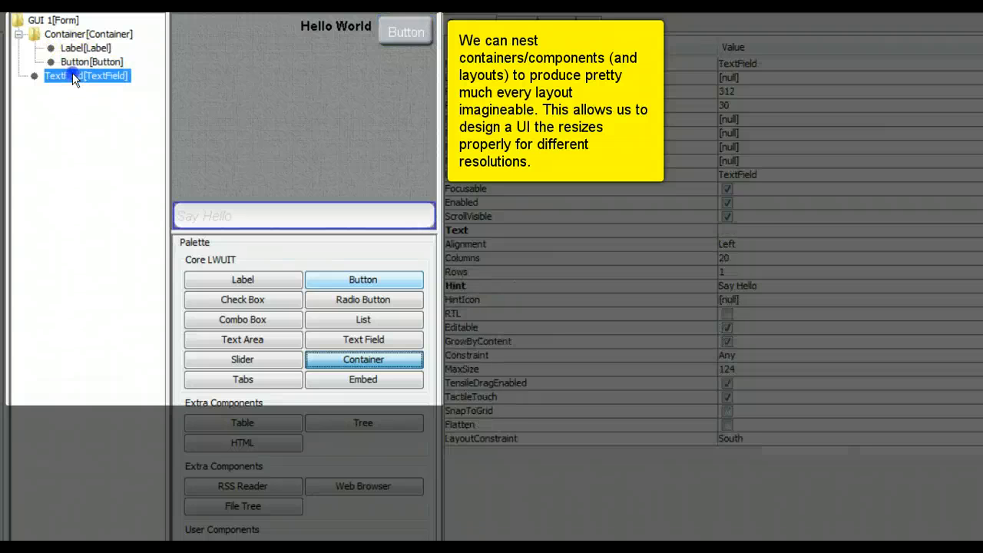
pyautogui.click(69, 33)
pyautogui.moveTo(68, 34); pyautogui.dragTo(47, 23)
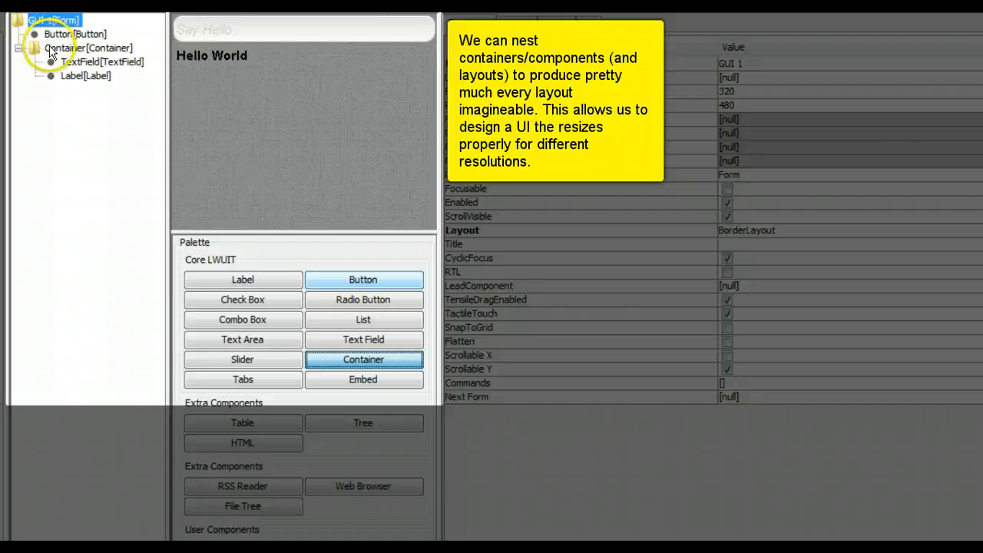
pyautogui.click(51, 49)
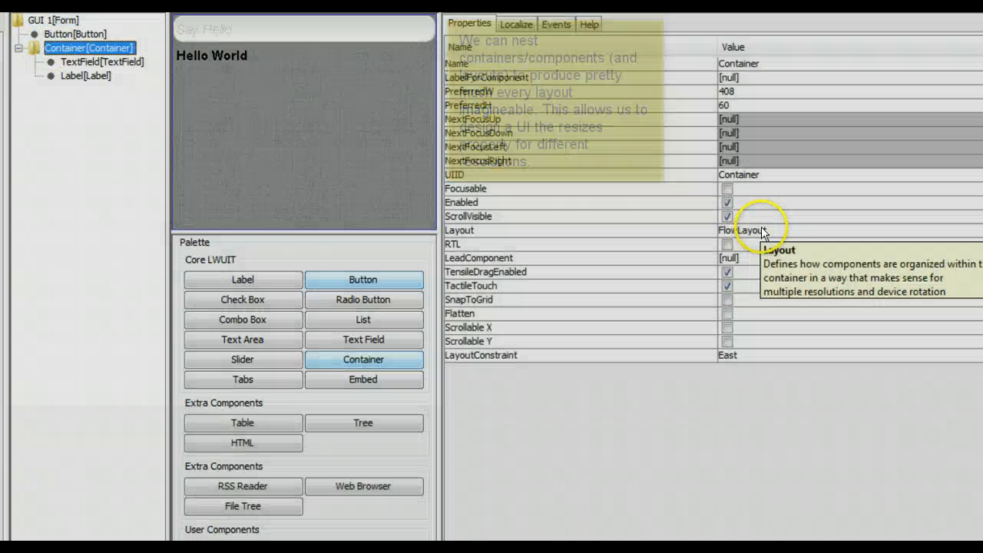
# Step: Give the Container Box Layout X and anchor it North on the form
pyautogui.click(761, 228)
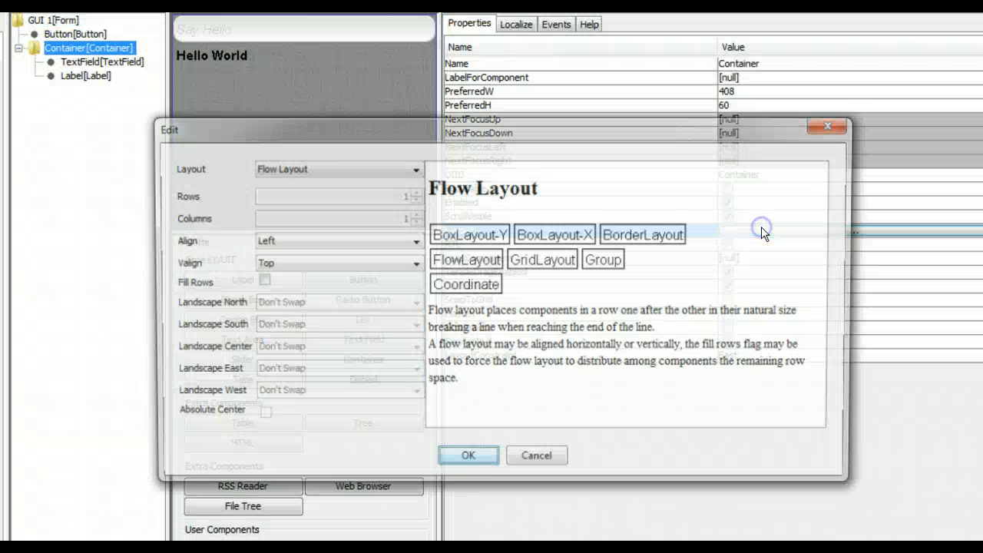
pyautogui.click(350, 169)
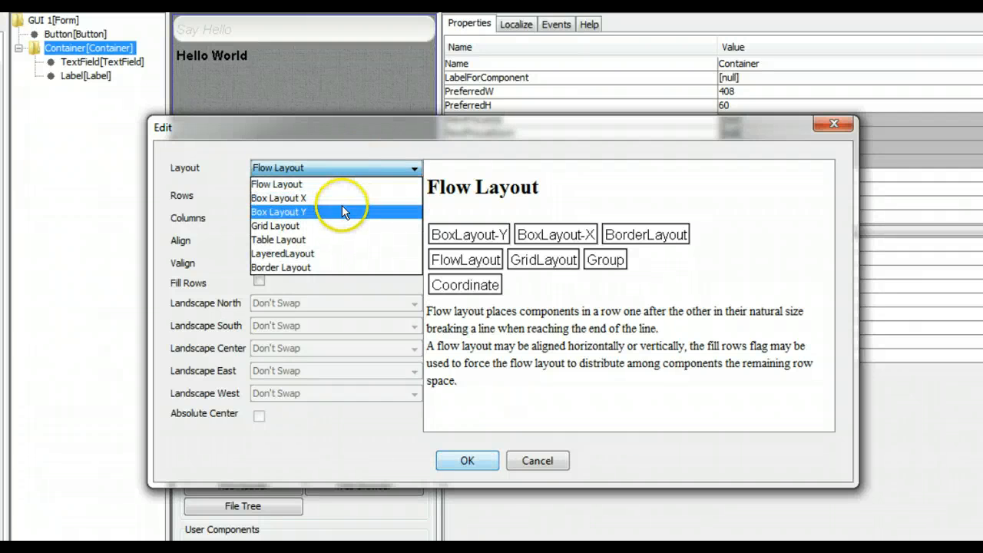
pyautogui.click(339, 198)
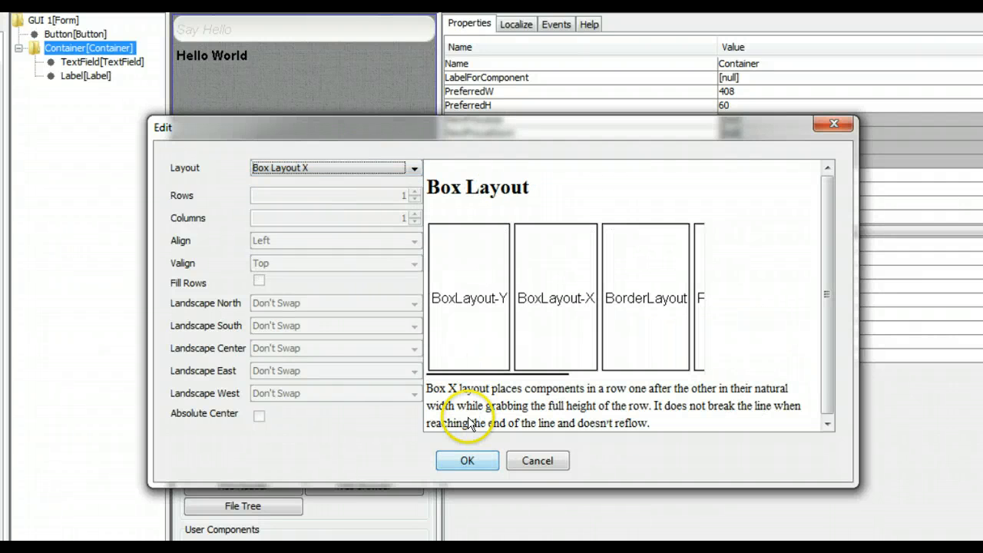
pyautogui.click(468, 458)
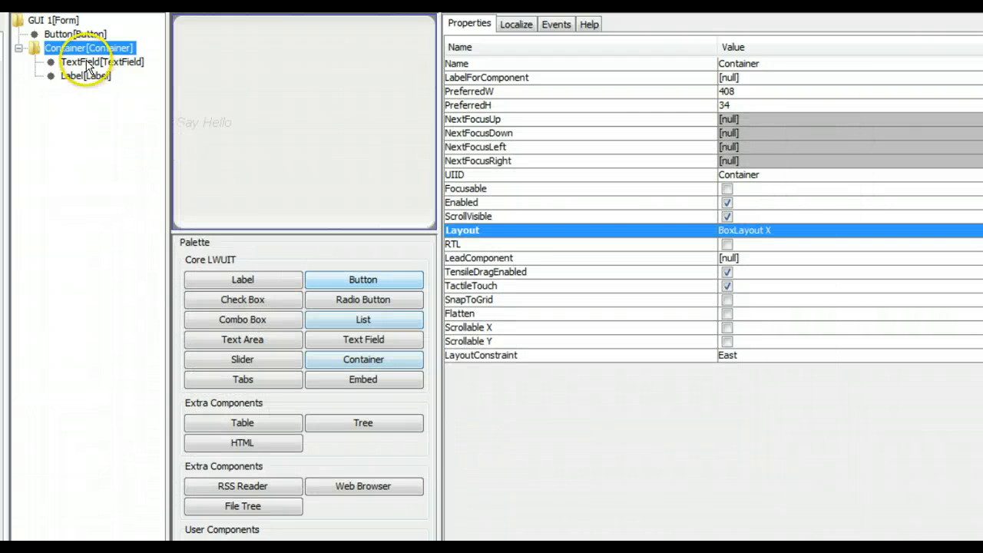
pyautogui.click(79, 51)
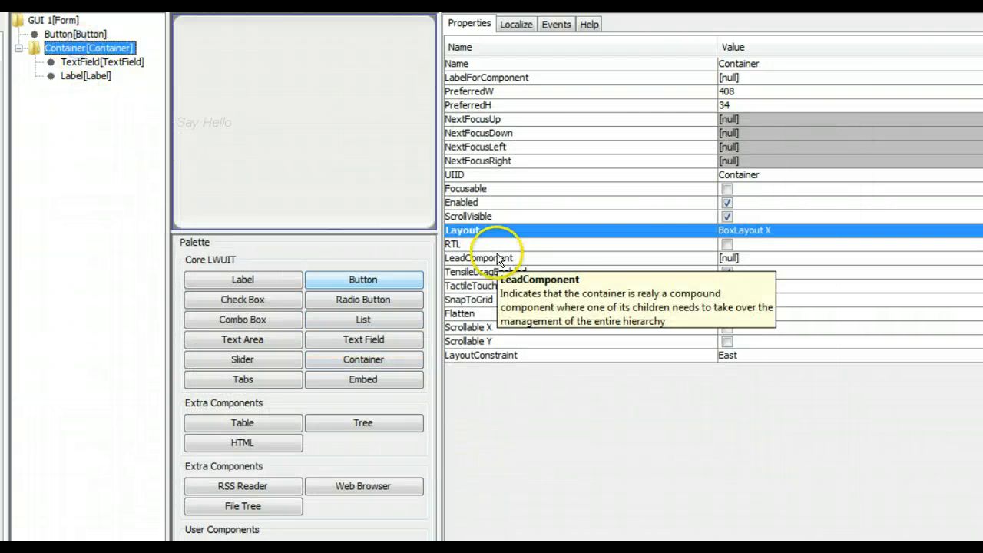
pyautogui.click(810, 355)
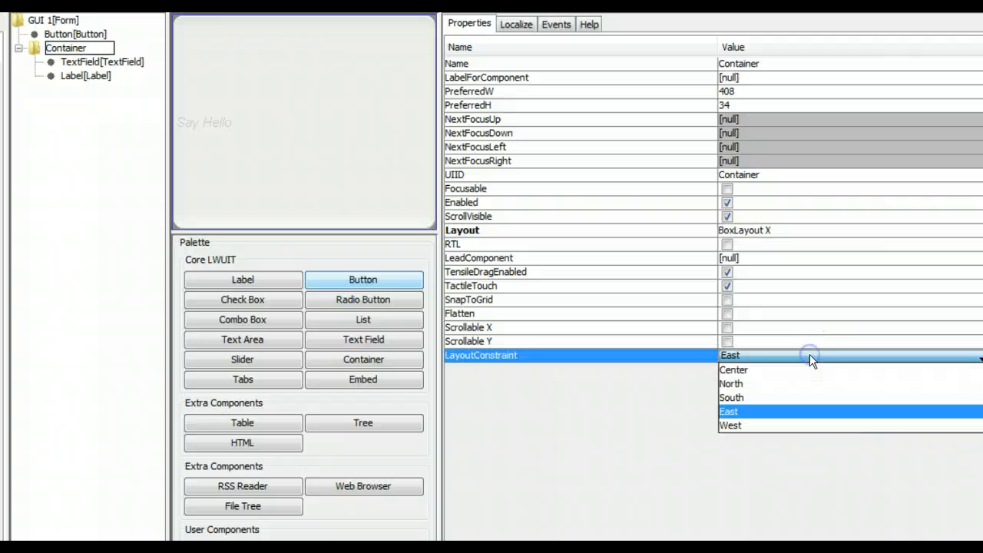
pyautogui.click(770, 386)
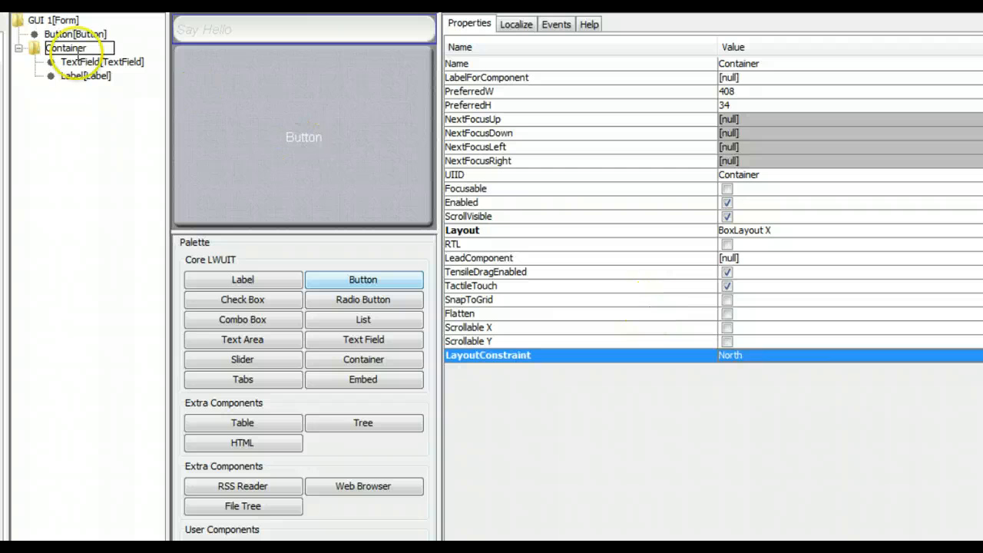
# Step: Move the Hello World label into the Container ahead of the Say Hello field
pyautogui.click(35, 49)
pyautogui.click(66, 76)
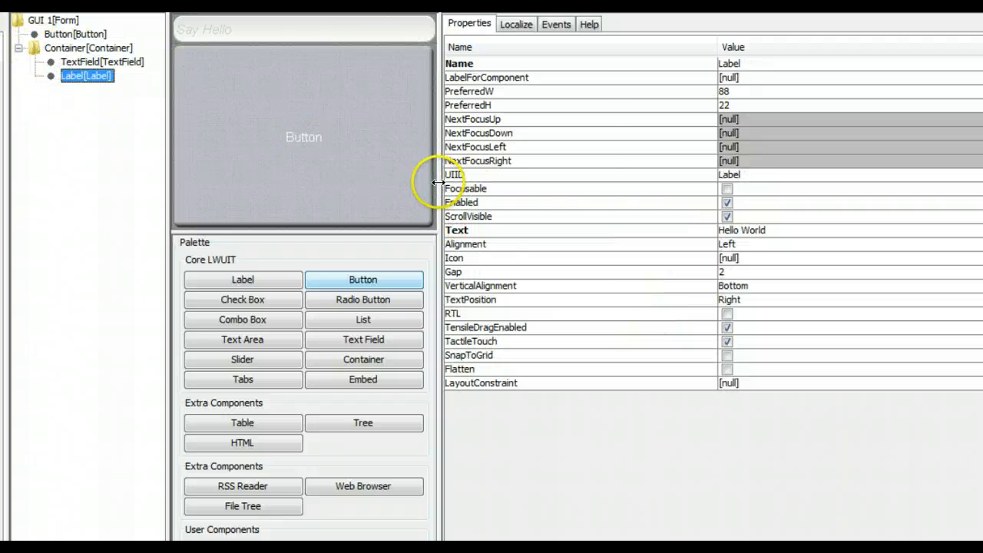
pyautogui.moveTo(436, 182); pyautogui.dragTo(592, 205)
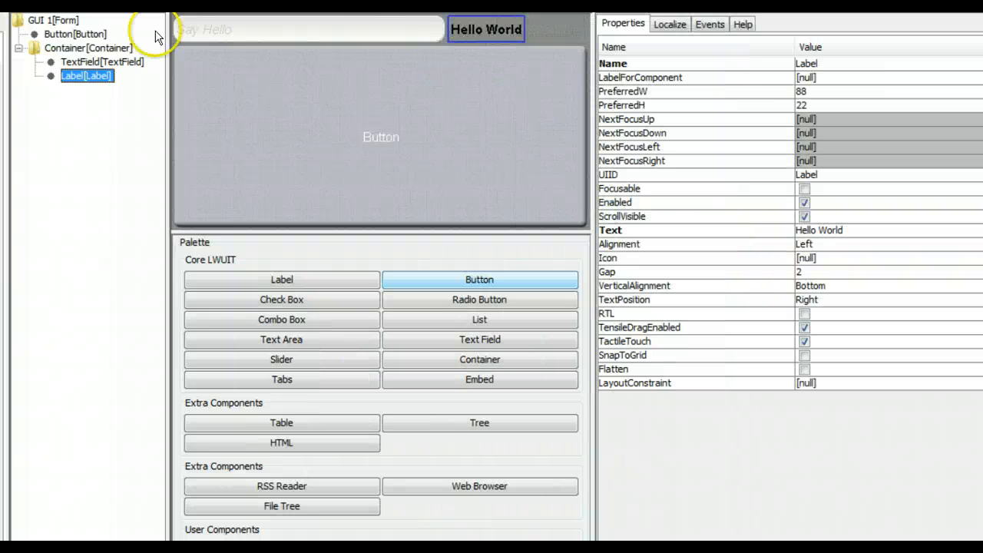
pyautogui.moveTo(73, 74); pyautogui.dragTo(69, 48)
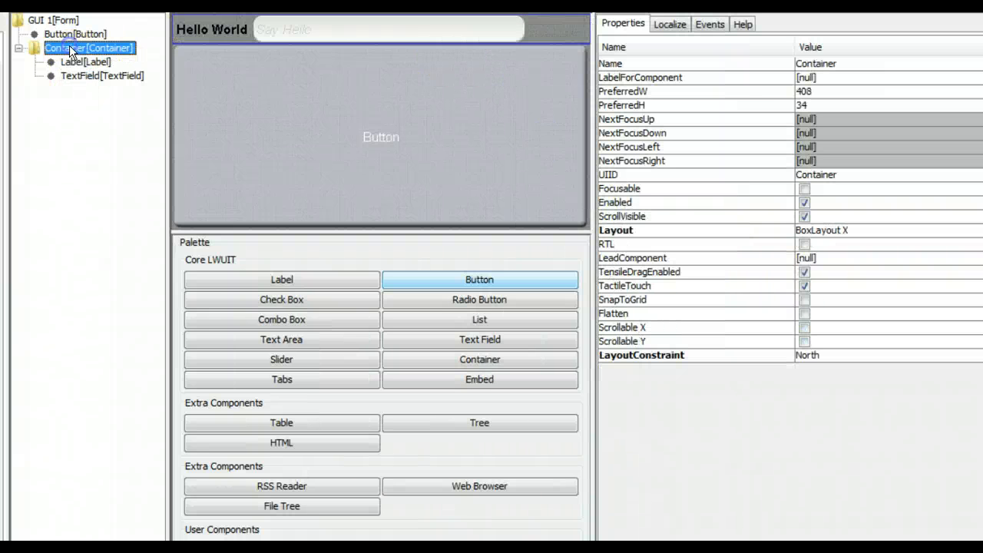
# Step: Anchor the Button South and move it into a new Container1
pyautogui.click(342, 187)
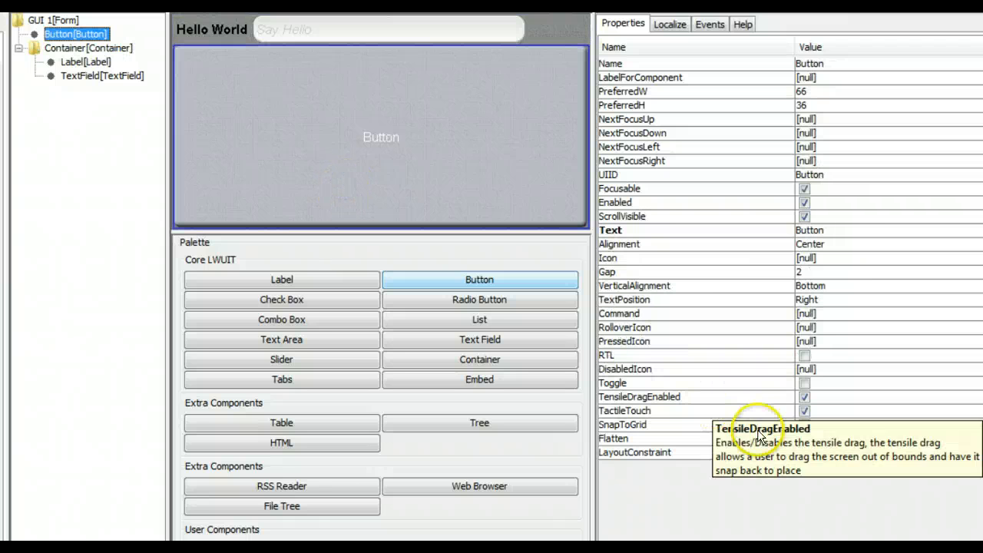
pyautogui.click(824, 454)
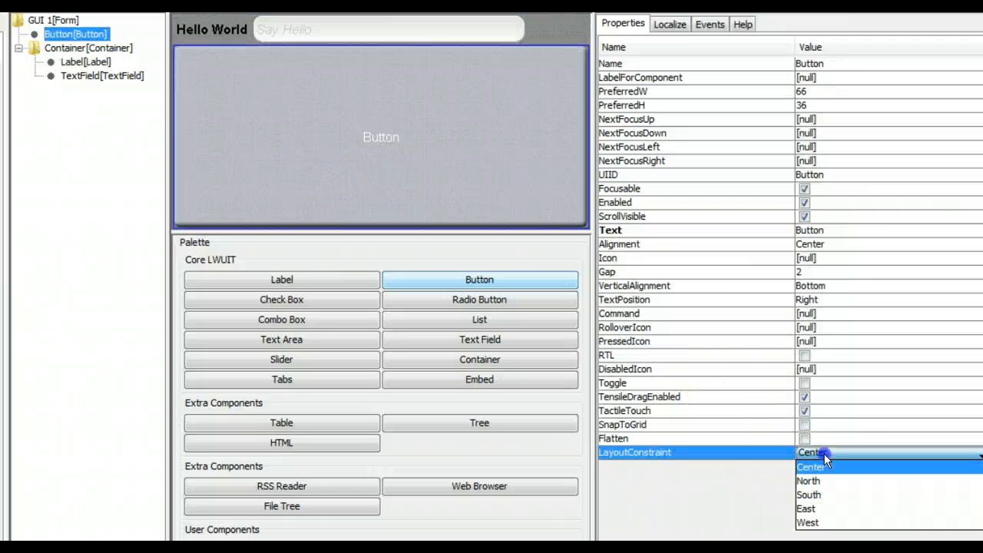
pyautogui.click(819, 495)
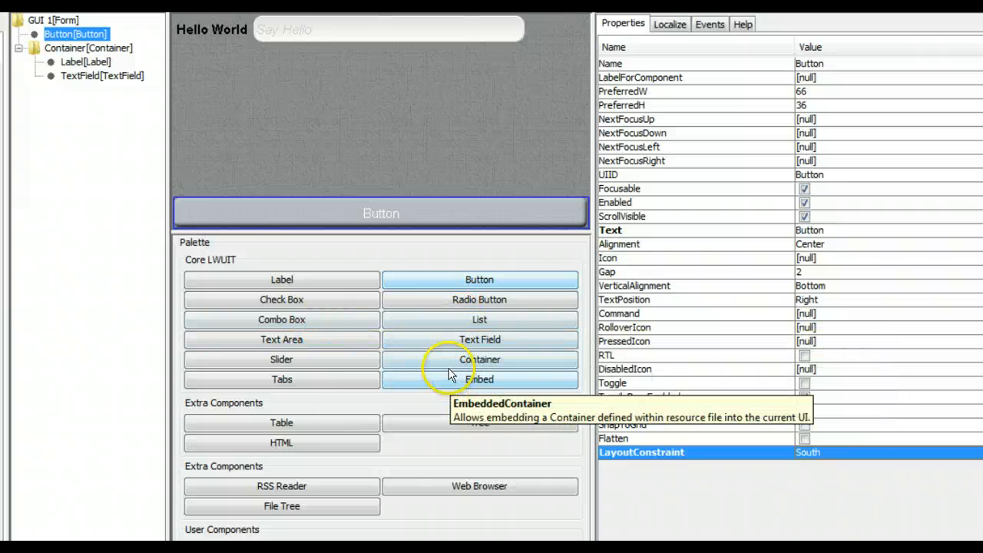
pyautogui.moveTo(454, 361); pyautogui.dragTo(316, 140)
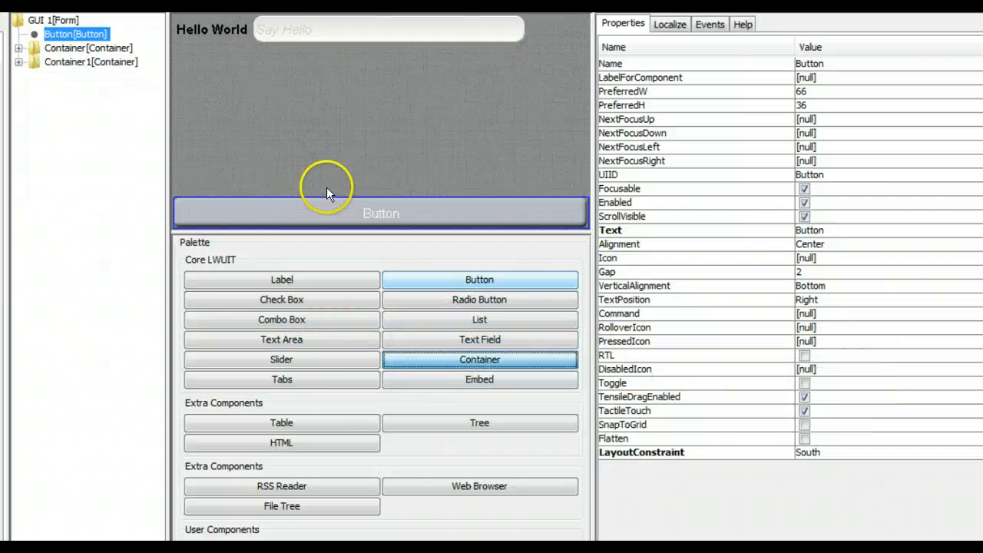
pyautogui.click(68, 48)
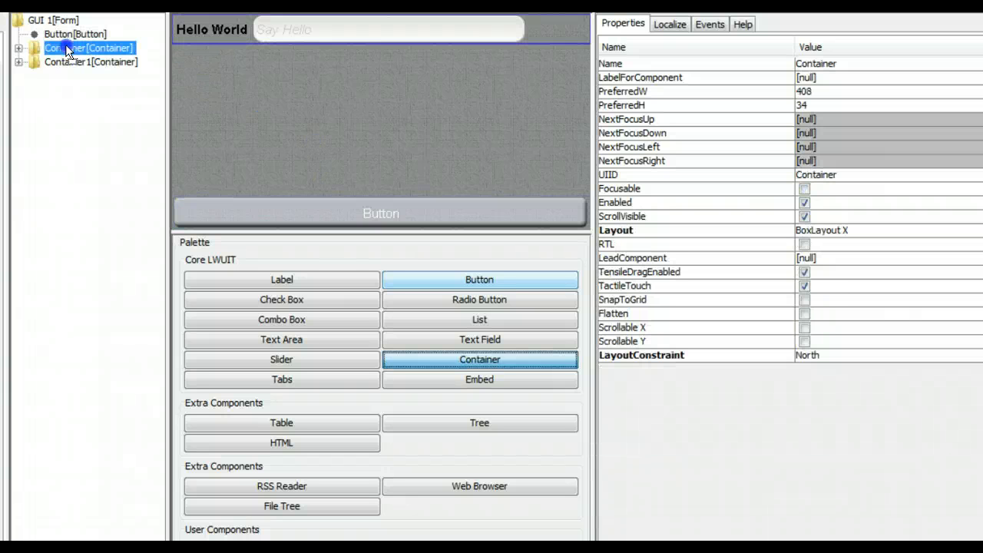
pyautogui.moveTo(66, 48); pyautogui.dragTo(343, 132)
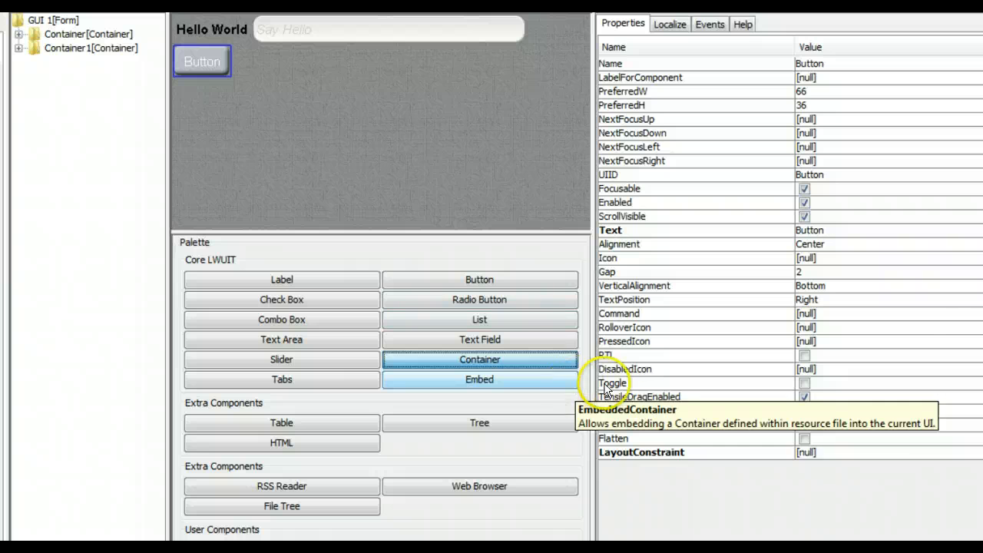
# Step: Keep Container1's constraint Center and set its Flow Layout alignment to Center
pyautogui.click(87, 48)
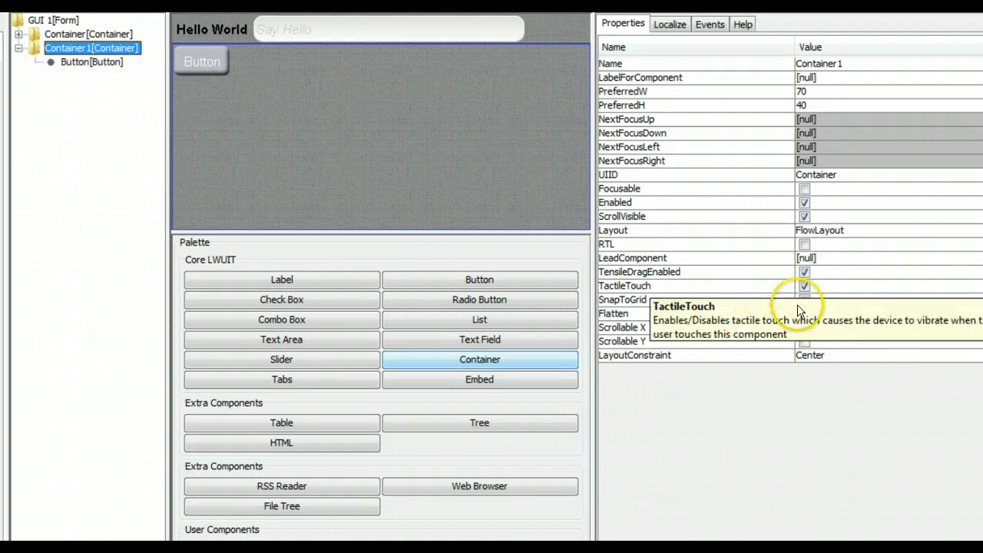
pyautogui.click(886, 355)
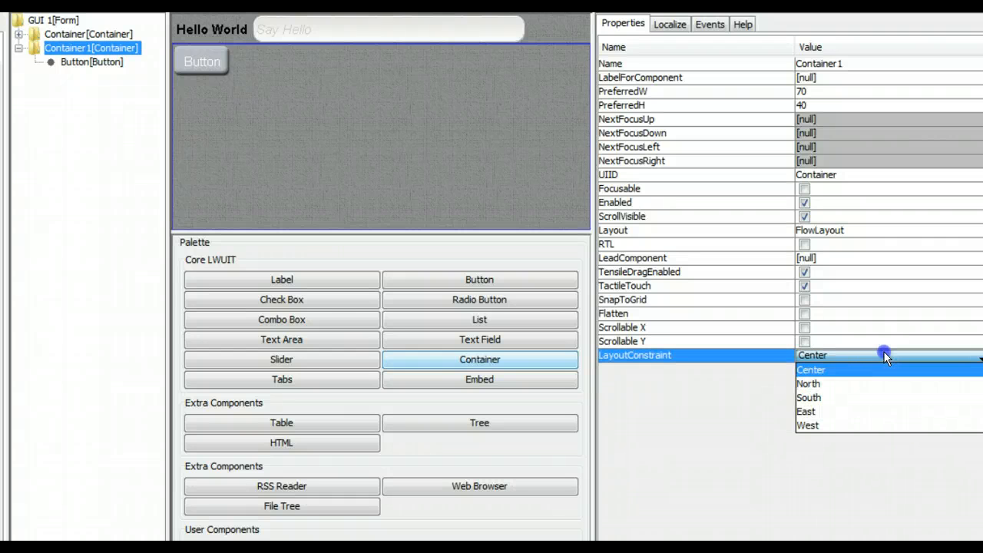
pyautogui.click(883, 353)
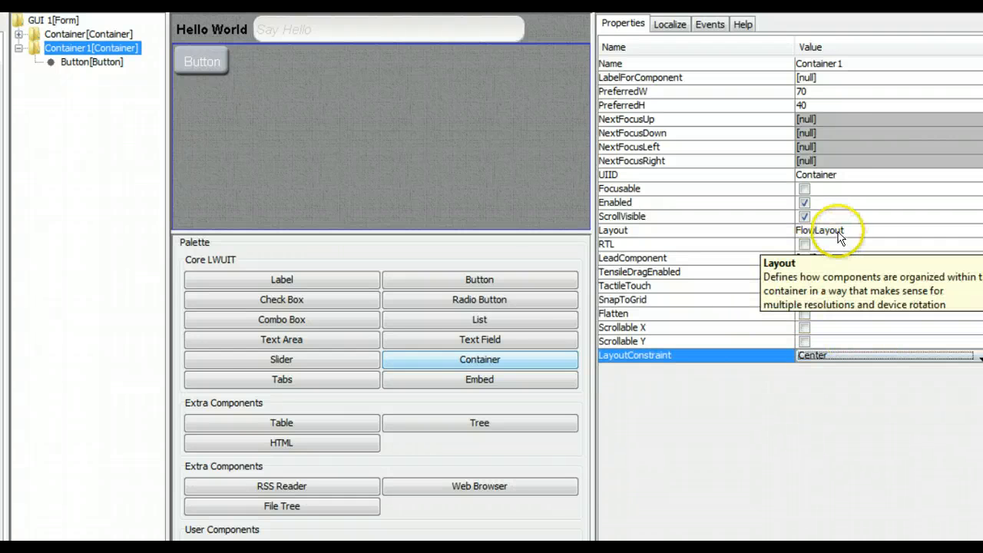
pyautogui.click(842, 234)
pyautogui.click(346, 241)
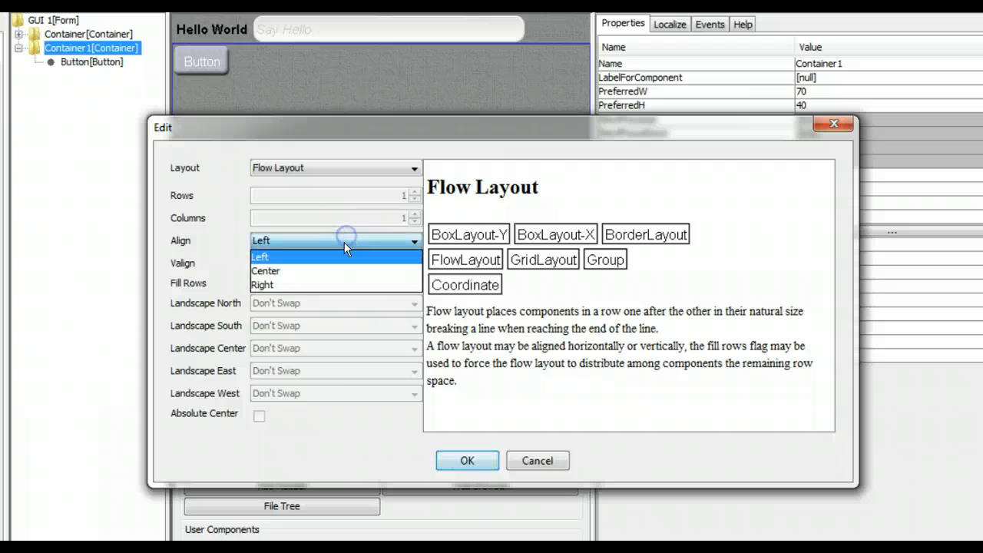
pyautogui.click(336, 270)
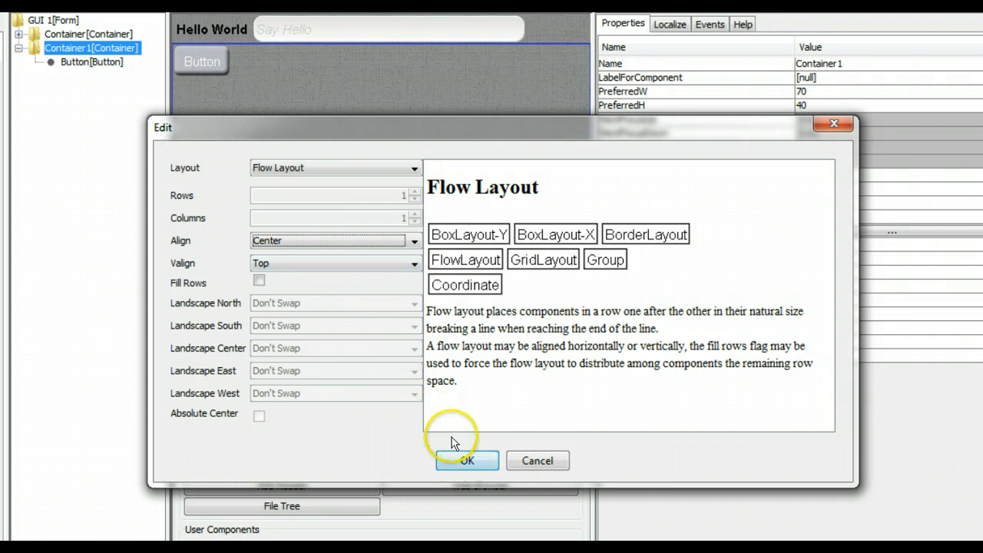
pyautogui.click(467, 459)
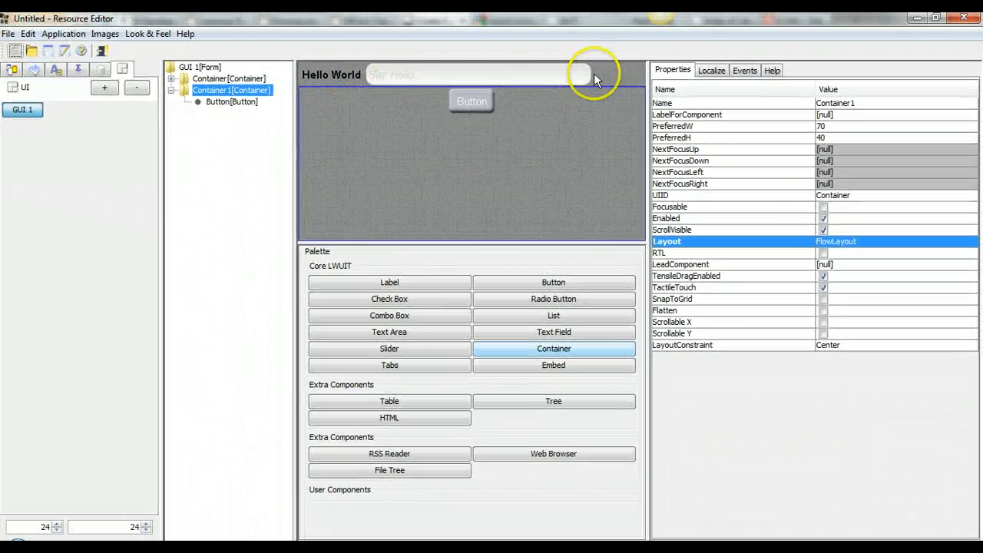
# Step: Open the HiTheme theme from the Themes list
pyautogui.click(607, 69)
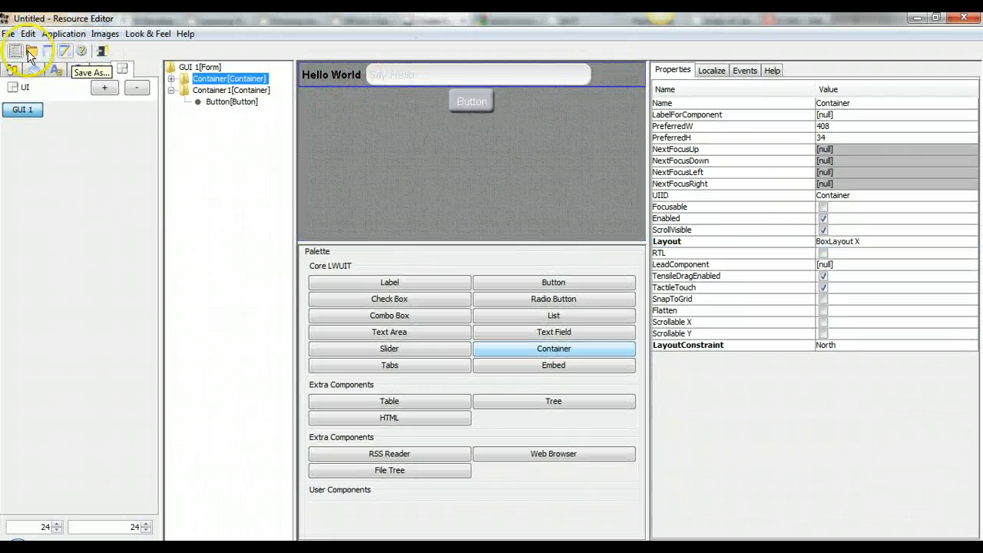
pyautogui.click(16, 71)
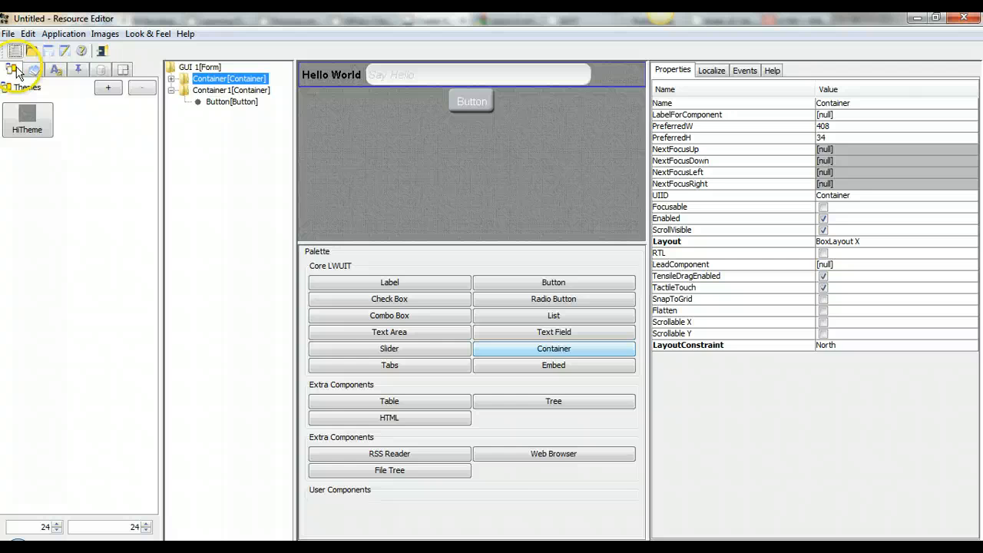
pyautogui.click(27, 119)
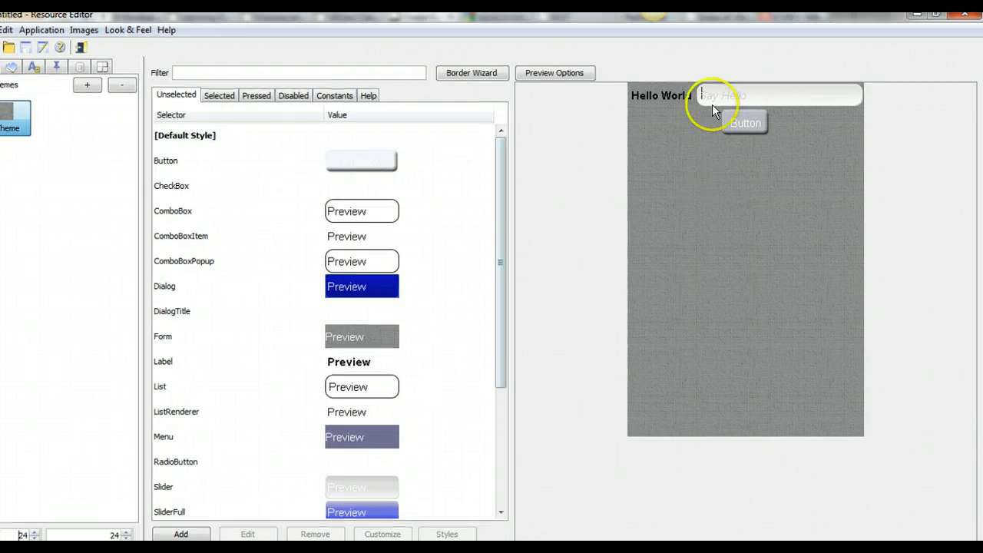
# Step: Enter 'hi there' in the preview's Say Hello field using the virtual keyboard
pyautogui.click(713, 99)
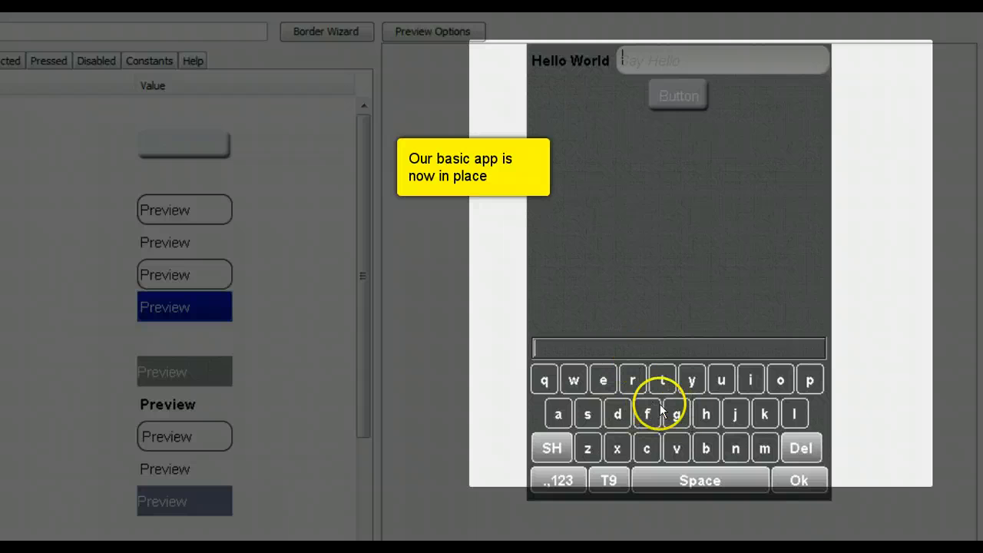
pyautogui.click(704, 409)
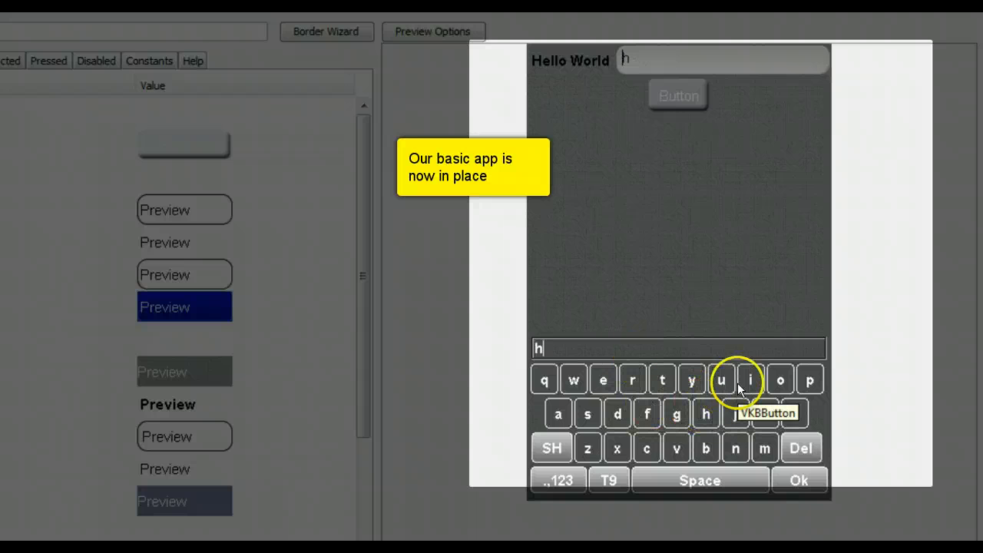
pyautogui.click(749, 379)
pyautogui.click(687, 471)
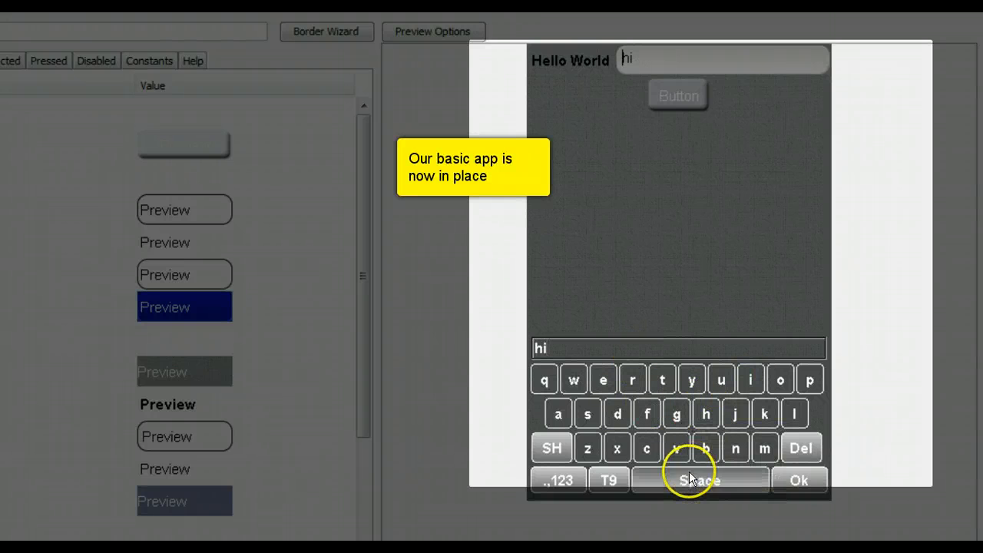
pyautogui.click(658, 379)
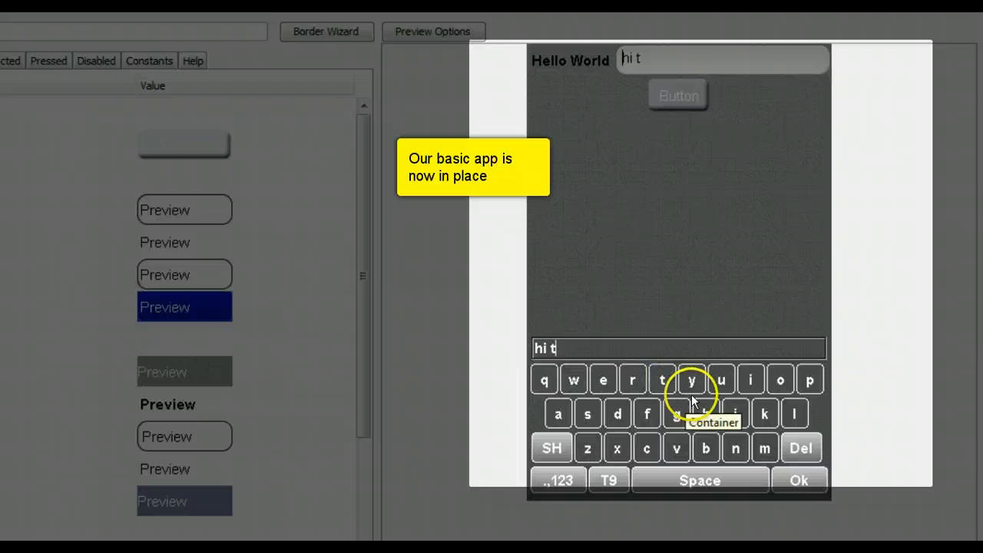
pyautogui.click(704, 412)
pyautogui.click(579, 378)
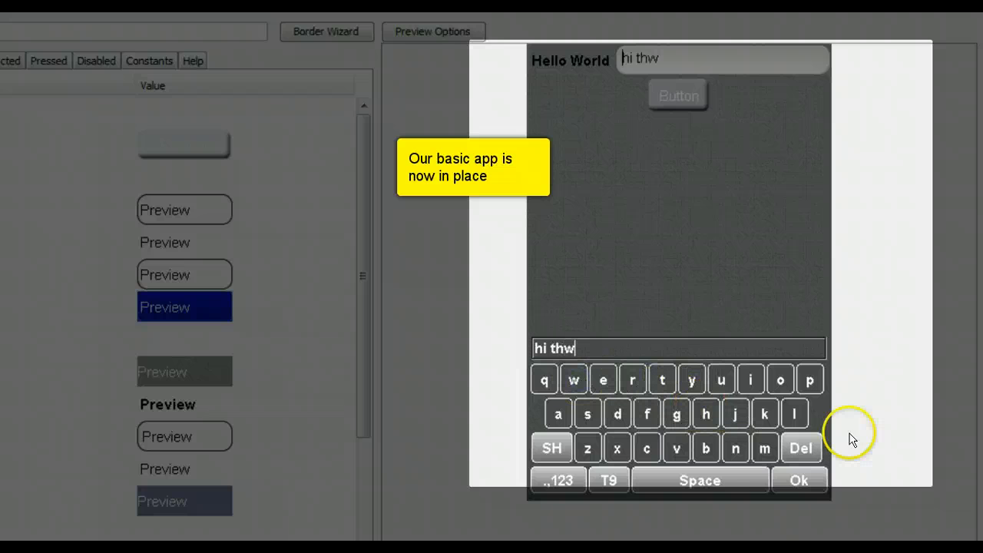
pyautogui.click(801, 447)
pyautogui.click(603, 379)
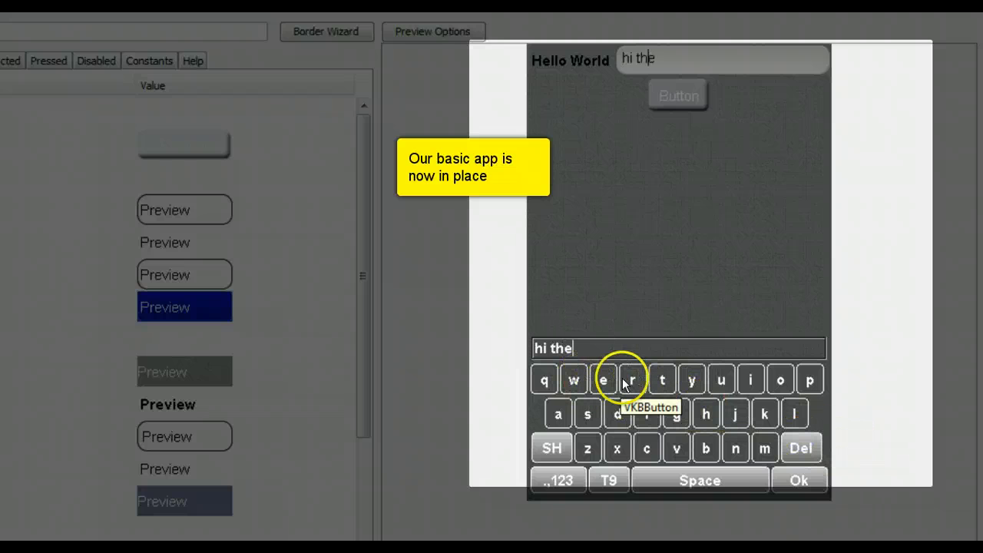
pyautogui.click(632, 378)
pyautogui.click(605, 377)
pyautogui.click(800, 474)
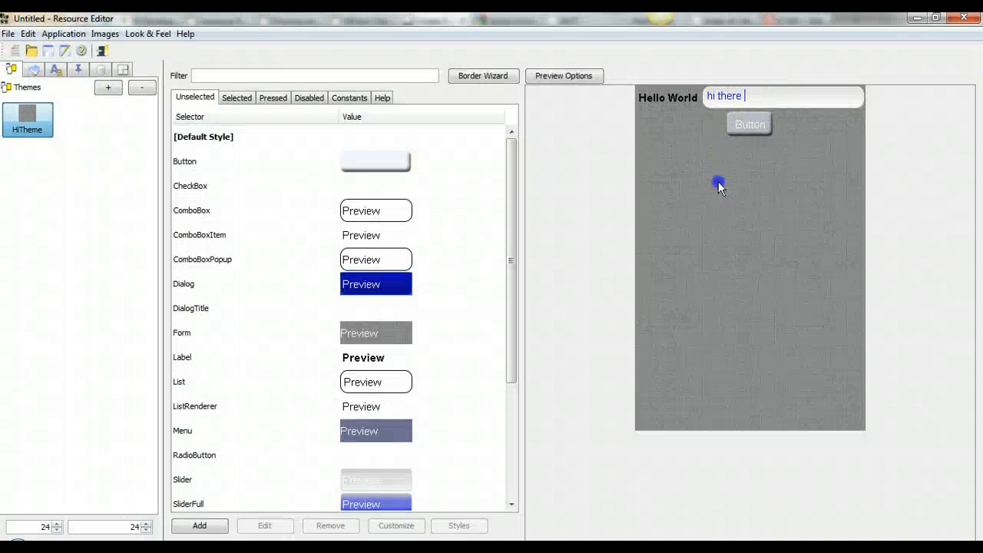
# Step: Edit HiTheme's Button style and bring up its Image border '...' settings
pyautogui.click(255, 224)
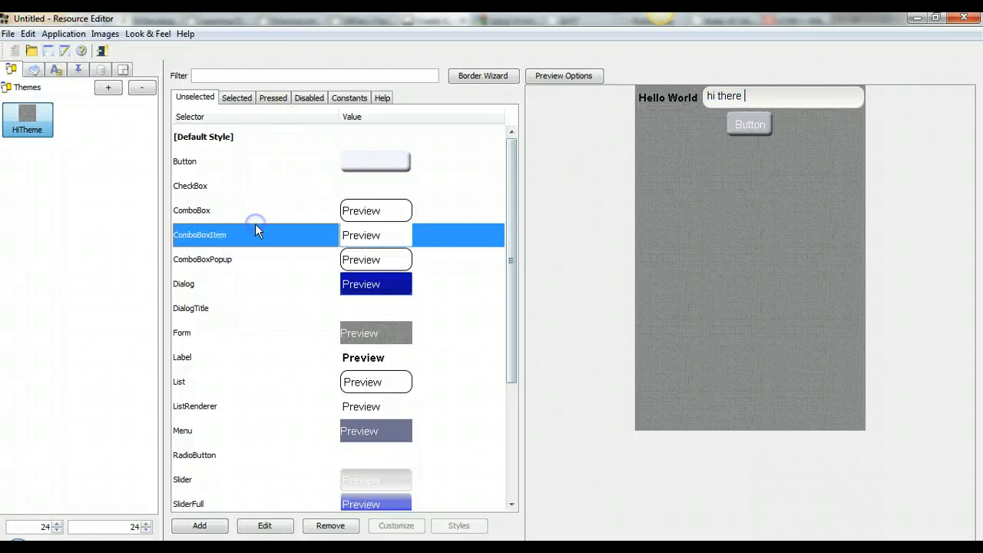
pyautogui.click(361, 286)
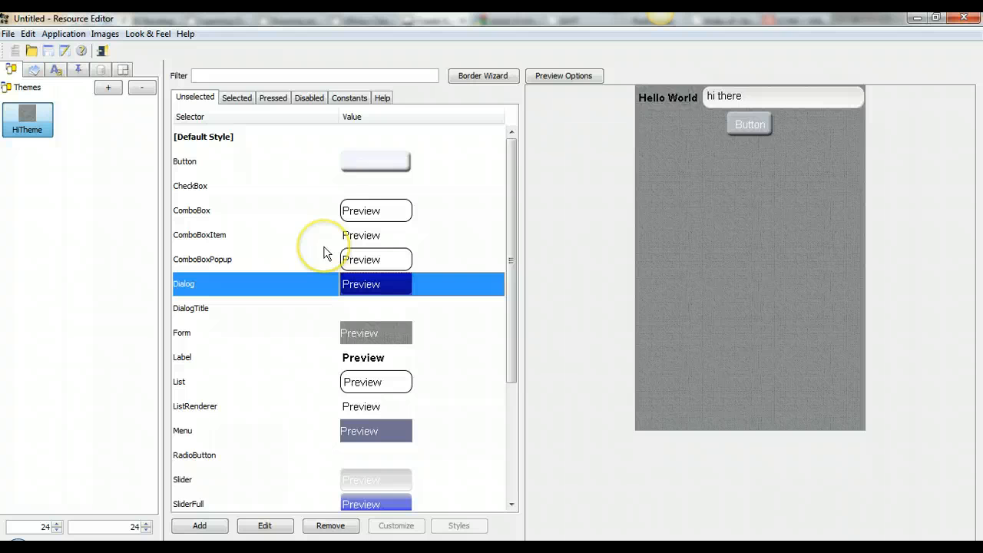
pyautogui.click(403, 169)
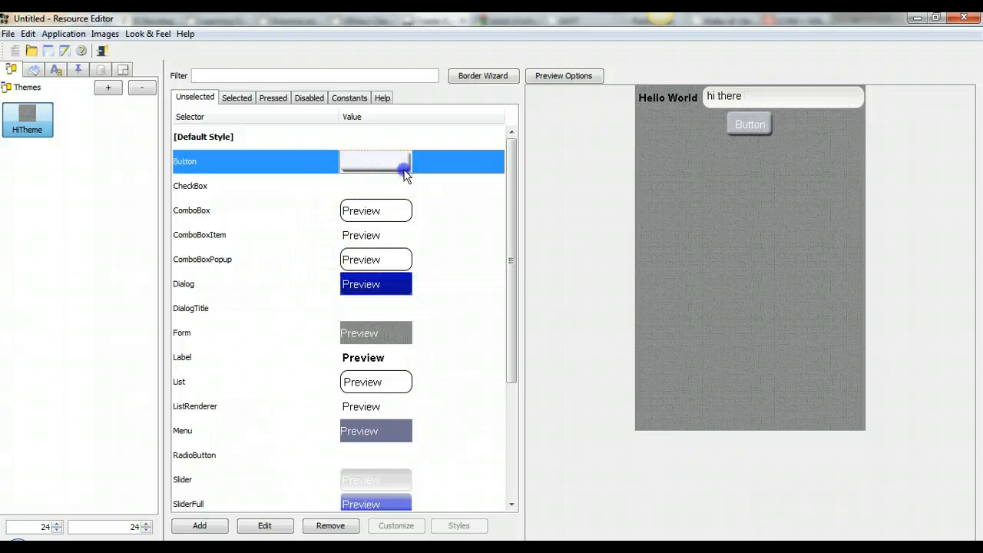
pyautogui.doubleClick(405, 169)
pyautogui.moveTo(495, 79); pyautogui.dragTo(300, 67)
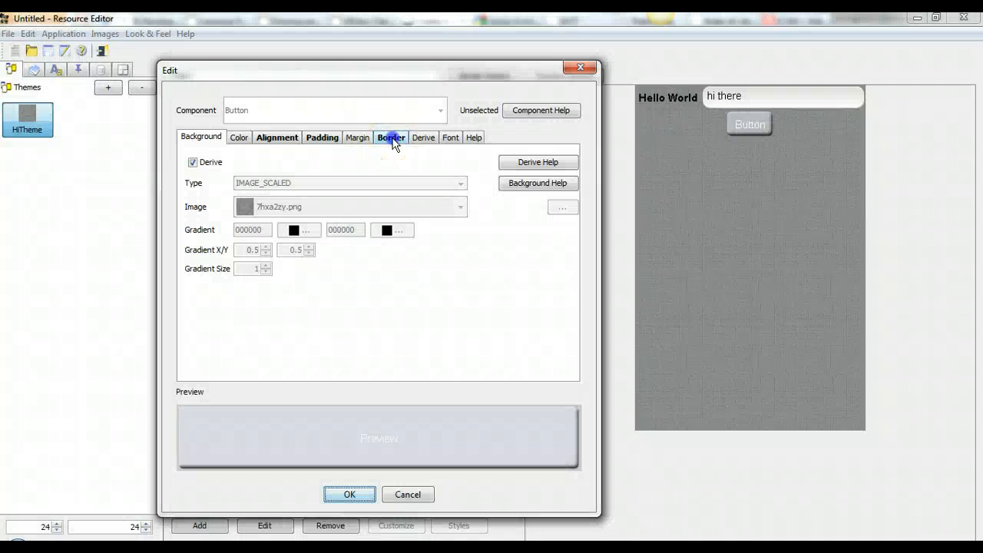
pyautogui.click(391, 138)
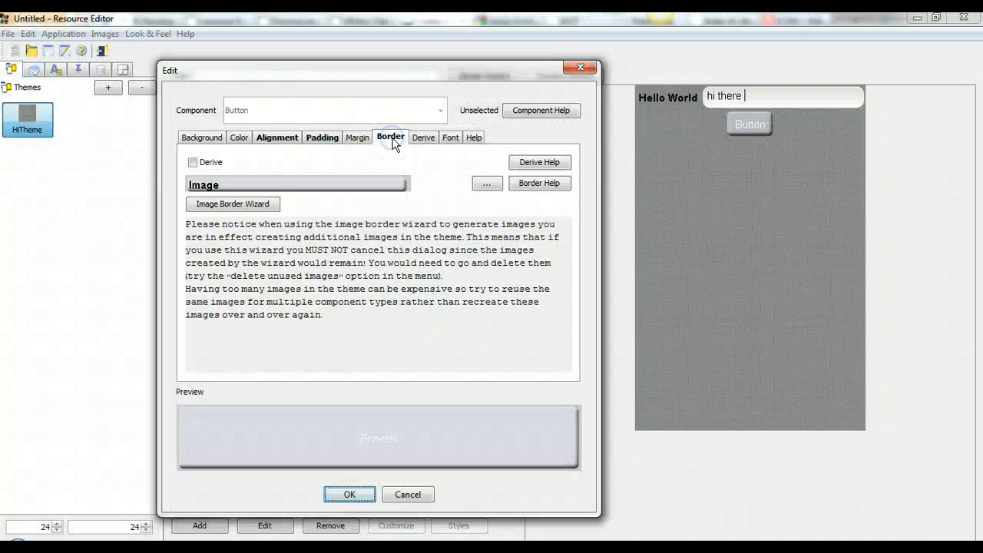
pyautogui.click(487, 184)
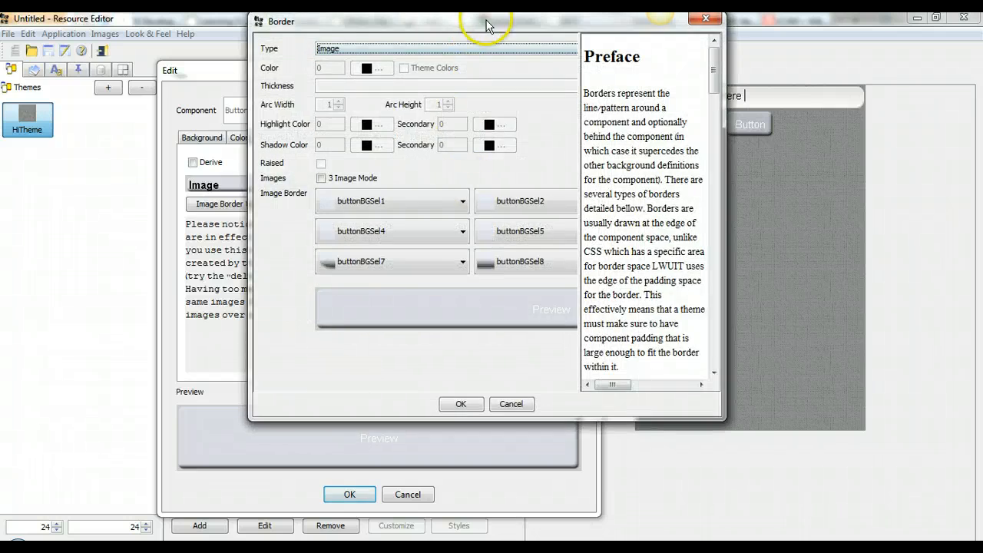
# Step: Enlarge the border dialog, try buttonBGSel2 top-left, restore buttonBGSel1, and cancel
pyautogui.moveTo(487, 26); pyautogui.dragTo(256, 71)
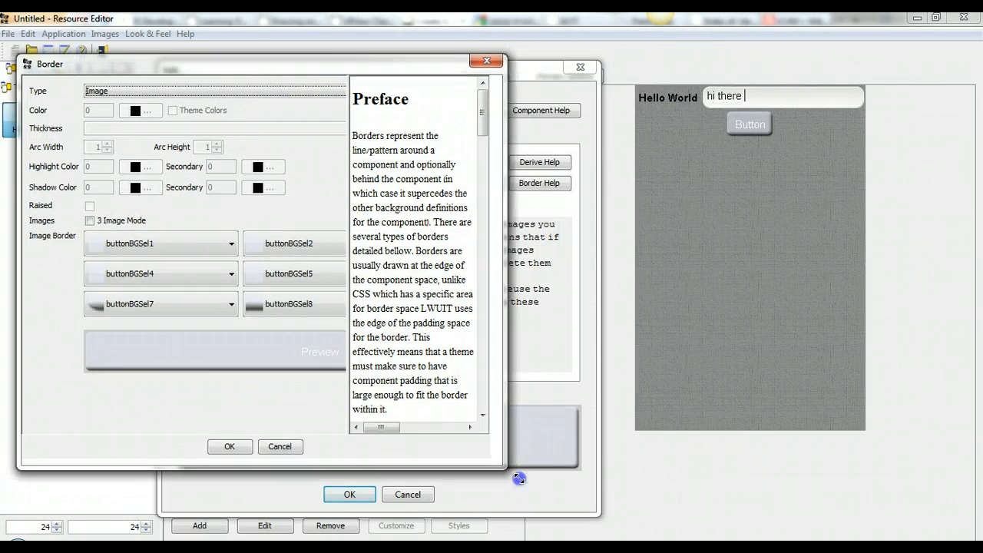
pyautogui.moveTo(491, 466); pyautogui.dragTo(662, 537)
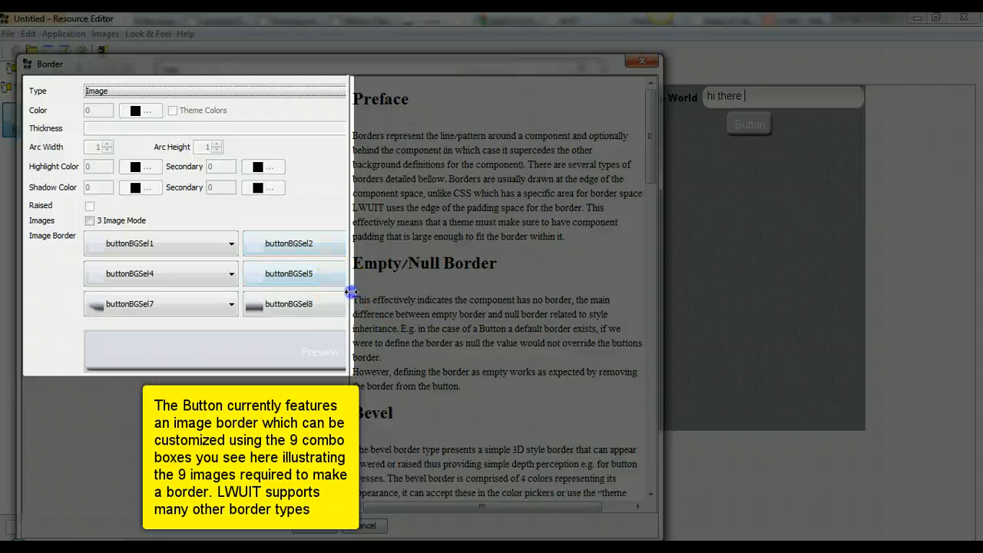
pyautogui.moveTo(351, 288); pyautogui.dragTo(484, 369)
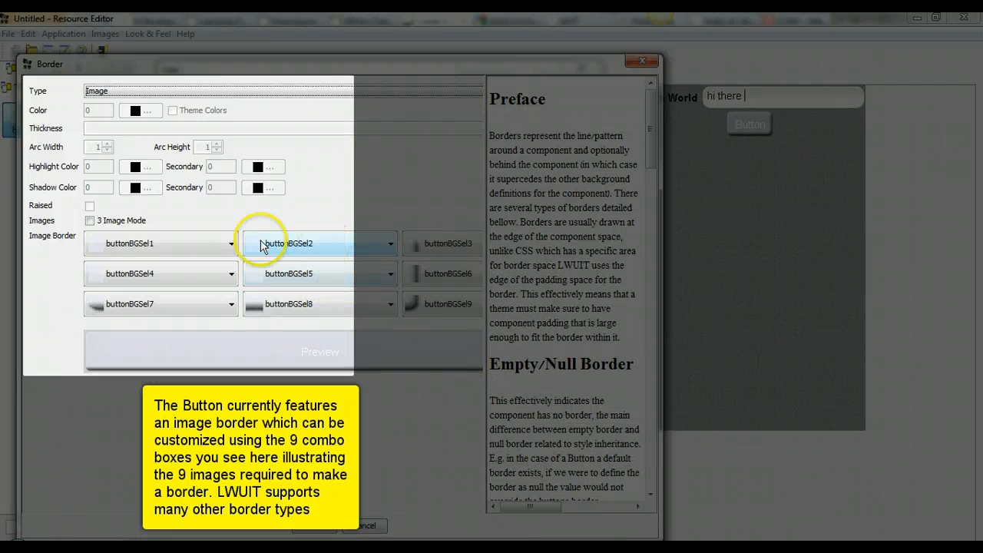
pyautogui.click(153, 243)
pyautogui.click(149, 285)
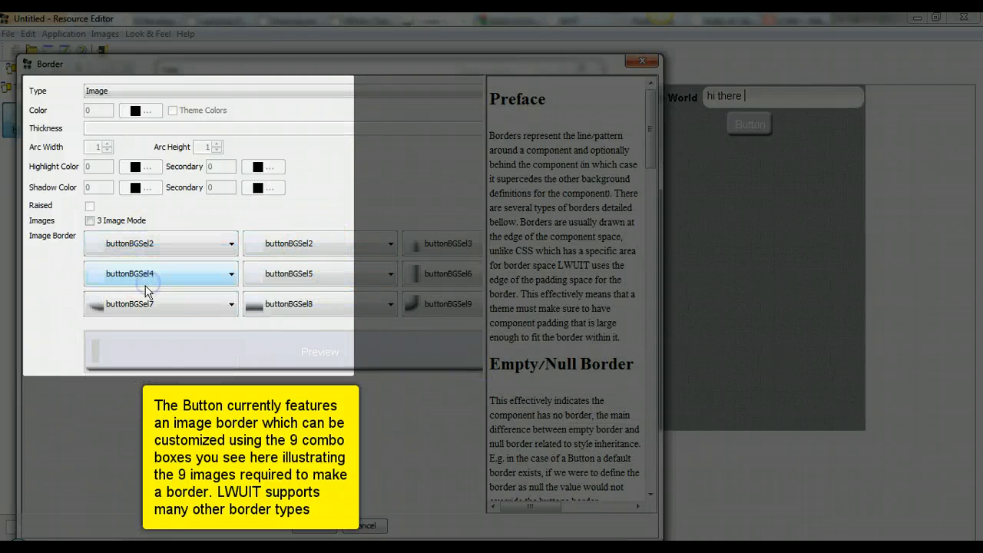
pyautogui.click(127, 243)
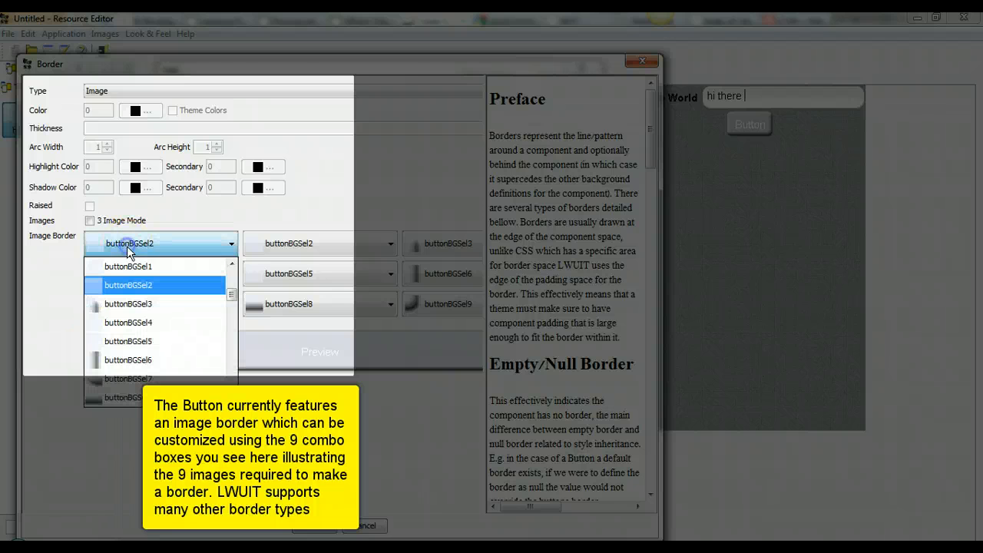
pyautogui.click(127, 266)
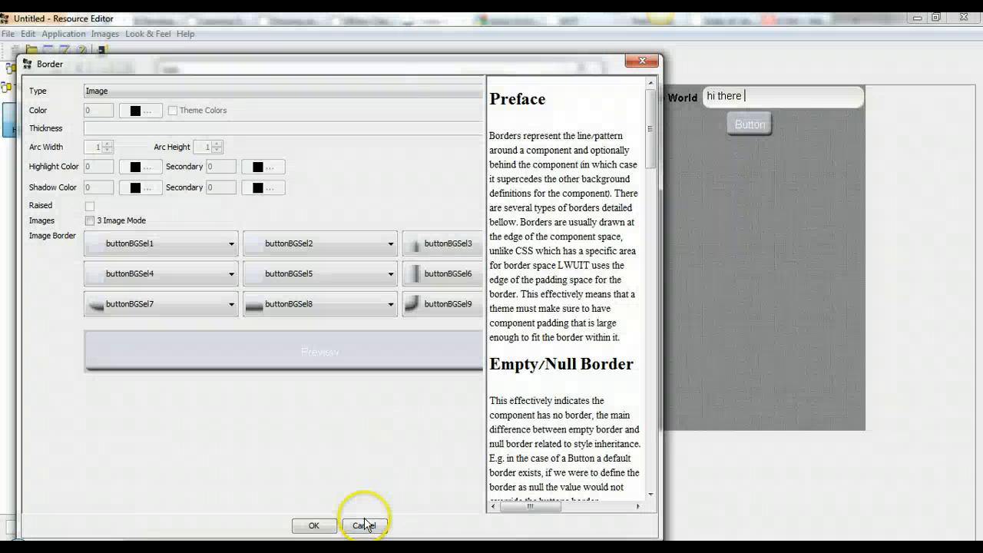
pyautogui.click(362, 526)
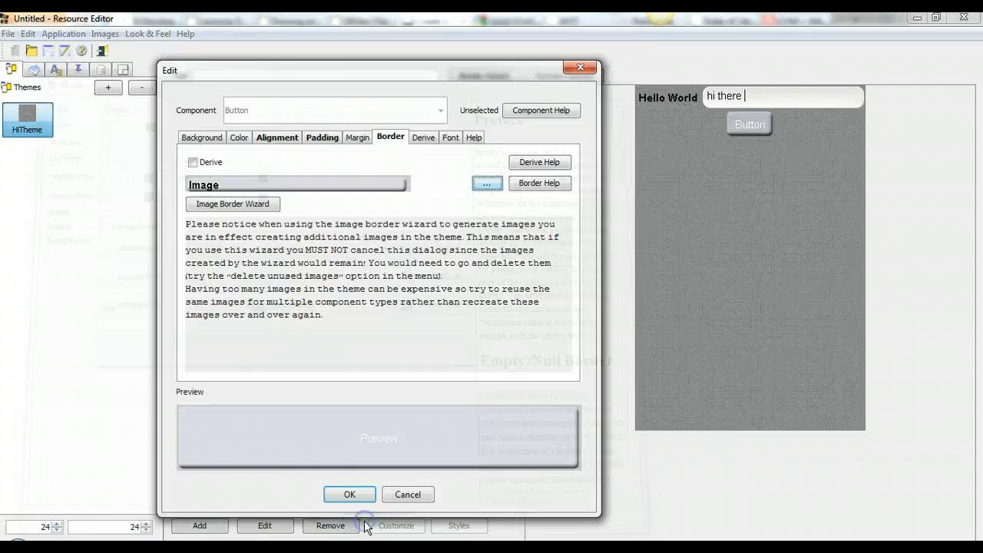
# Step: Browse the Button style's Derive, Padding, Alignment and Font tabs
pyautogui.click(422, 137)
pyautogui.click(337, 141)
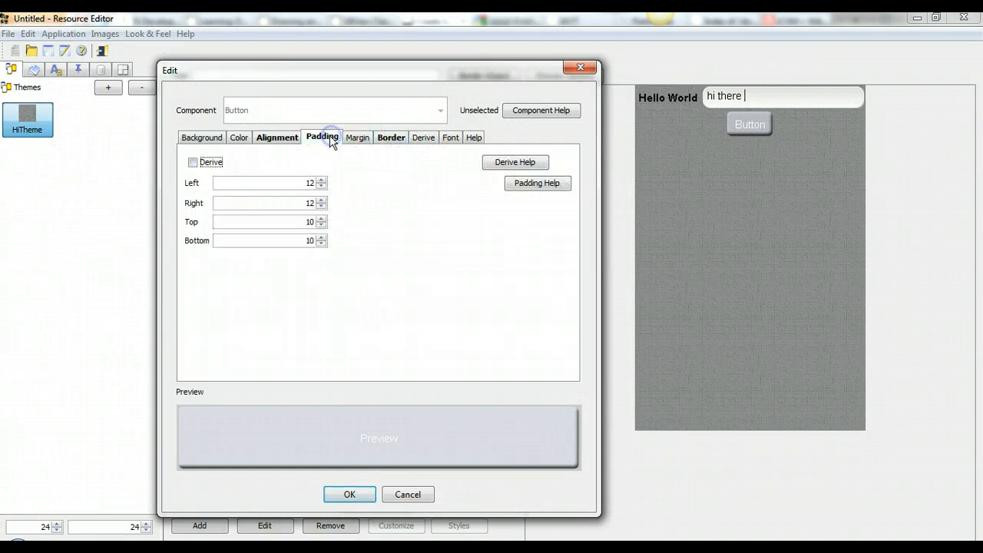
pyautogui.click(286, 141)
pyautogui.click(448, 139)
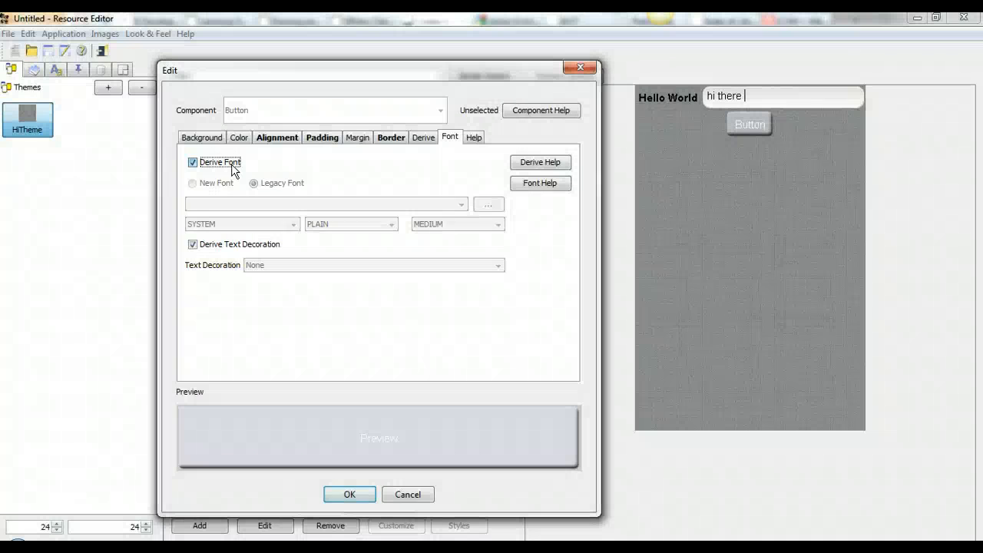
# Step: Override the Button's derived font with a LARGE, BOLD font
pyautogui.click(233, 169)
pyautogui.click(453, 225)
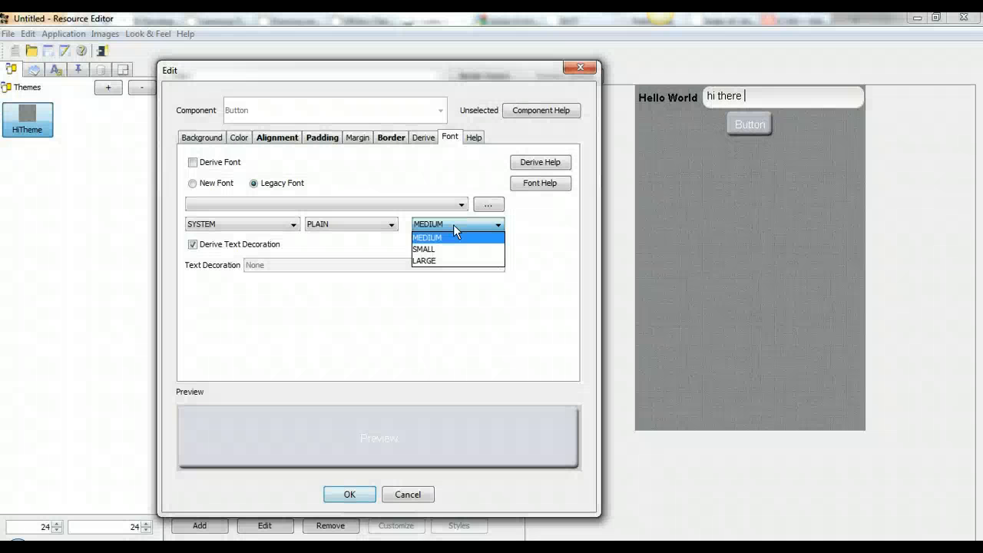
pyautogui.click(451, 261)
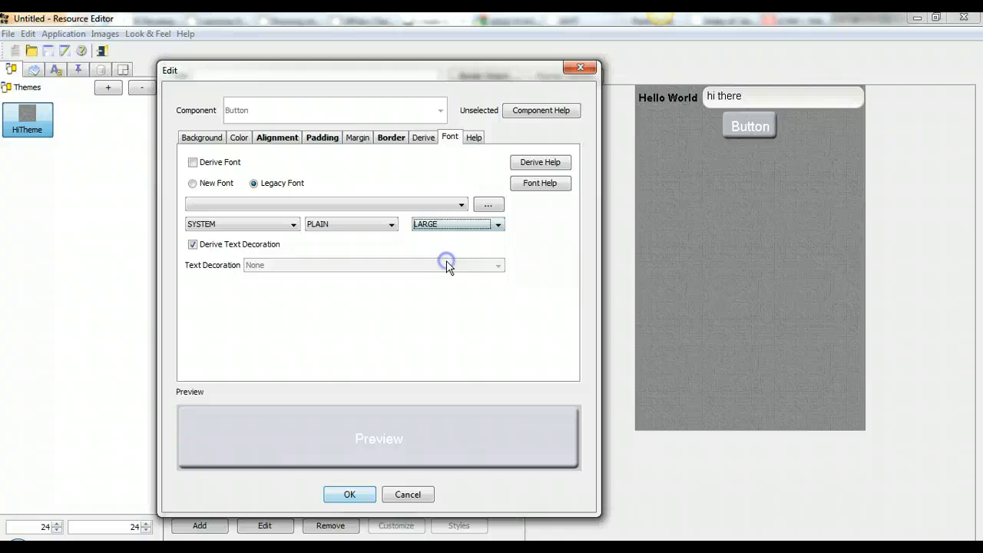
pyautogui.click(366, 225)
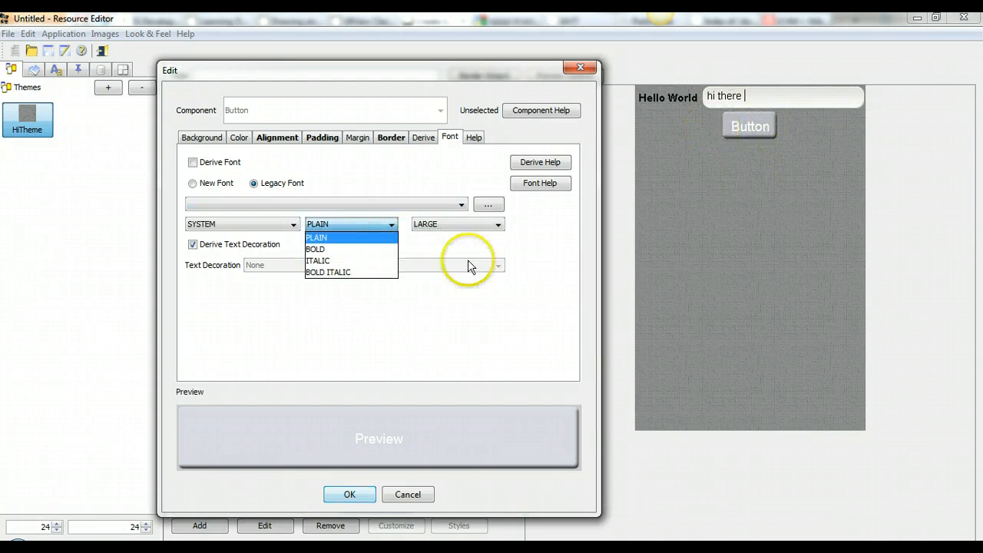
pyautogui.click(338, 250)
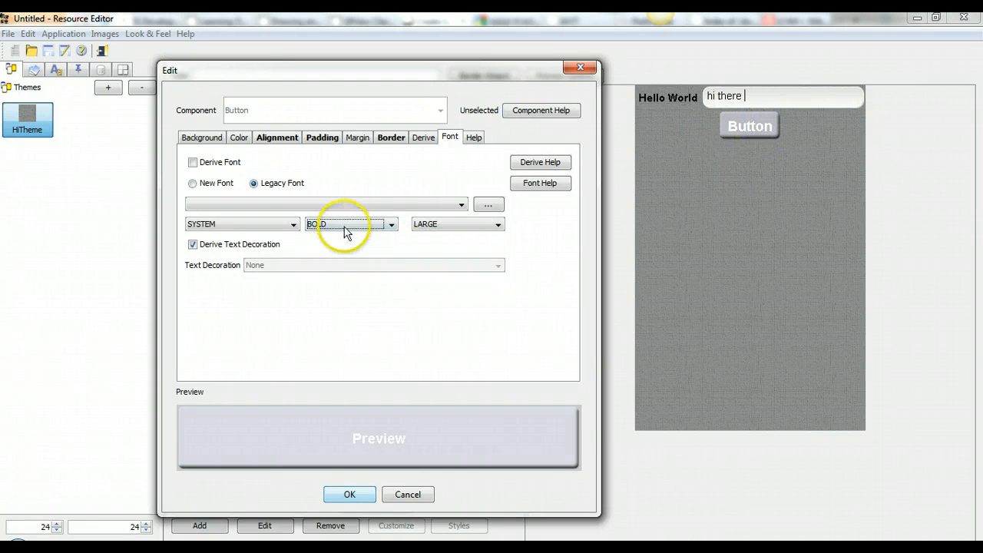
# Step: Compare BOLD ITALIC and ITALIC, settle back on BOLD, and keep the SYSTEM family
pyautogui.click(330, 224)
pyautogui.click(332, 272)
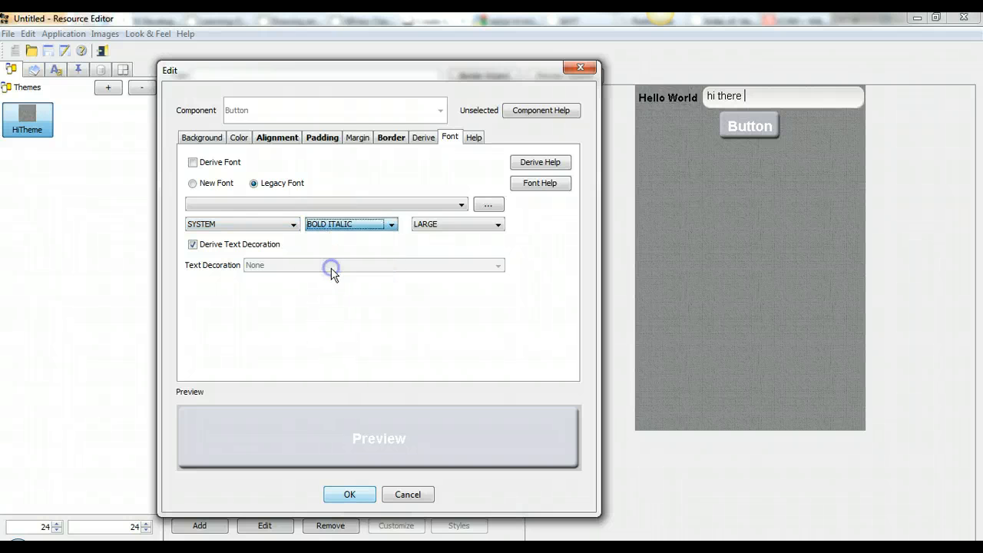
pyautogui.click(333, 224)
pyautogui.click(330, 261)
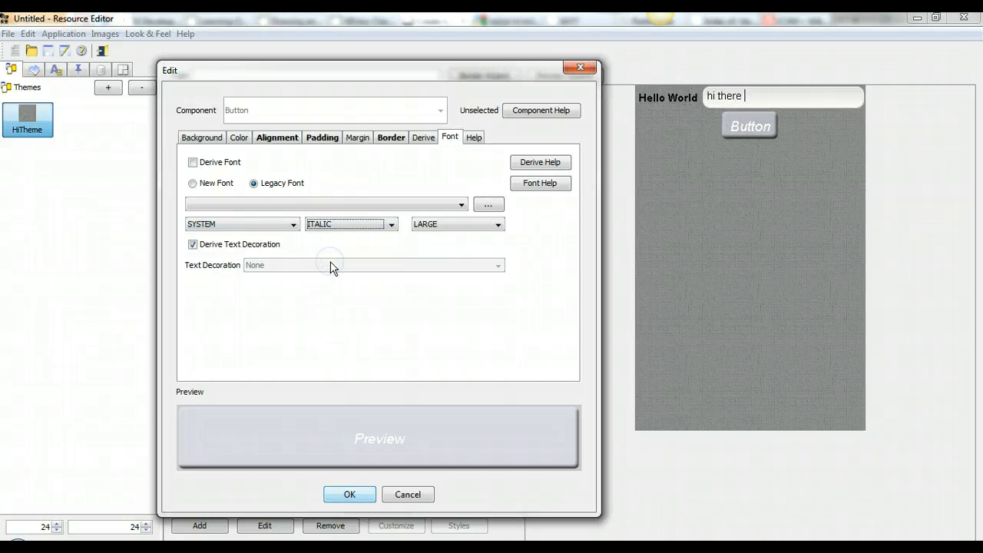
pyautogui.click(344, 223)
pyautogui.click(339, 250)
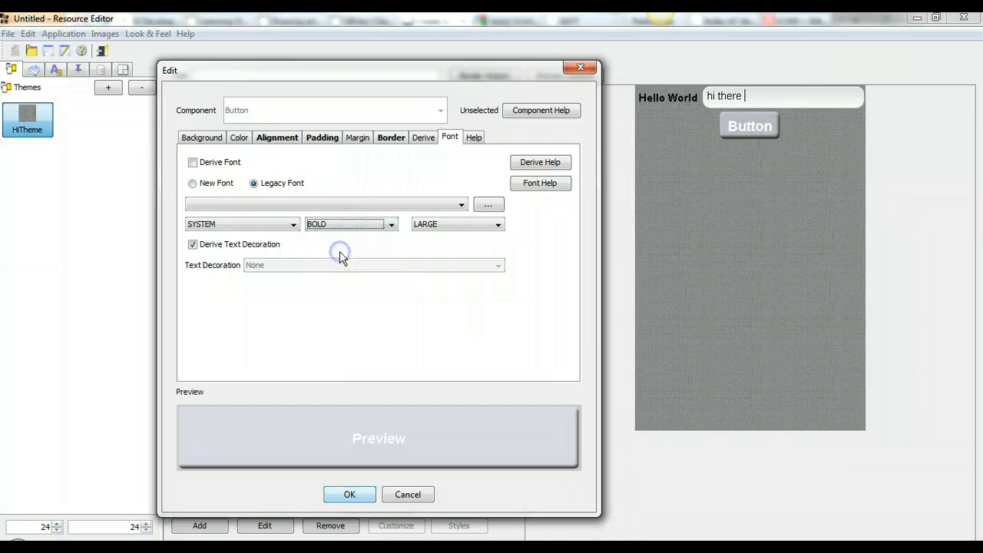
pyautogui.click(253, 222)
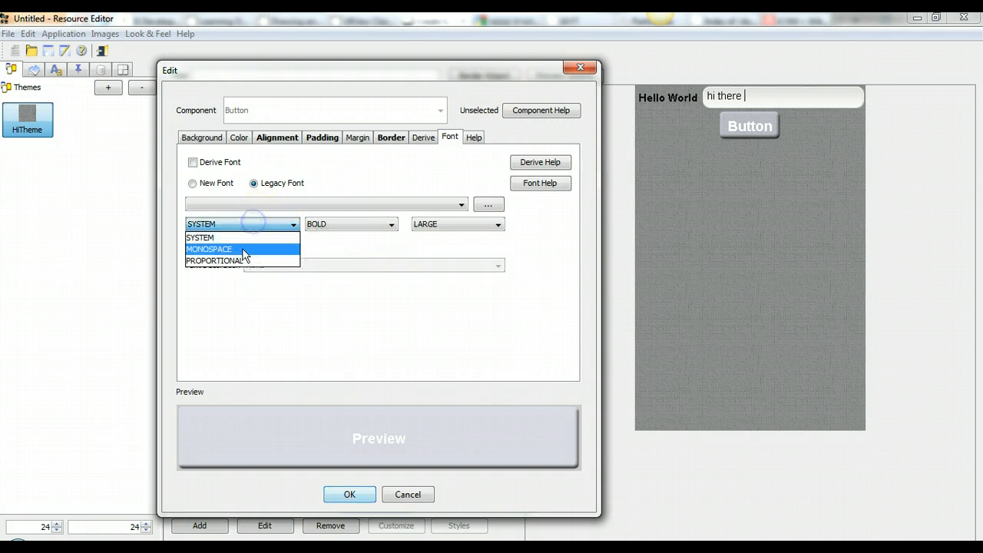
pyautogui.click(377, 187)
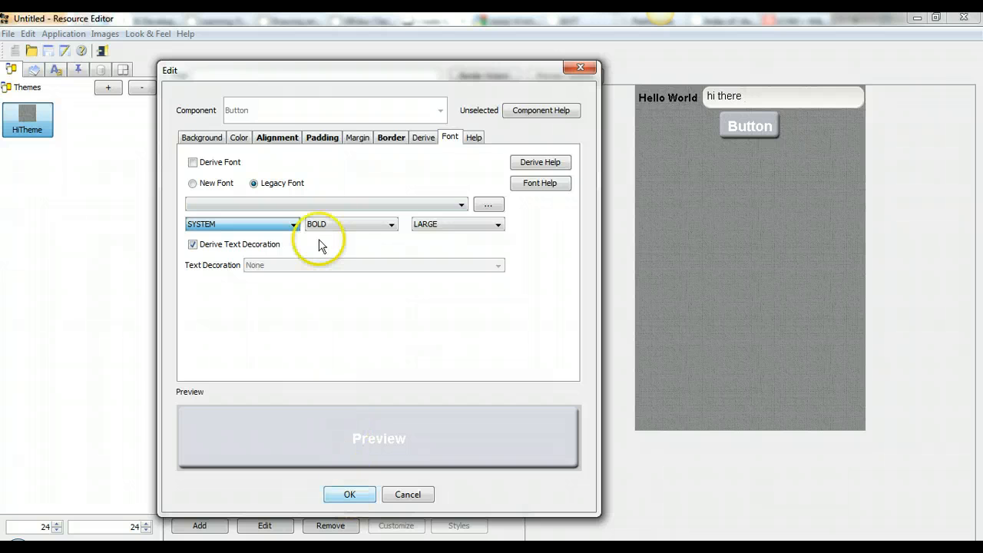
pyautogui.click(238, 138)
# Step: Override the Button's foreground with red cc0000 and apply the style changes
pyautogui.click(221, 154)
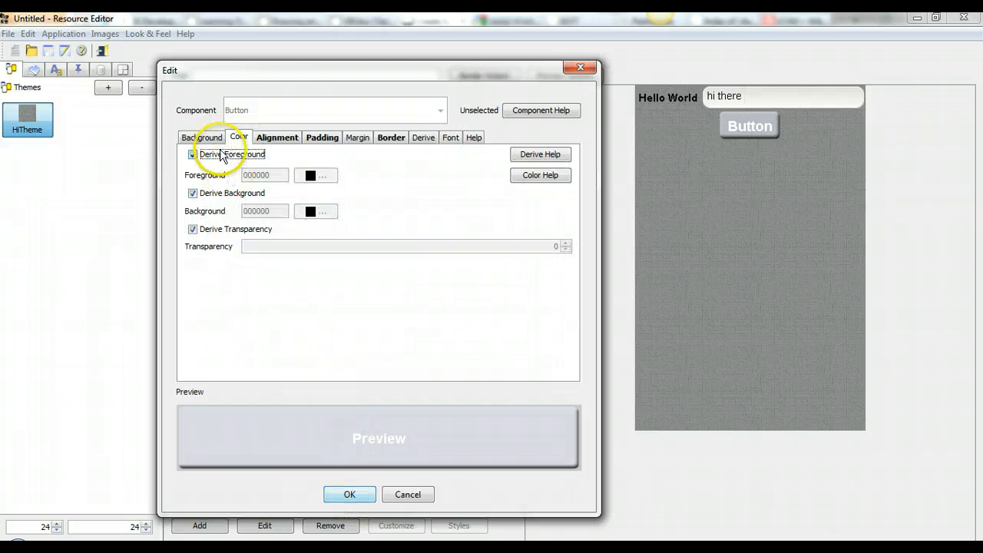
pyautogui.click(220, 155)
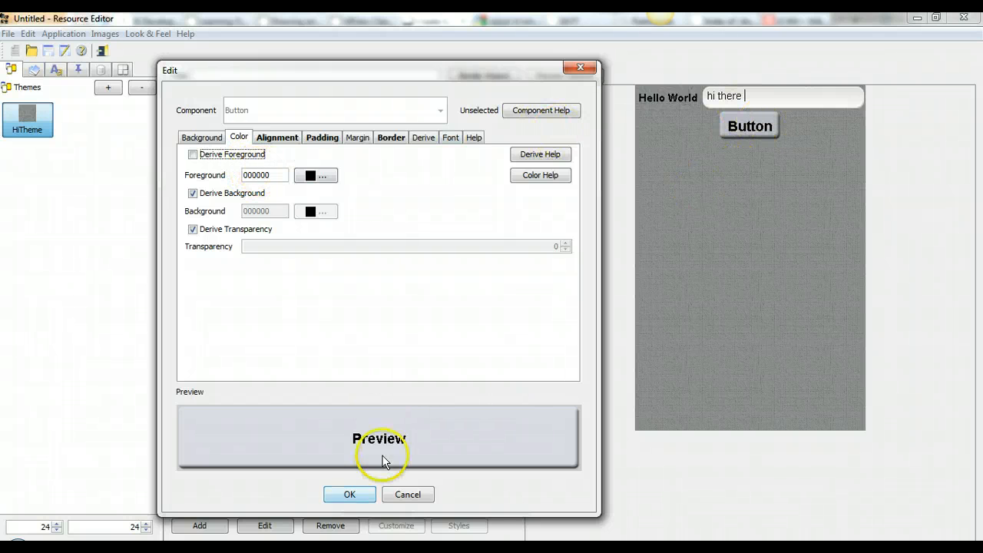
pyautogui.doubleClick(247, 175)
pyautogui.write('ff')
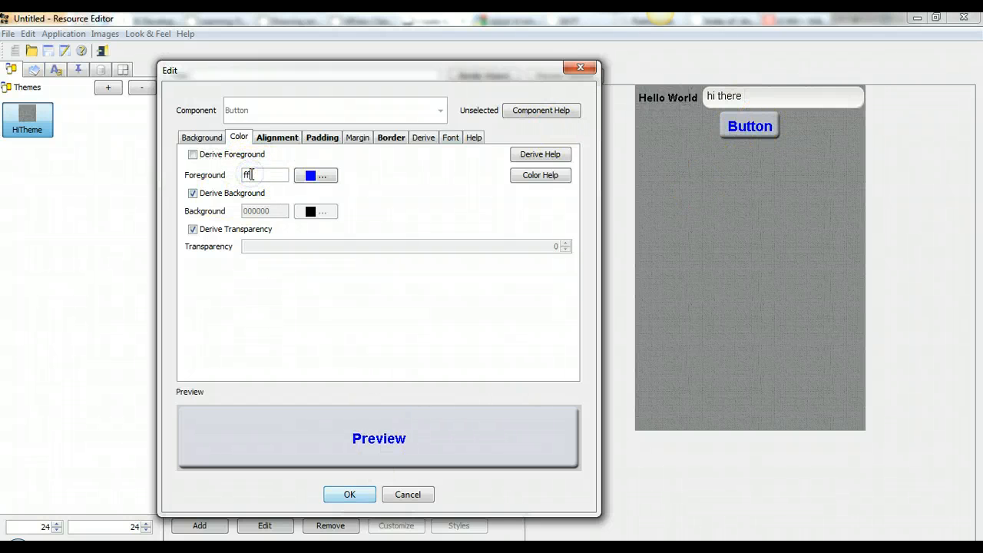
pyautogui.click(316, 175)
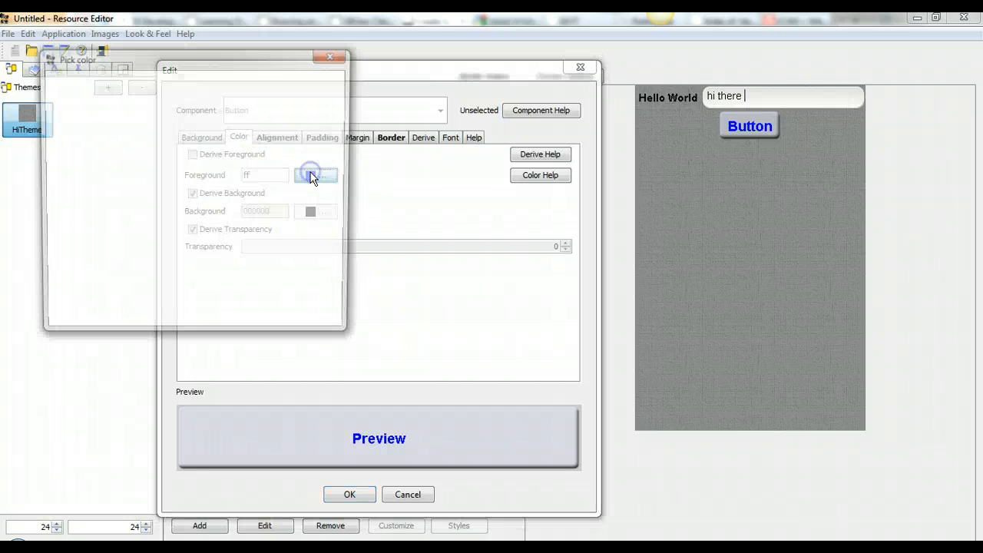
pyautogui.click(176, 179)
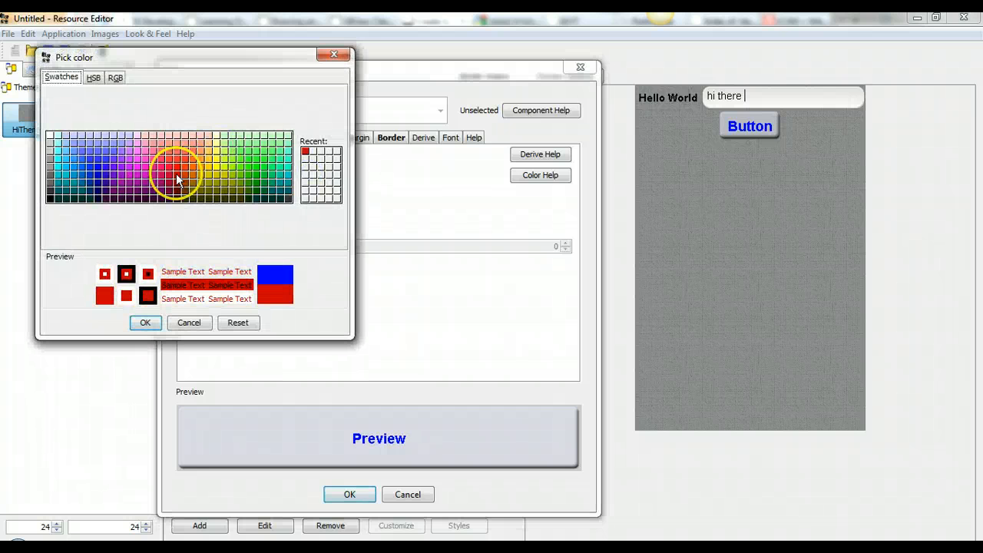
pyautogui.click(145, 322)
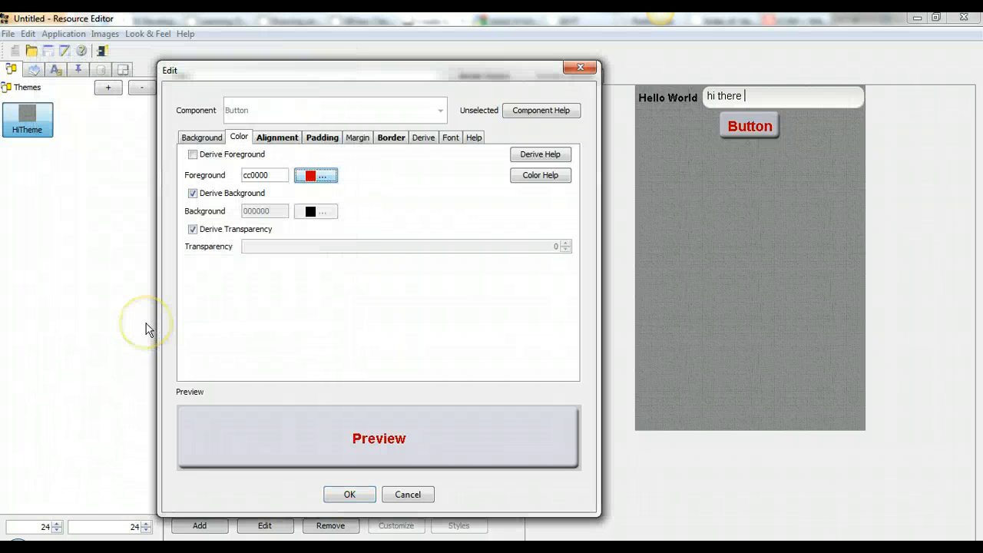
pyautogui.click(349, 494)
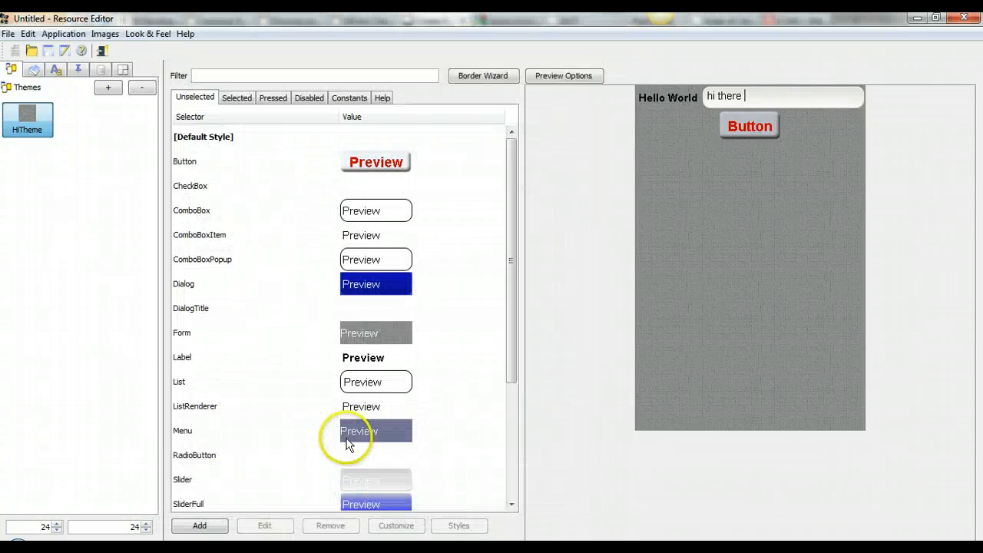
# Step: Browse HiTheme's Selected, Pressed and Disabled style lists, including TouchCommand
pyautogui.click(240, 108)
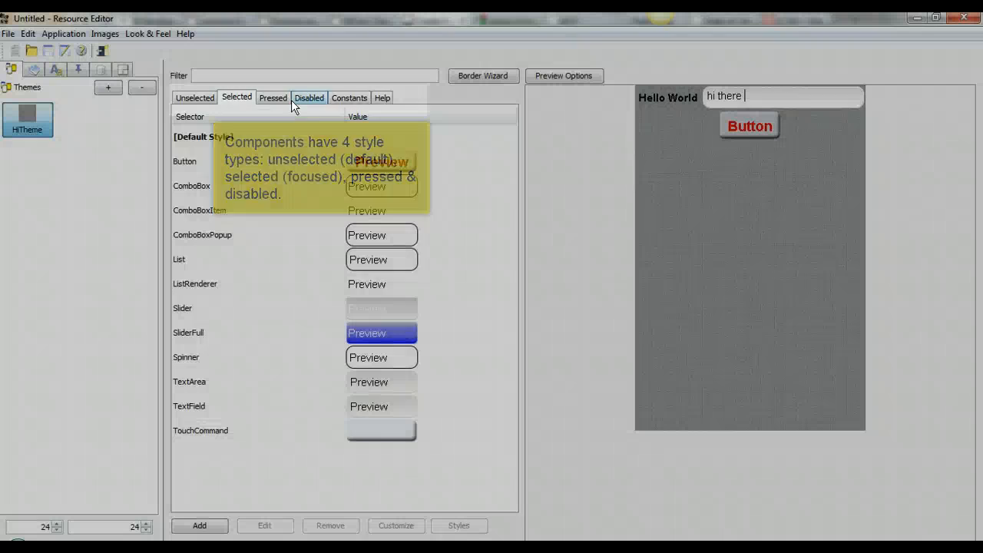
pyautogui.click(283, 99)
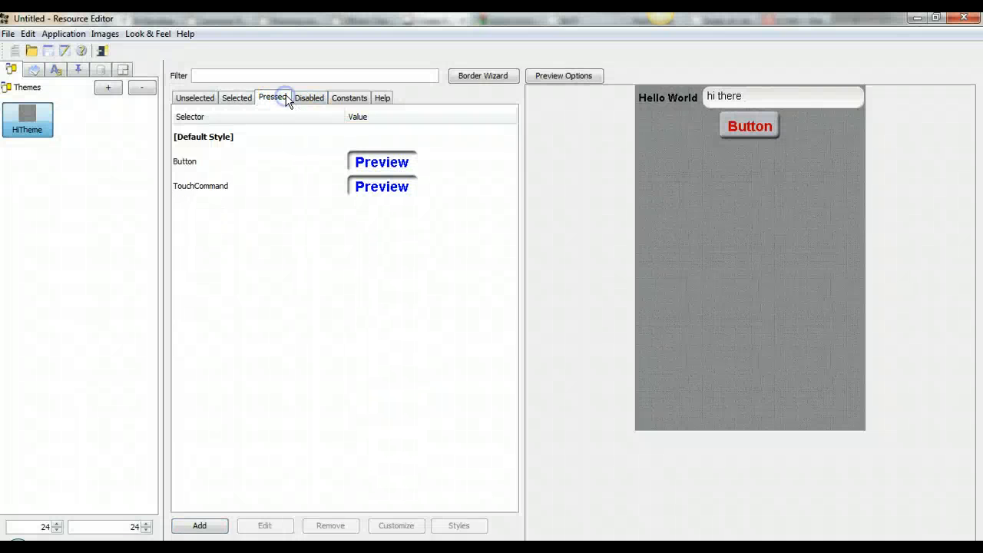
pyautogui.click(352, 183)
pyautogui.click(311, 97)
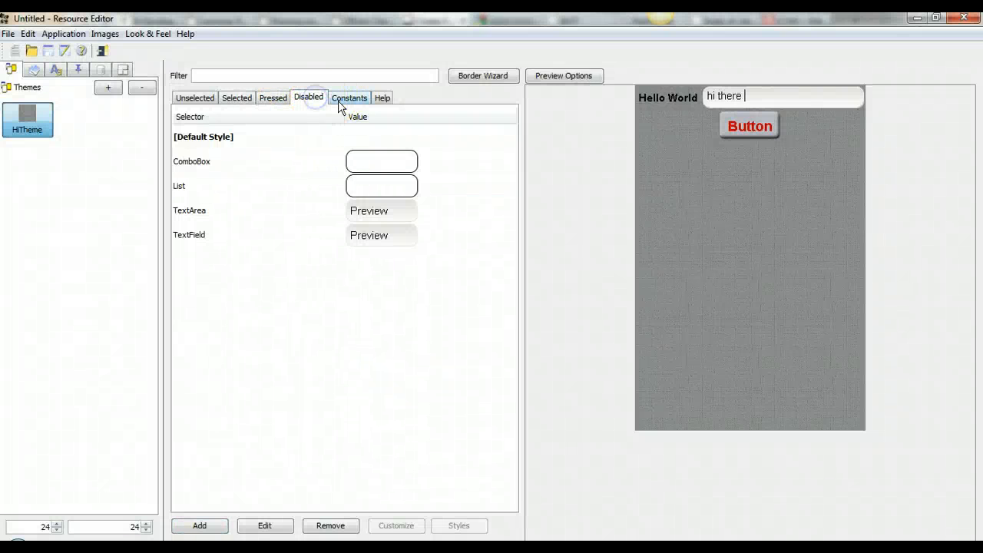
# Step: Inspect the checkBoxCheckedImage constant, then show the theme editor's Help text
pyautogui.click(339, 100)
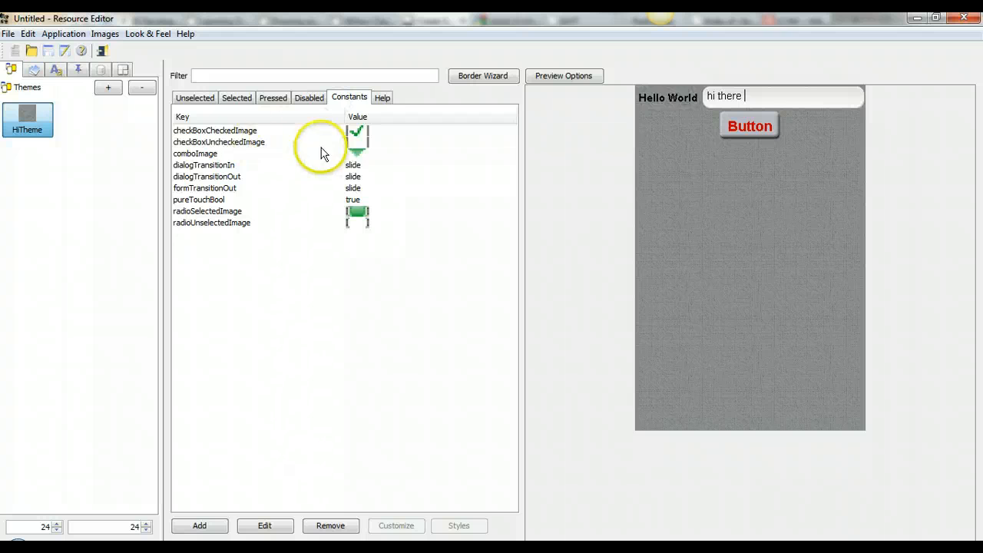
pyautogui.click(365, 134)
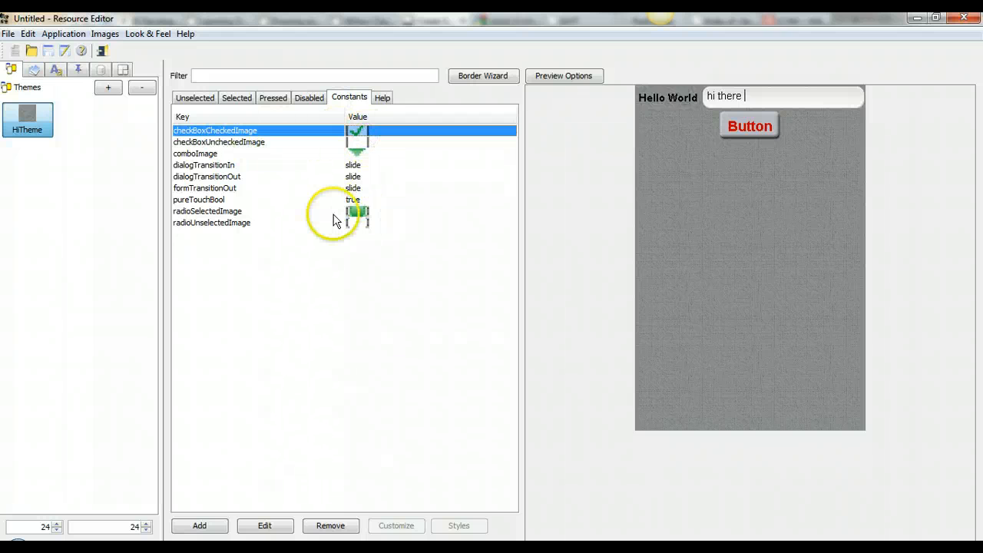
pyautogui.click(382, 97)
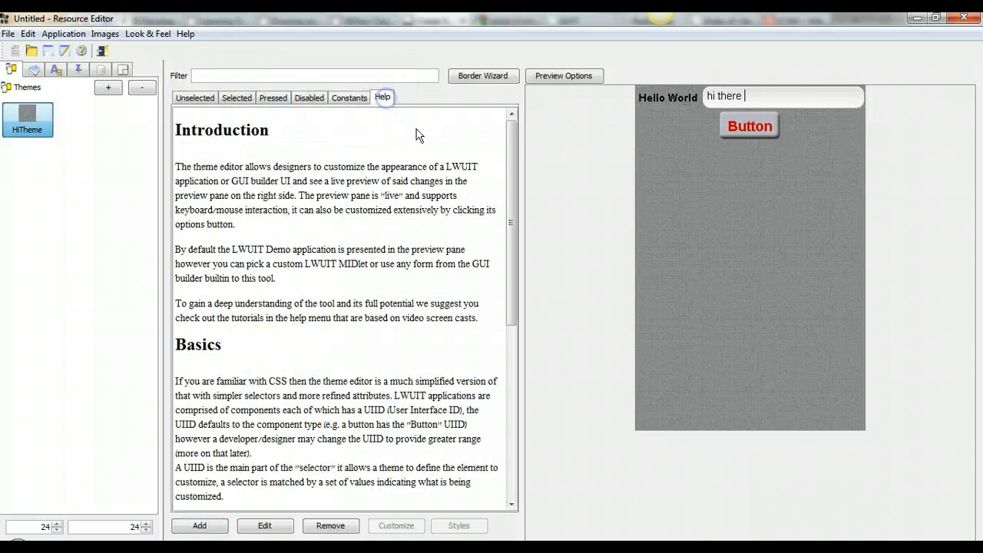
pyautogui.moveTo(509, 136); pyautogui.dragTo(483, 136)
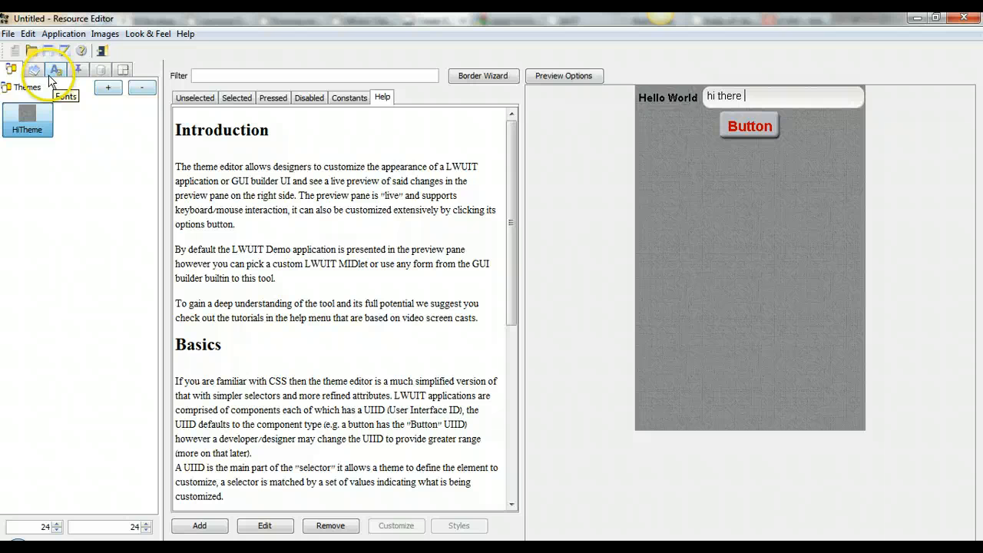
# Step: Add a new localization bundle and keep its default name, Localization (L10N) 1
pyautogui.click(81, 71)
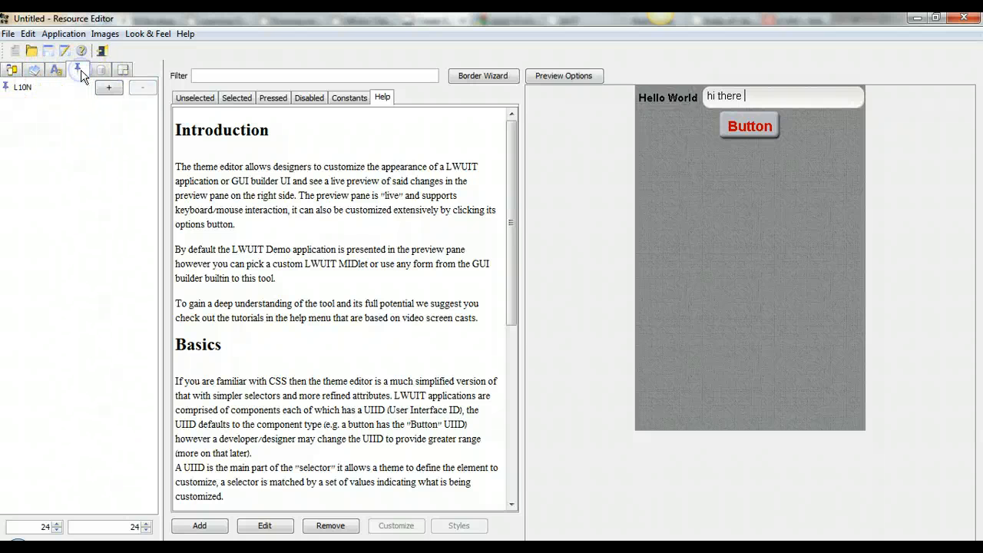
pyautogui.click(116, 88)
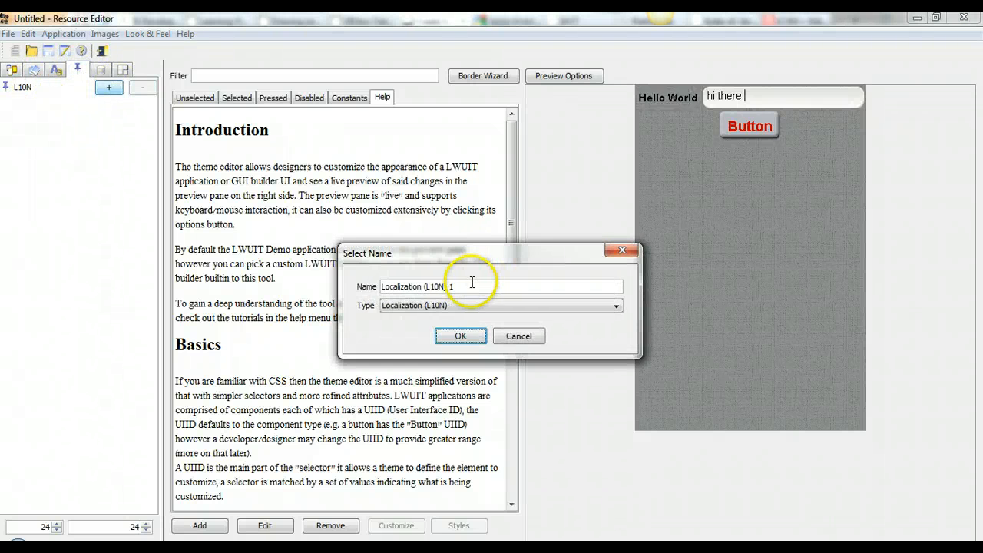
pyautogui.click(453, 335)
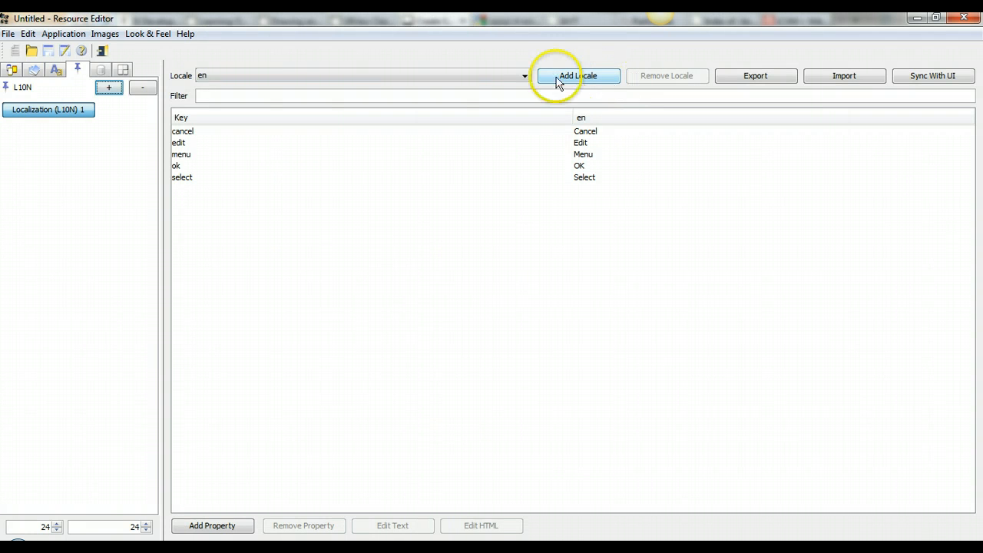
# Step: Add an iw locale to the bundle alongside en
pyautogui.click(599, 78)
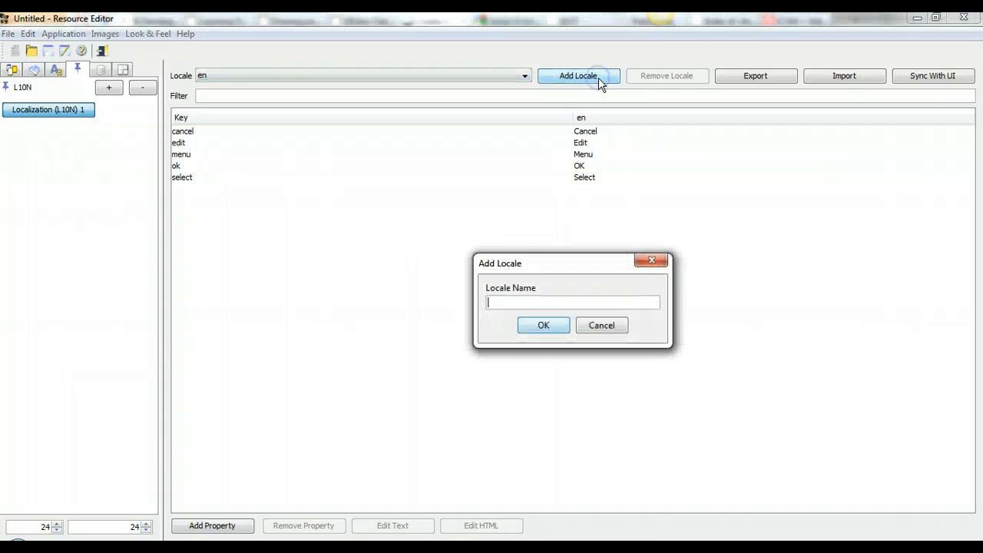
pyautogui.write('iw')
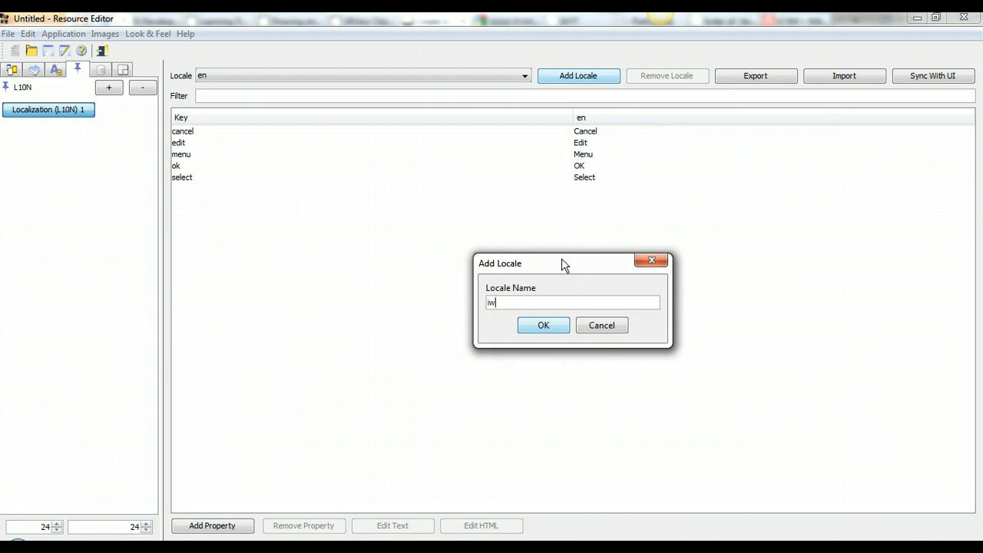
pyautogui.click(552, 322)
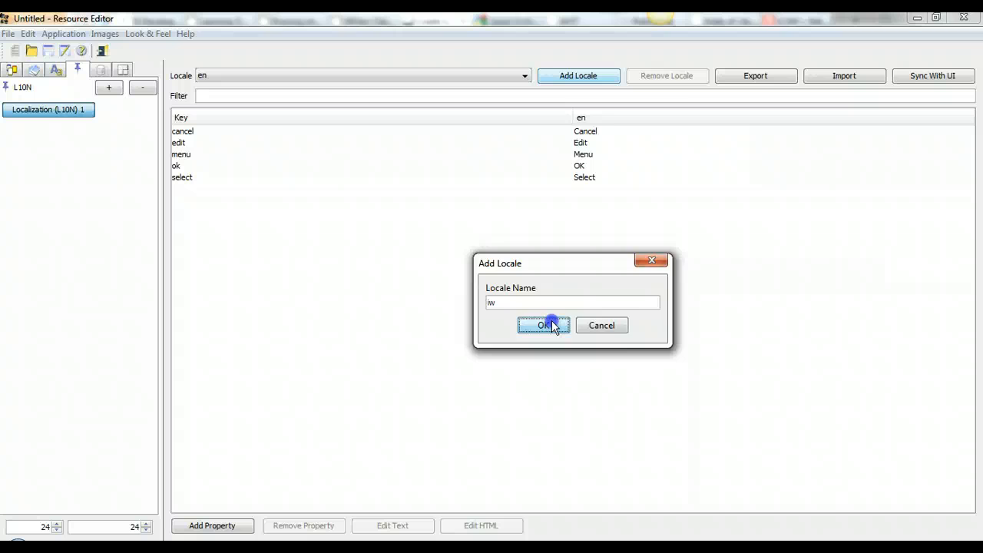
pyautogui.click(552, 320)
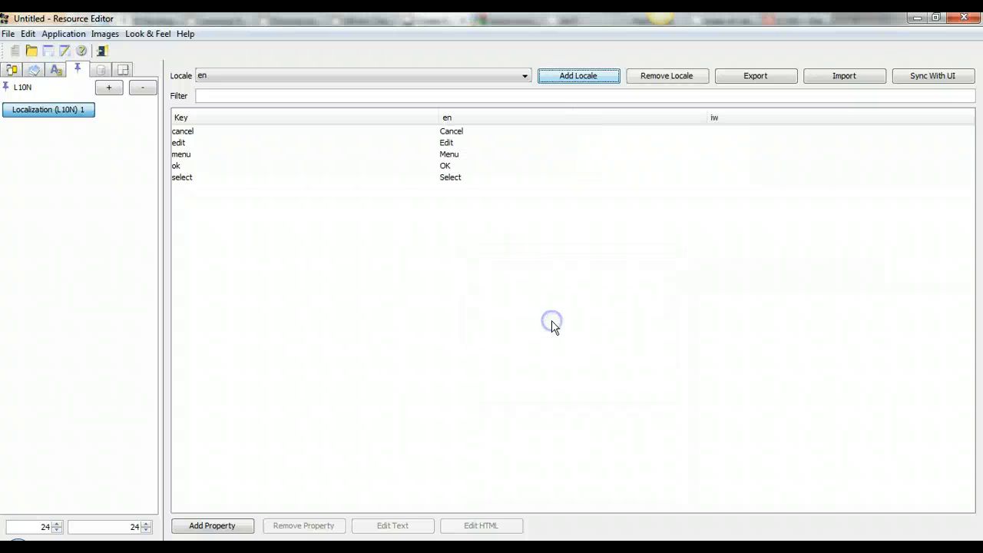
pyautogui.click(243, 522)
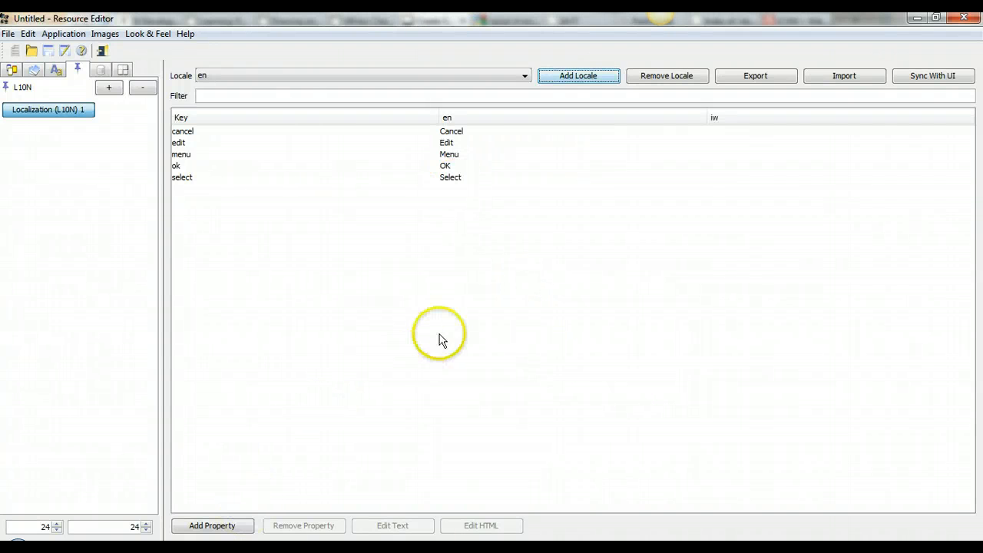
# Step: Open GUI 1 in the form builder
pyautogui.click(122, 69)
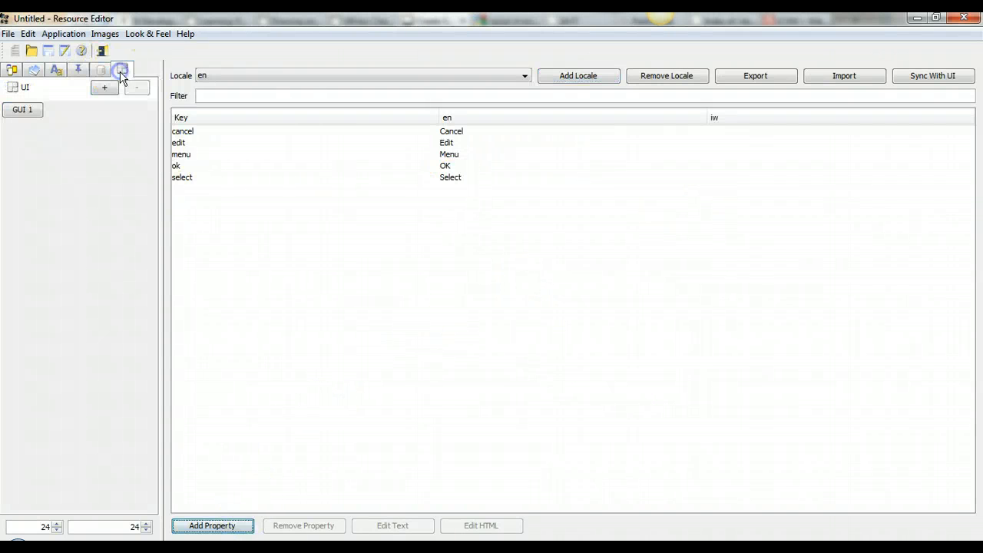
pyautogui.click(16, 112)
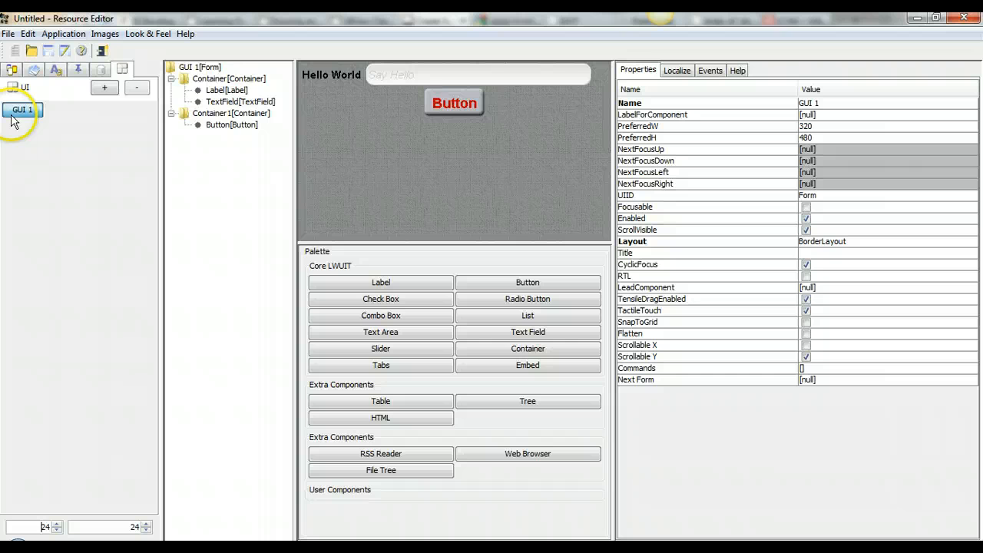
# Step: Select the Hello World label and set its en translation to 'Hello World'
pyautogui.click(346, 75)
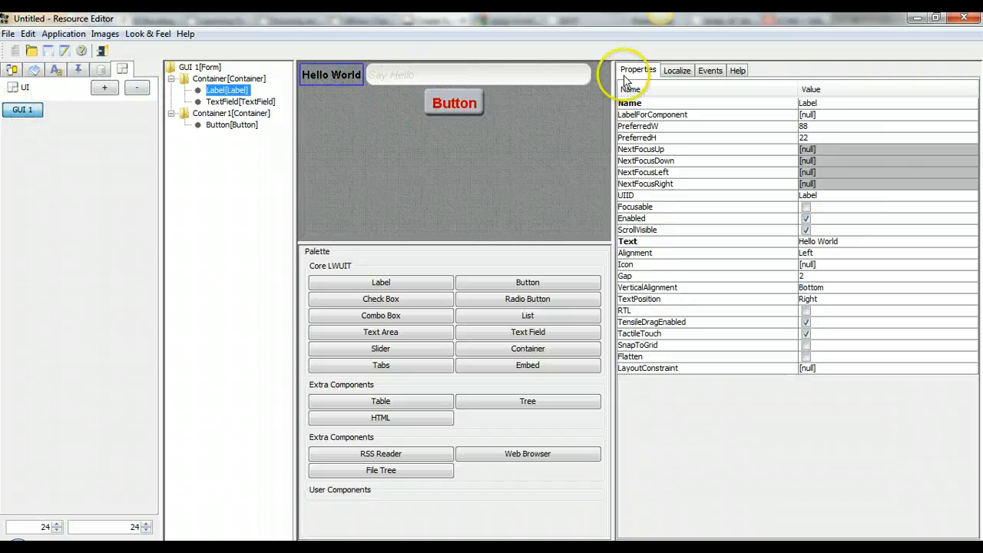
pyautogui.click(678, 70)
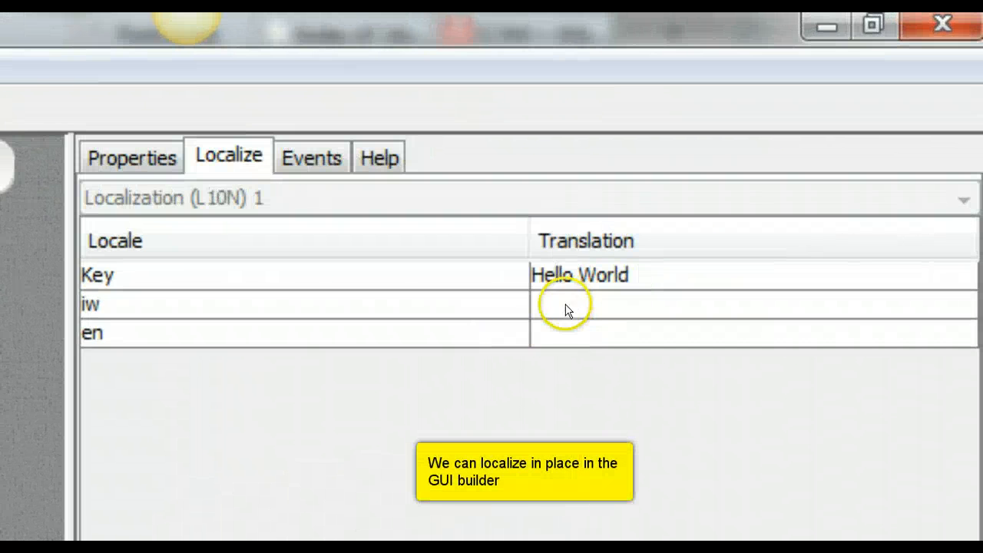
pyautogui.click(812, 138)
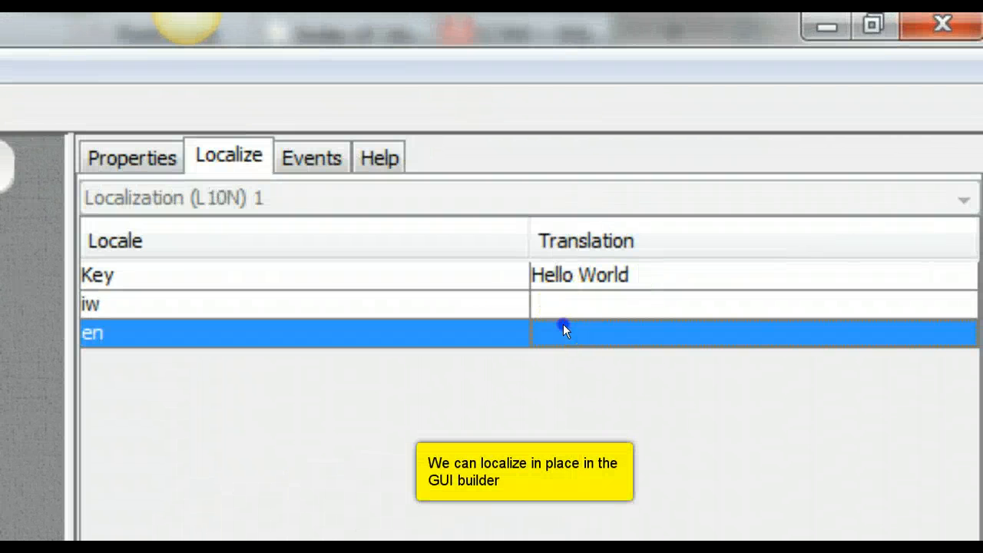
pyautogui.doubleClick(562, 326)
pyautogui.write('Hello ')
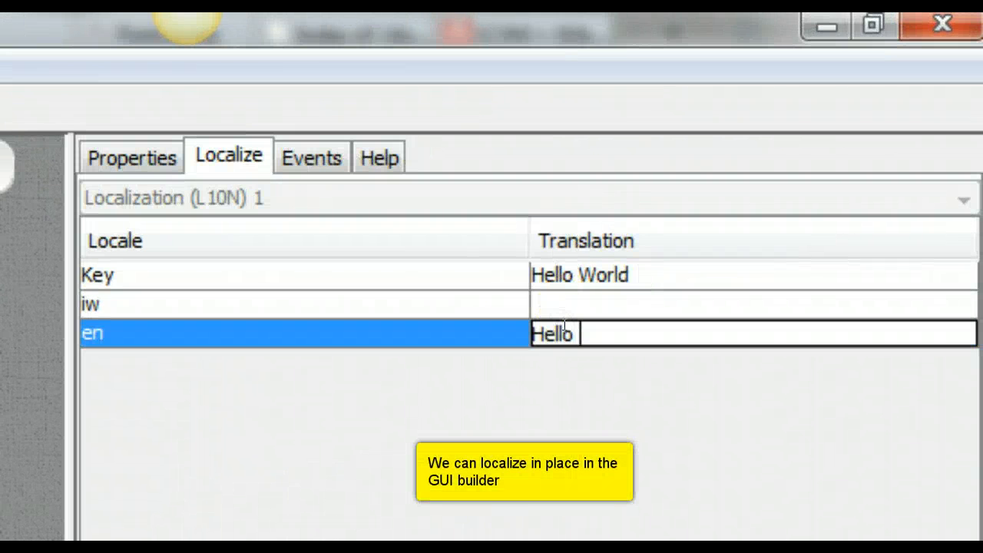
pyautogui.write('World')
pyautogui.press('Return')
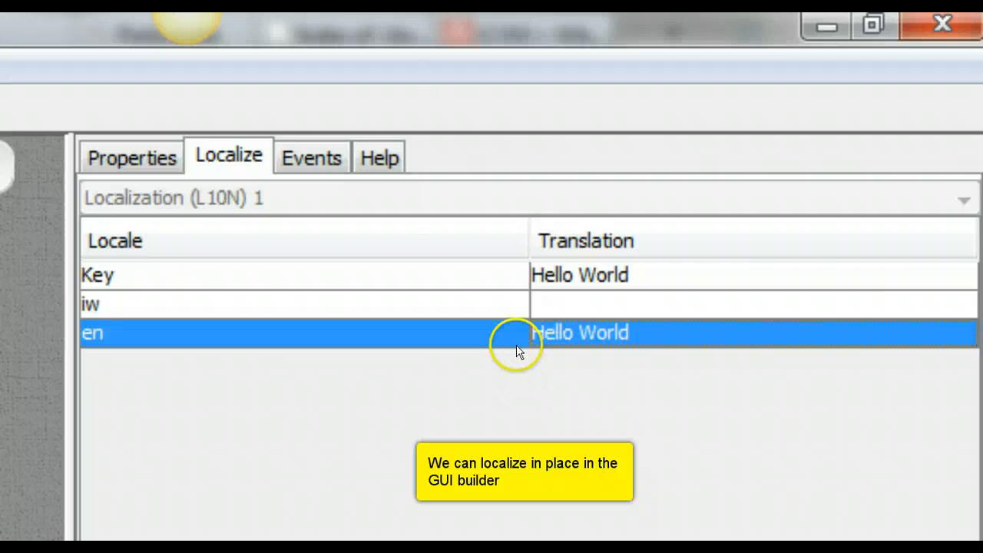
# Step: Set the label's Hebrew iw translation to 'שלום עולם'
pyautogui.doubleClick(561, 308)
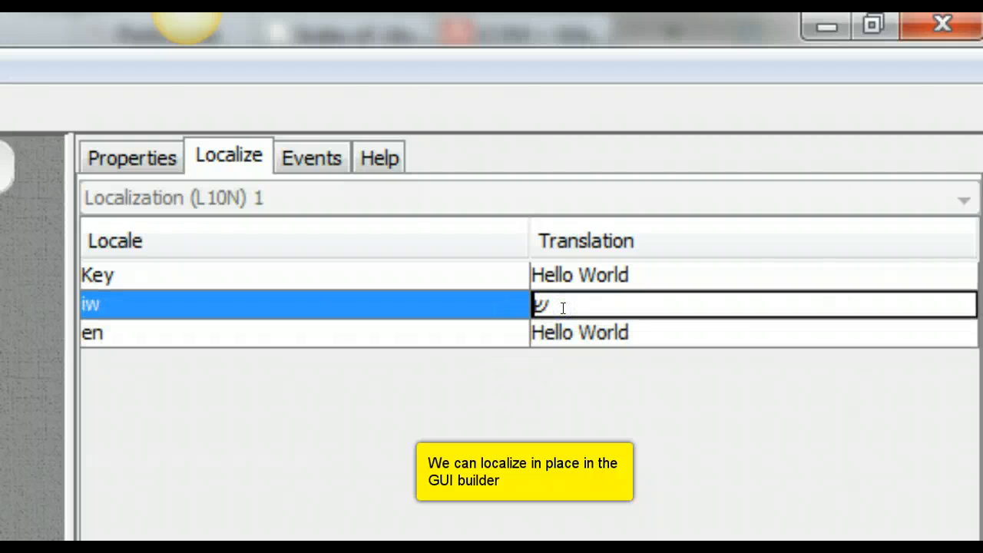
pyautogui.write('שלום')
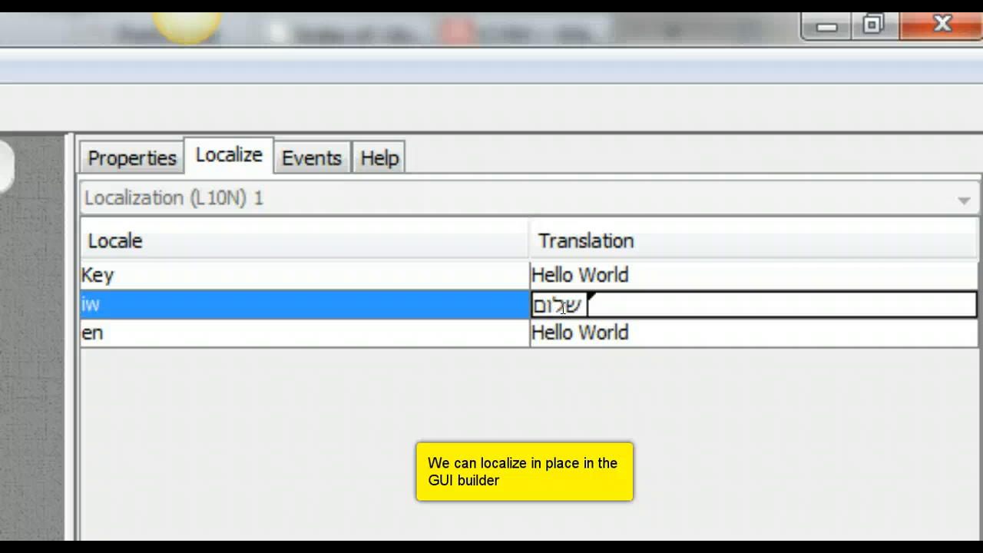
pyautogui.write(' עול')
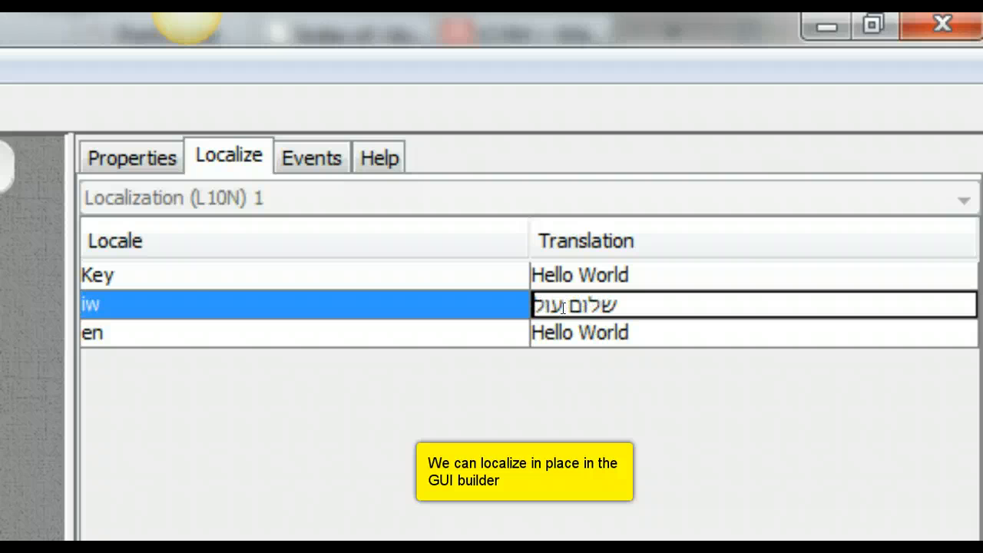
pyautogui.write('ם')
pyautogui.press('Return')
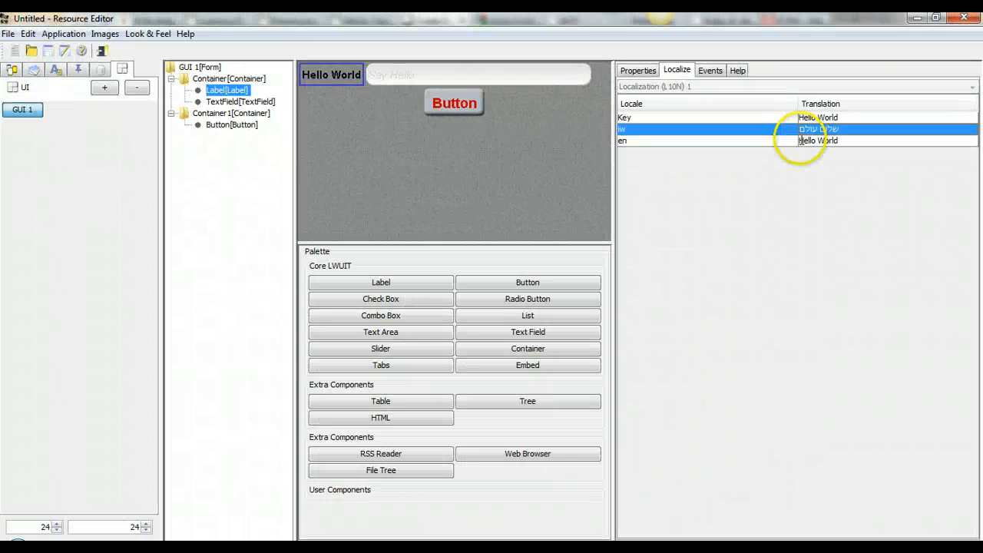
pyautogui.click(464, 103)
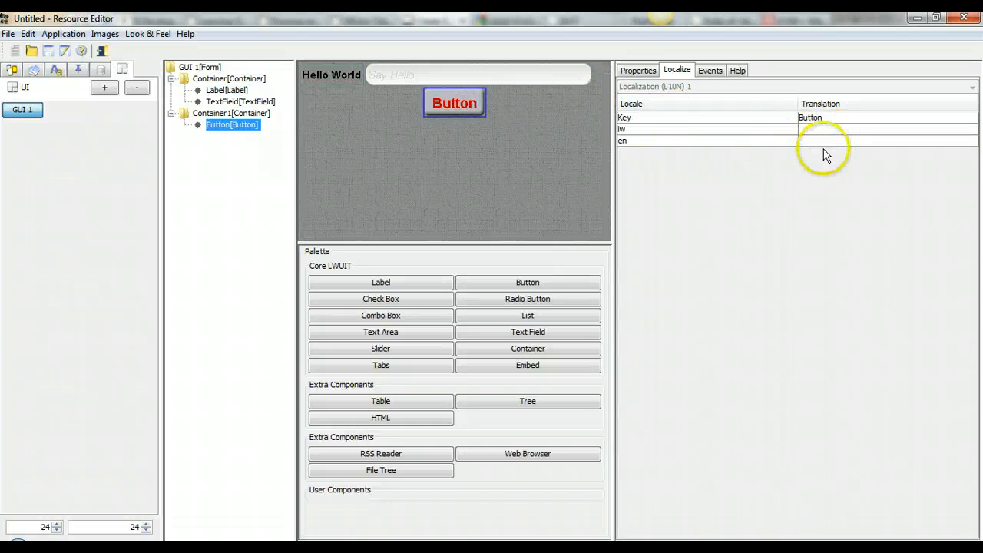
# Step: Open Localization (L10N) 1 and add a new key named Button
pyautogui.click(80, 70)
pyautogui.click(86, 112)
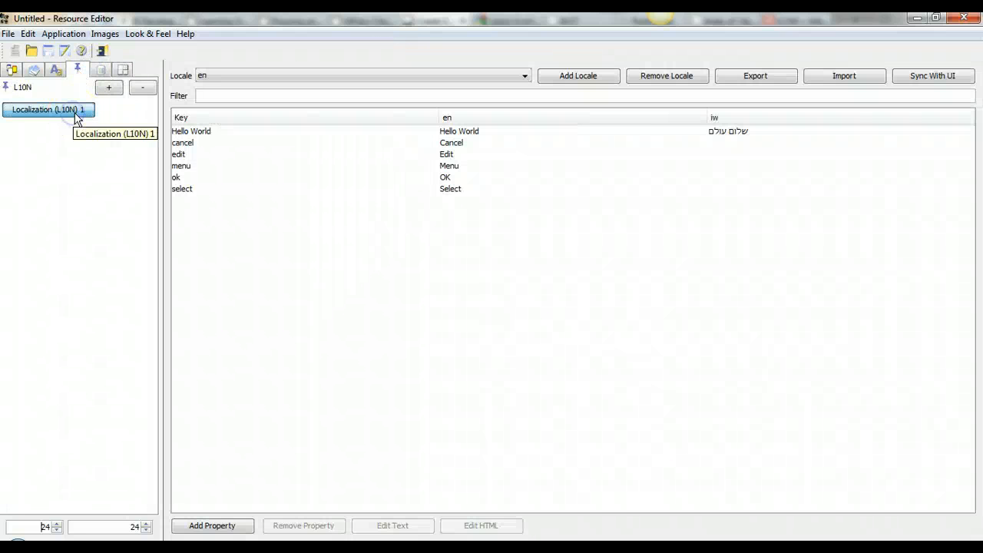
pyautogui.click(215, 526)
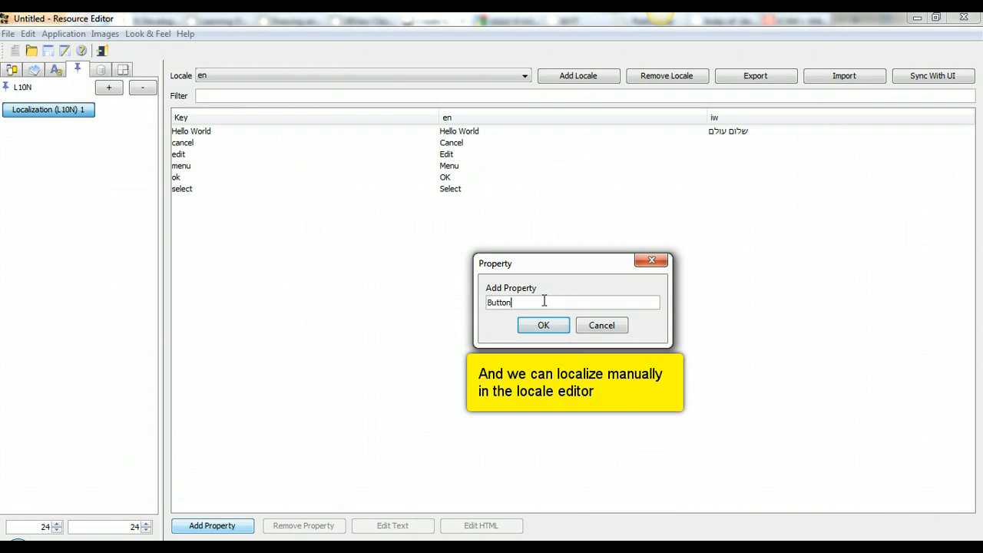
pyautogui.press('Return')
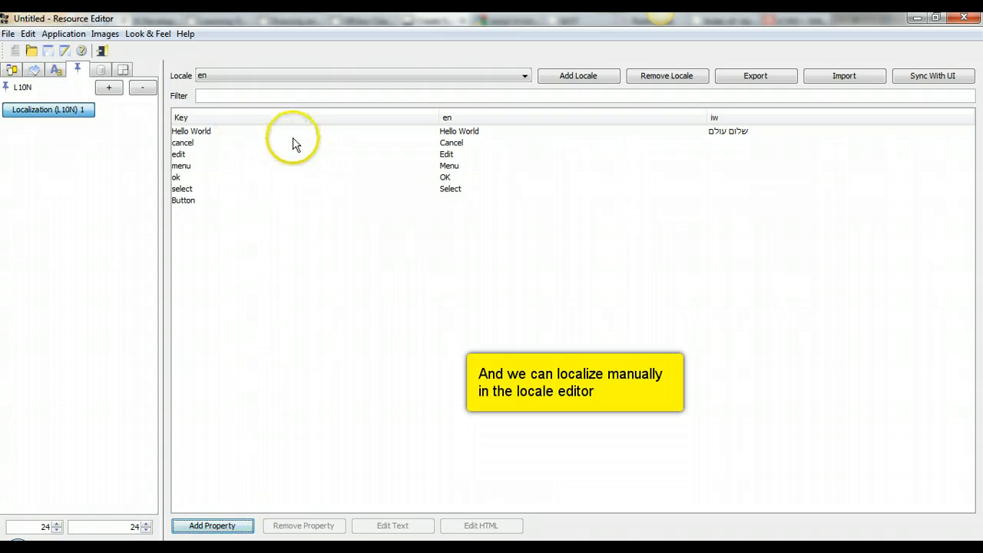
# Step: Give the Button key the en value 'Button' and the iw value 'כפתור'
pyautogui.click(188, 199)
pyautogui.doubleClick(491, 201)
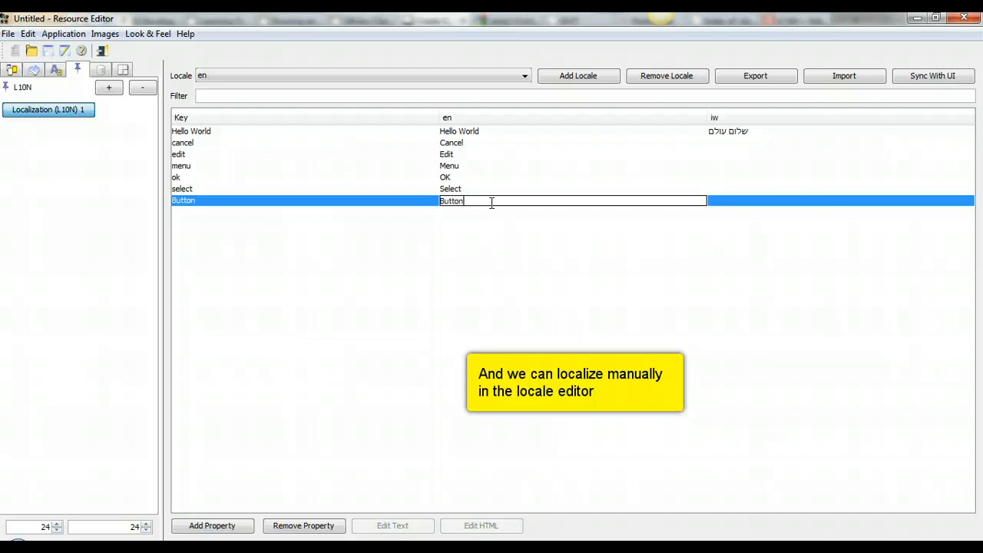
pyautogui.press('Return')
pyautogui.doubleClick(742, 201)
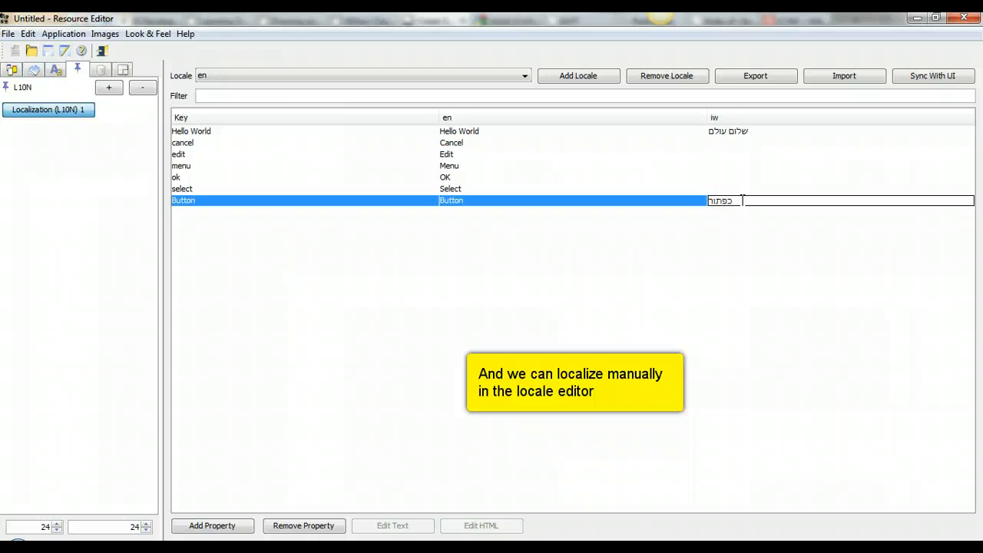
pyautogui.write('כפתור')
pyautogui.press('Return')
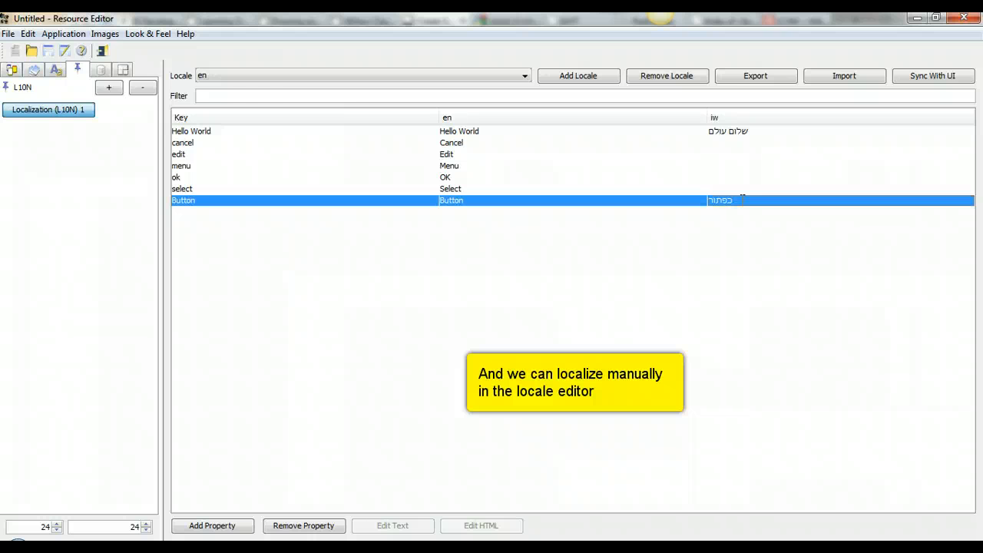
# Step: Preview HiTheme with the 'Localization (L10N) 1 - iw' locale
pyautogui.click(12, 77)
pyautogui.click(27, 116)
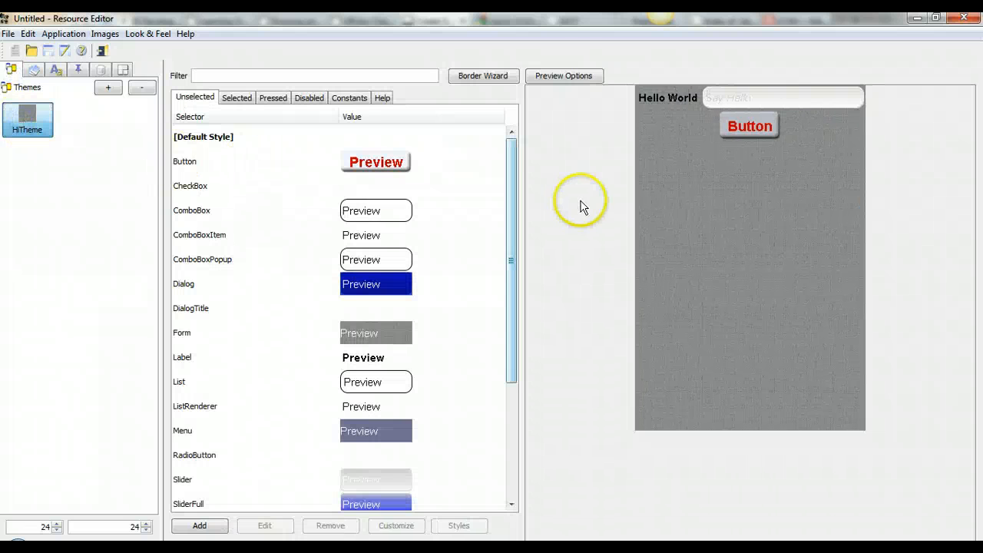
pyautogui.click(574, 75)
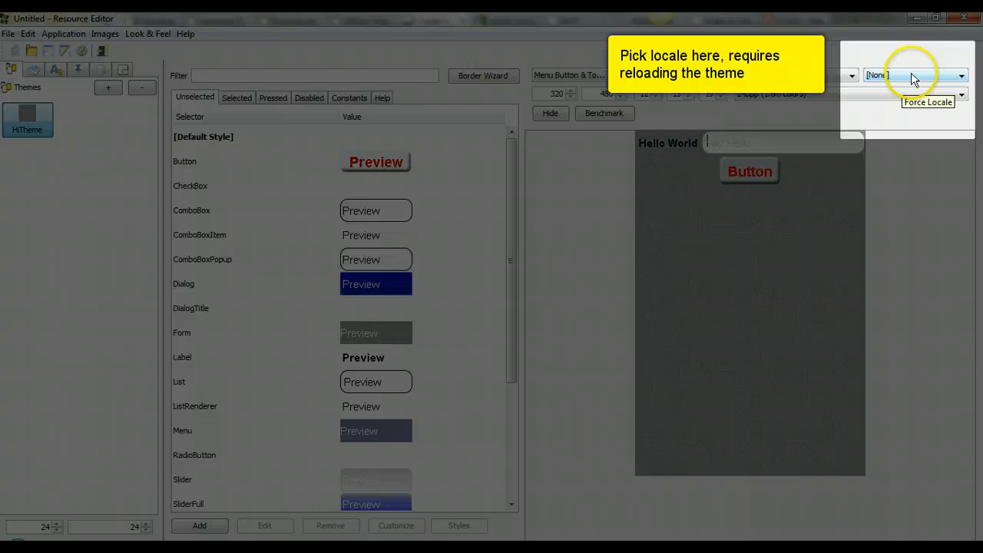
pyautogui.click(910, 75)
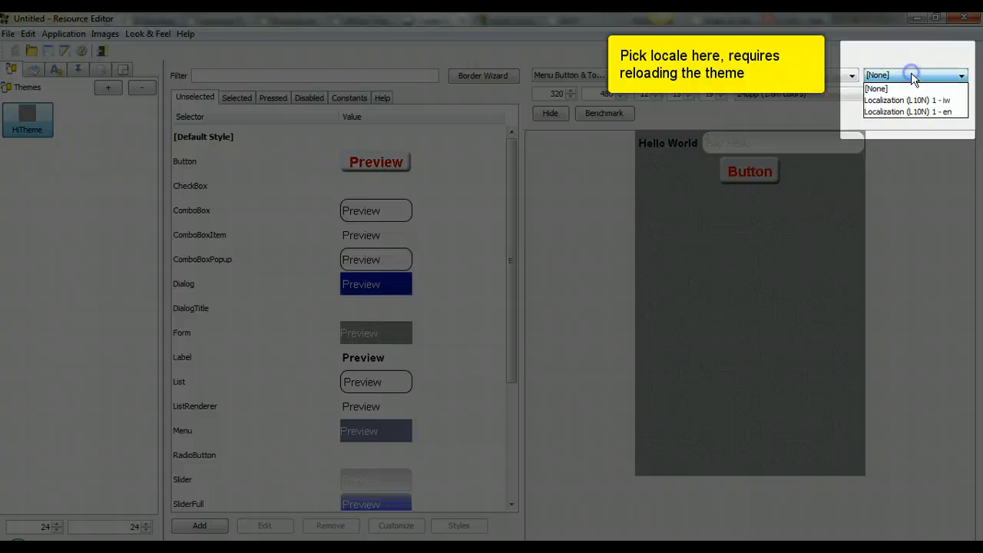
pyautogui.click(921, 107)
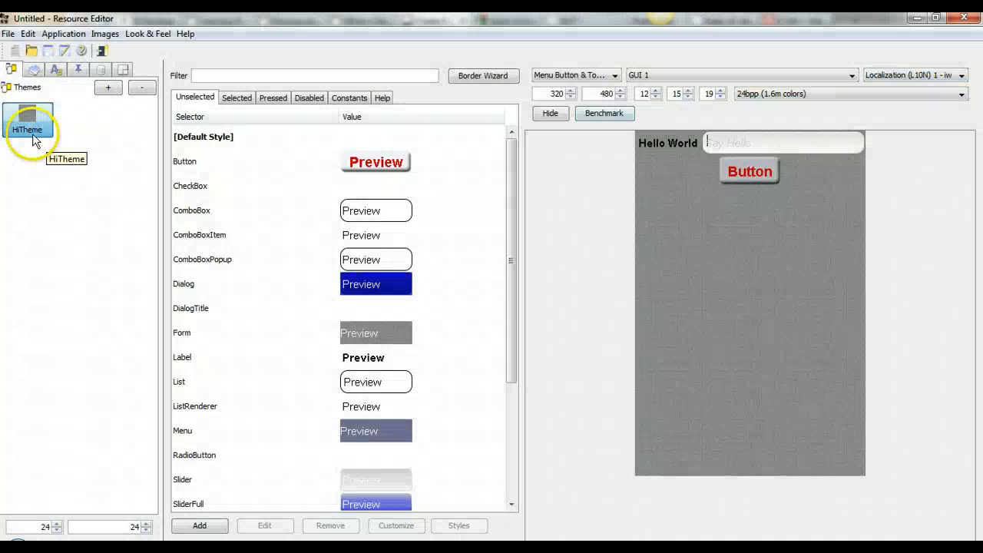
pyautogui.click(32, 134)
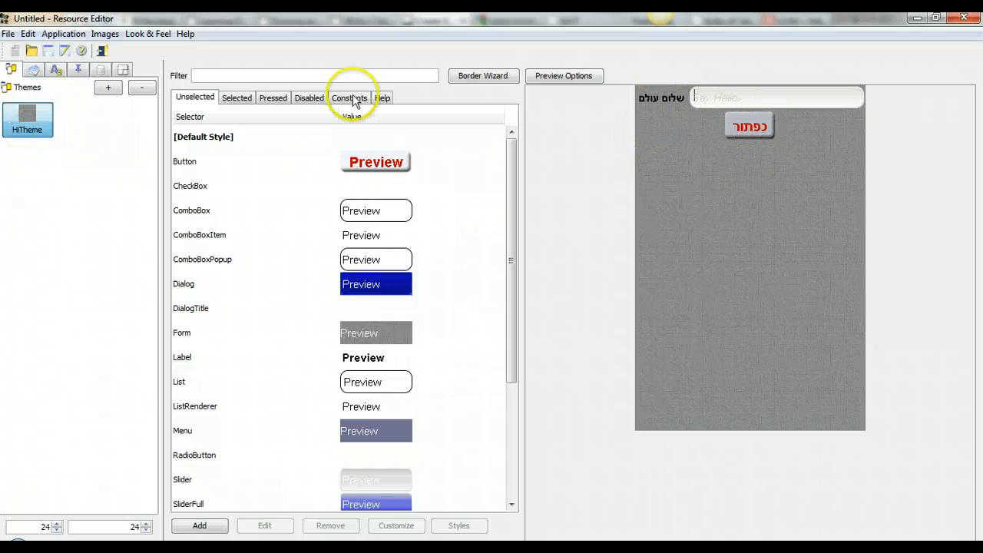
pyautogui.click(99, 72)
pyautogui.click(78, 69)
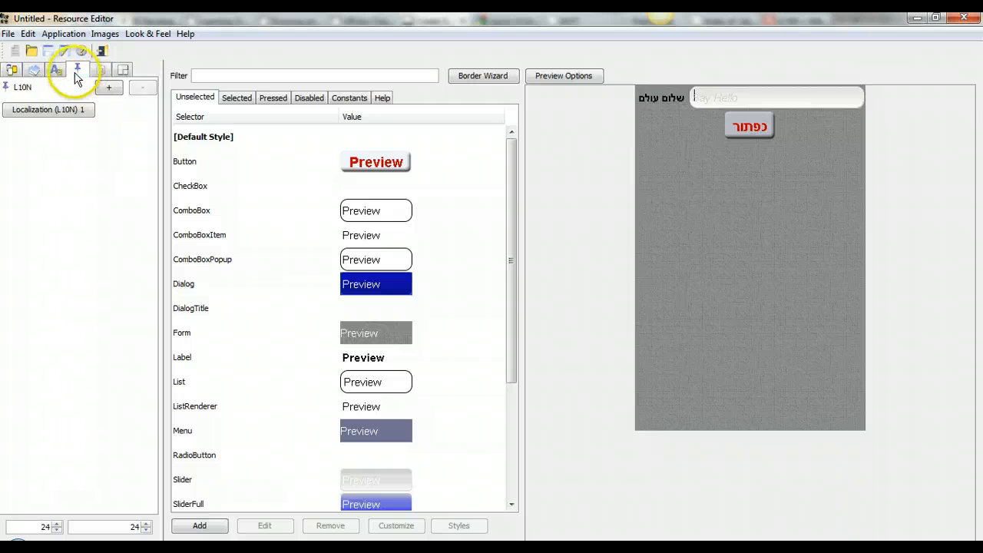
pyautogui.click(62, 112)
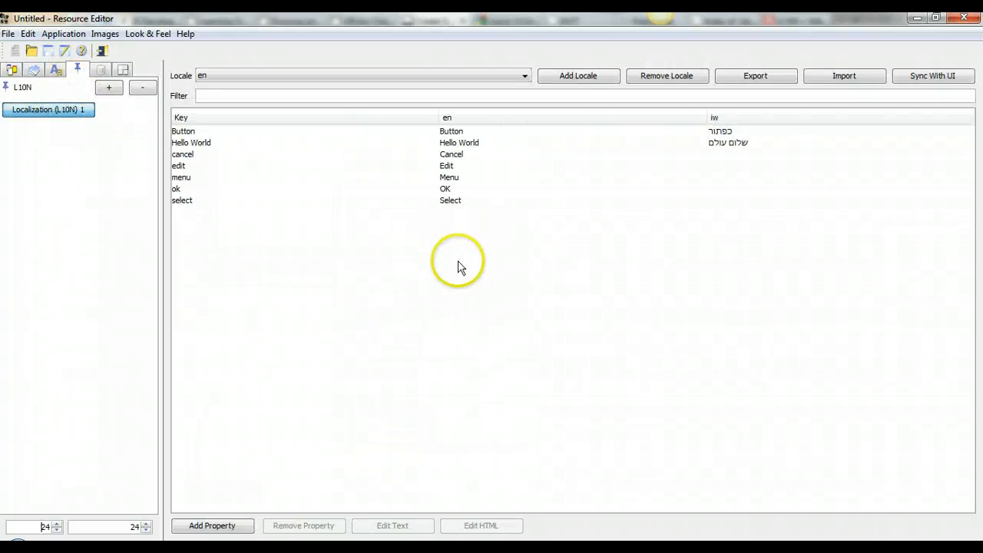
pyautogui.click(237, 527)
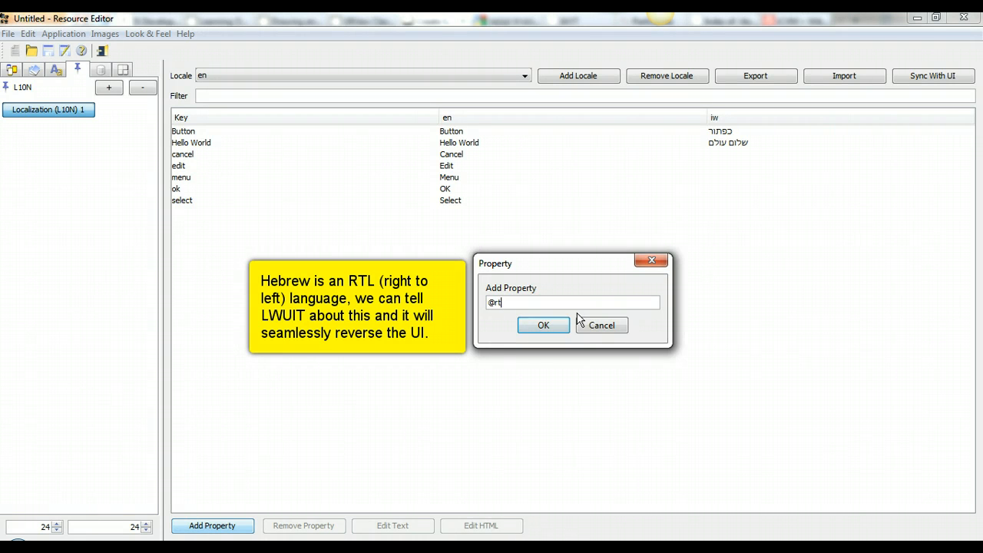
pyautogui.click(542, 324)
pyautogui.doubleClick(444, 212)
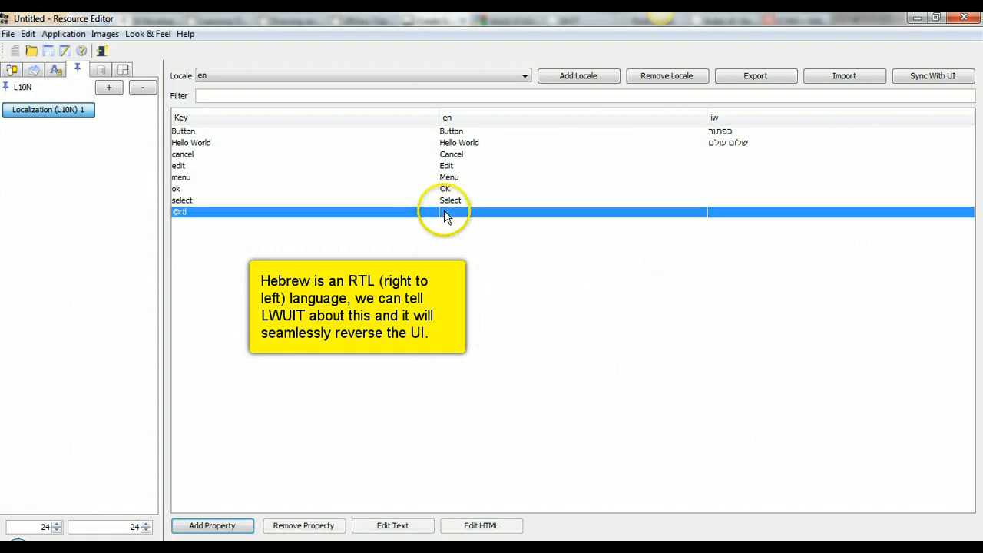
pyautogui.write('false')
pyautogui.press('Return')
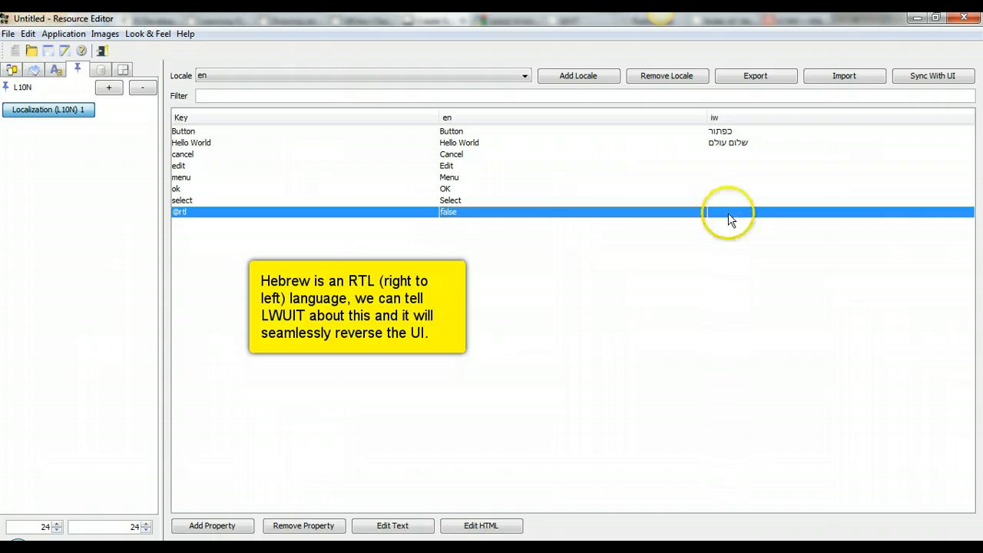
pyautogui.doubleClick(759, 209)
pyautogui.write('true')
pyautogui.press('Return')
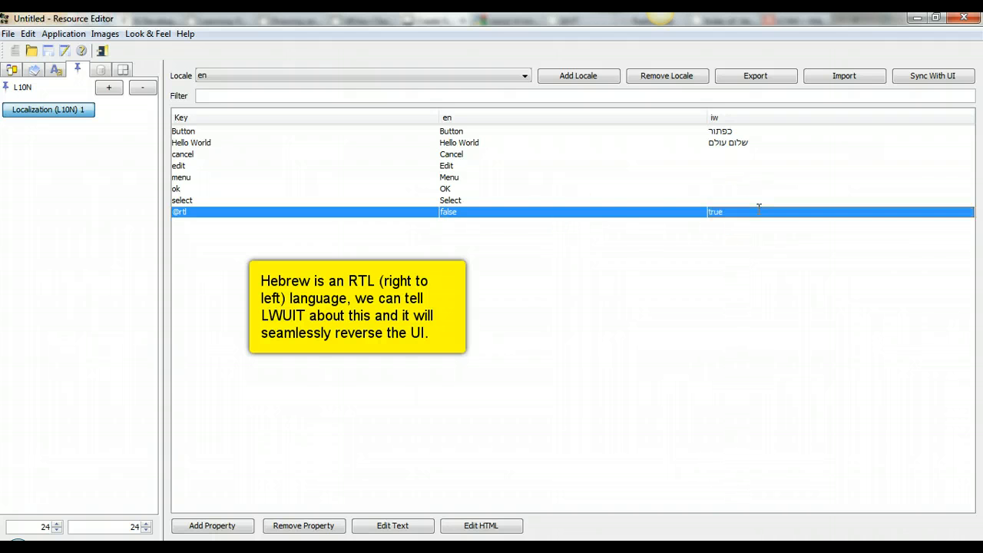
pyautogui.click(12, 71)
pyautogui.click(27, 120)
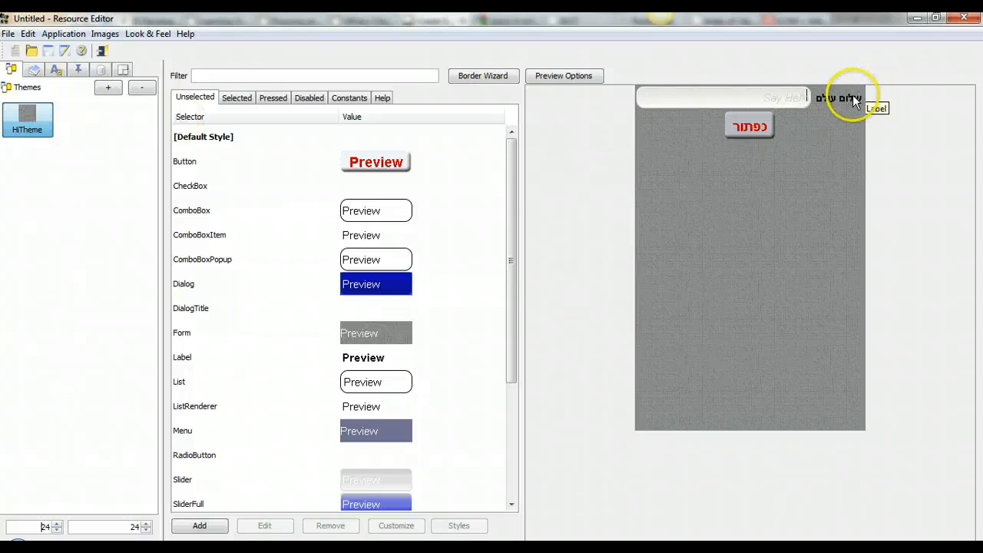
# Step: Switch HiTheme's preview locale to 'Localization (L10N) 1 - en'
pyautogui.click(581, 75)
pyautogui.click(891, 75)
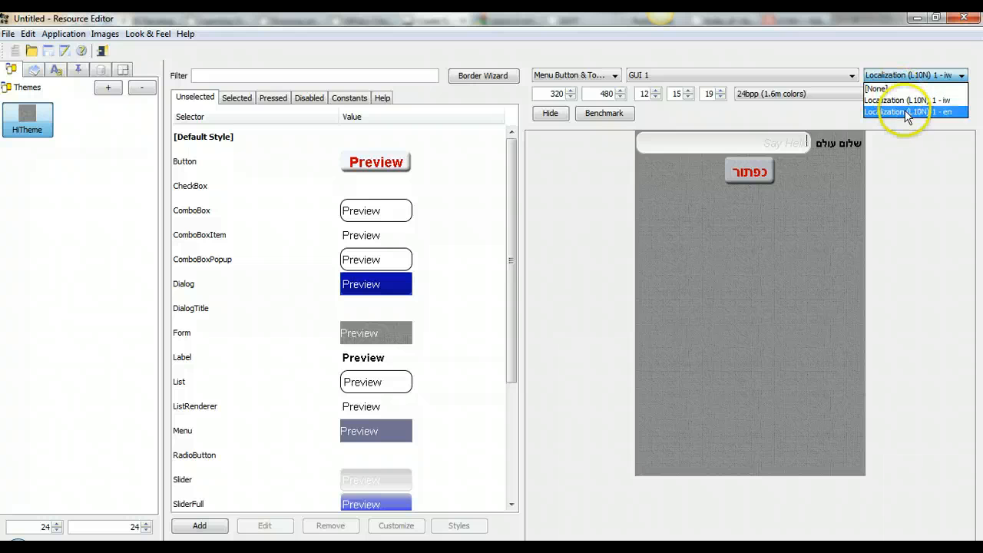
pyautogui.click(902, 112)
pyautogui.click(20, 139)
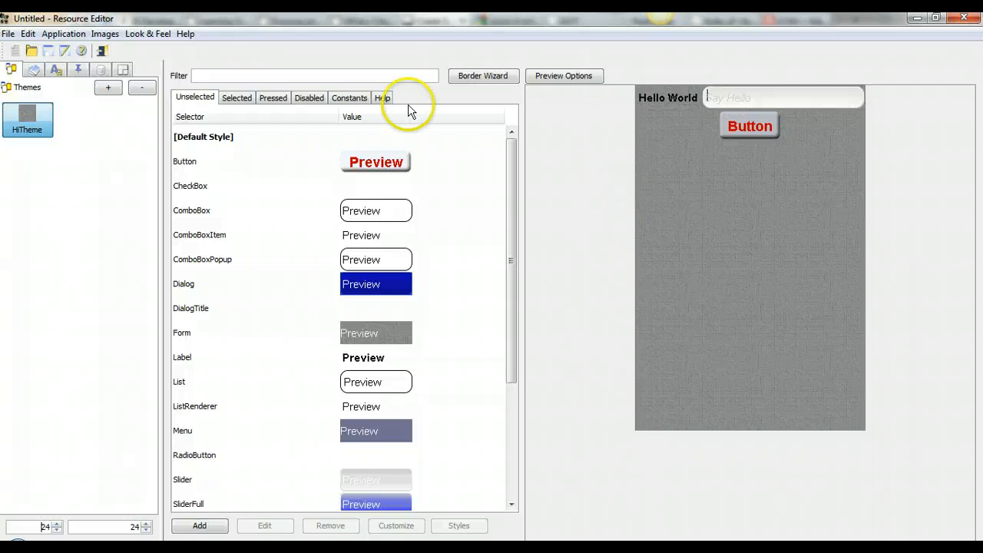
pyautogui.click(122, 70)
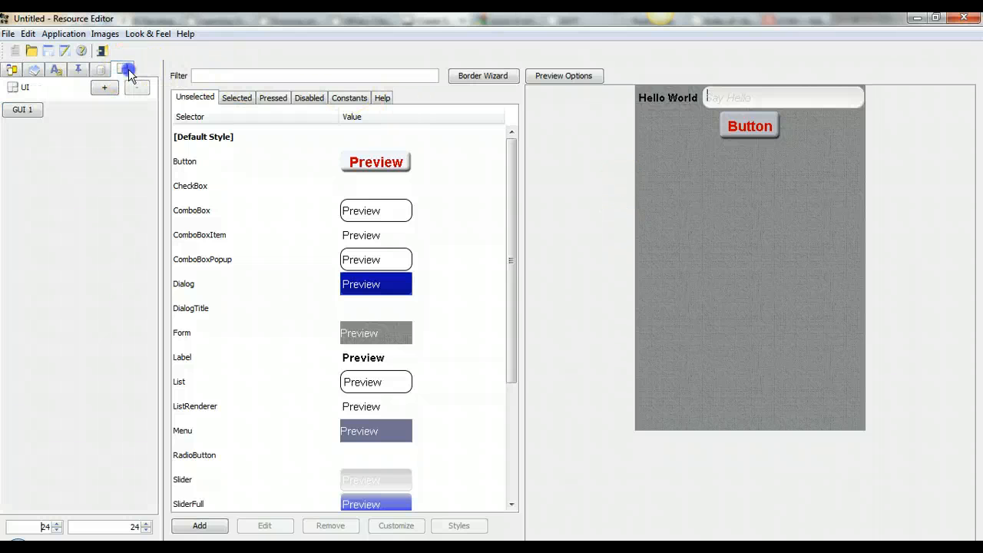
# Step: Create a new UI named DialogForm using the BlankDialog template
pyautogui.click(40, 111)
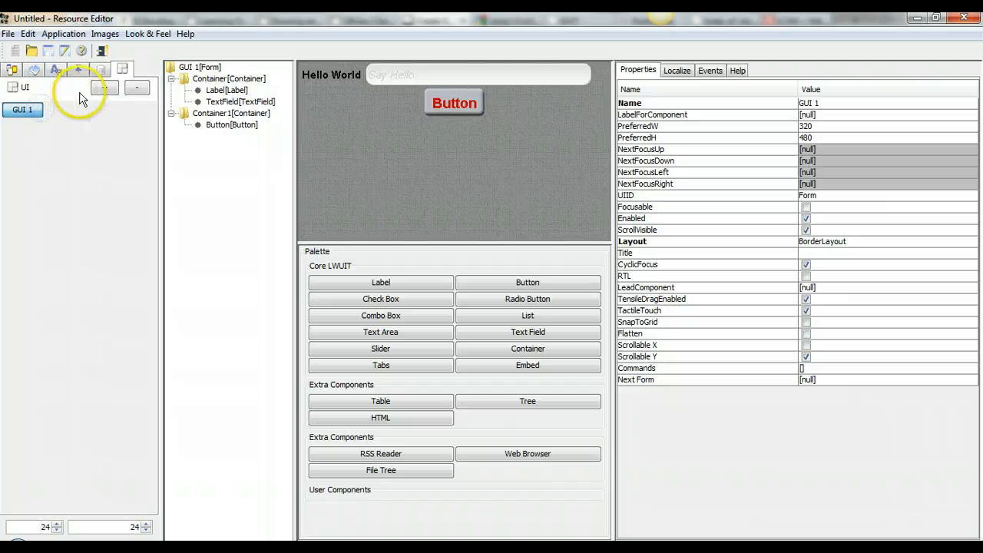
pyautogui.click(105, 88)
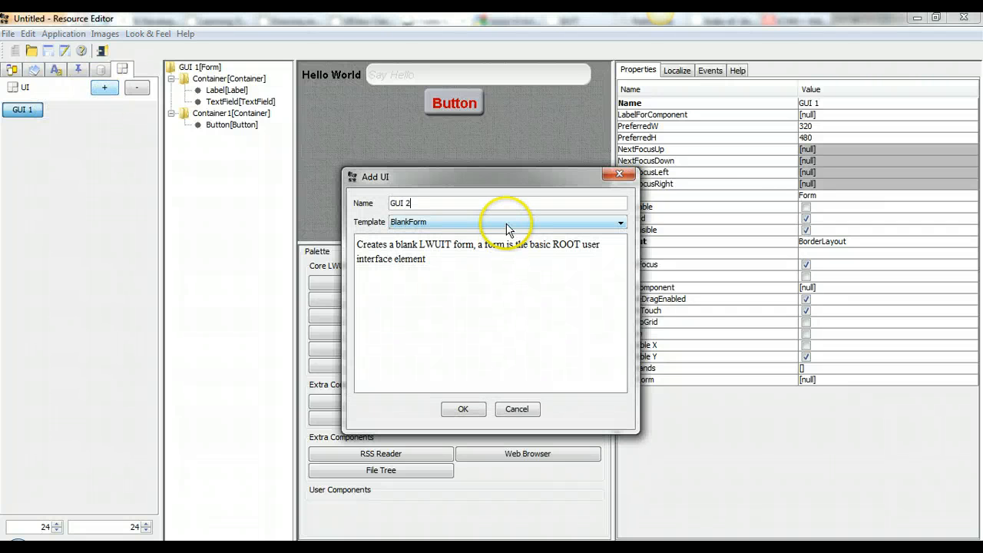
pyautogui.tripleClick(473, 198)
pyautogui.write('D')
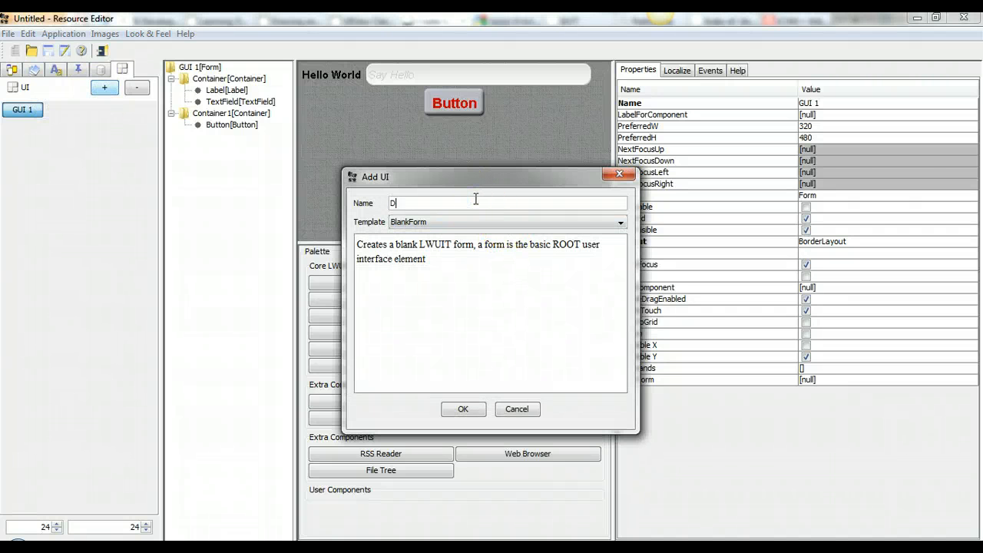
pyautogui.write('ialogForm')
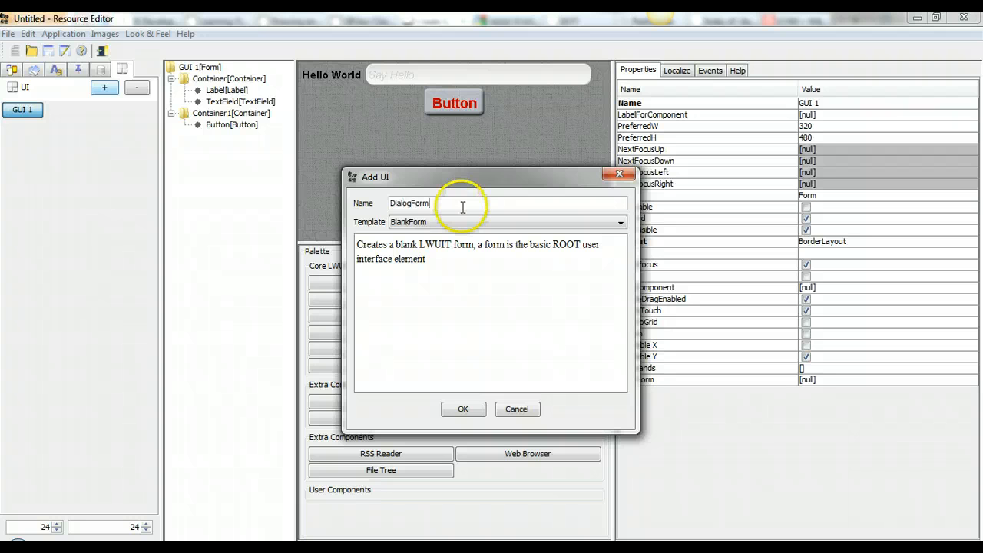
pyautogui.click(459, 222)
pyautogui.click(453, 241)
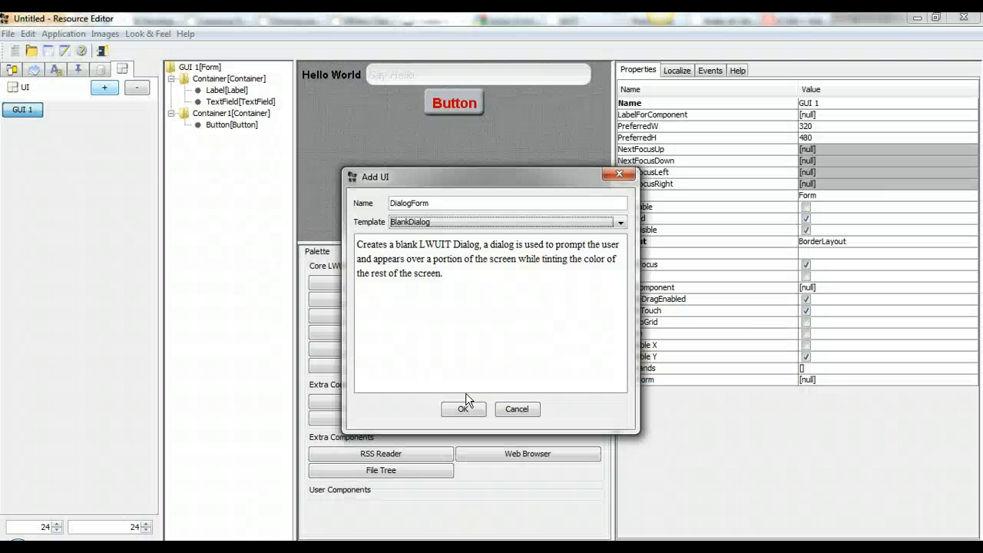
pyautogui.click(460, 407)
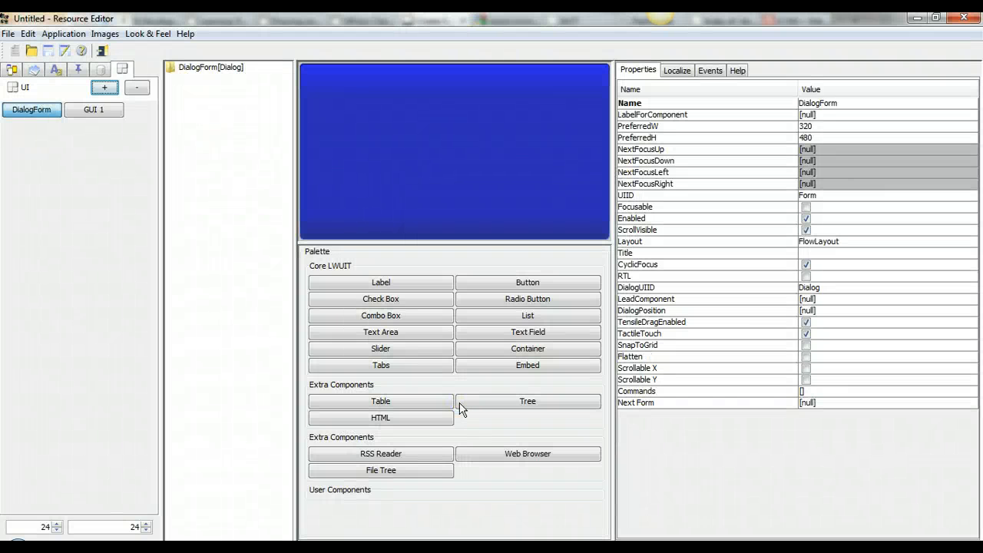
# Step: Add a label reading 'User Pressed The button!' to the dialog
pyautogui.click(423, 285)
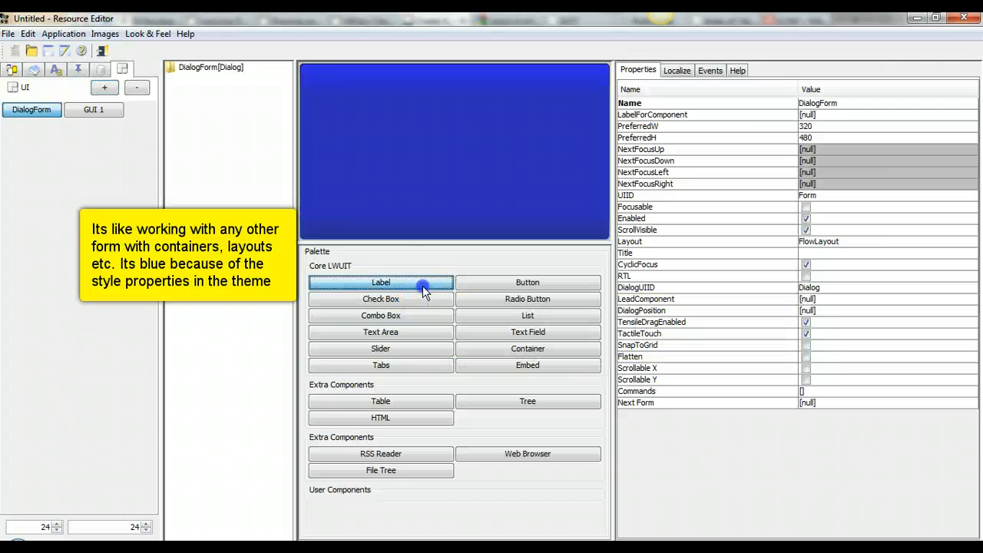
pyautogui.click(403, 152)
pyautogui.doubleClick(321, 73)
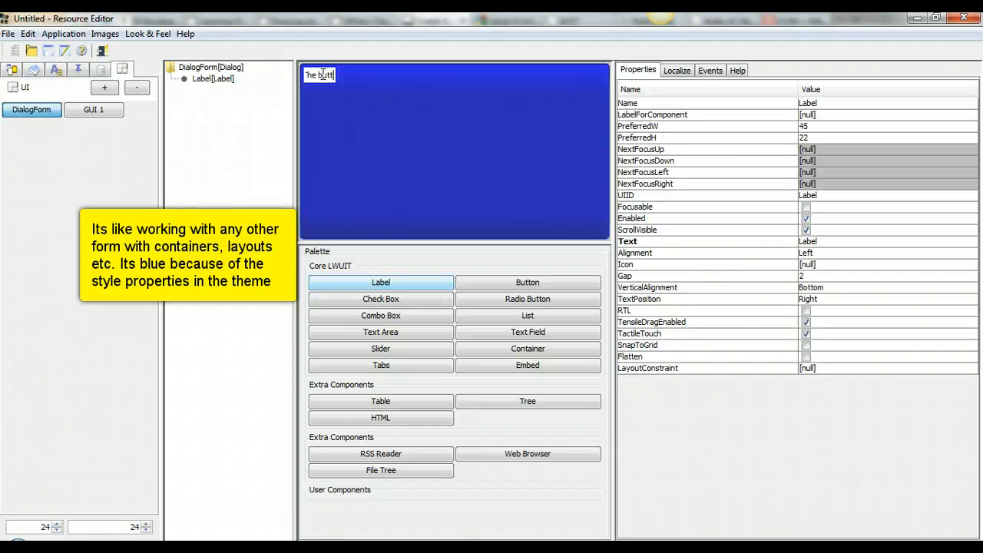
pyautogui.press('Return')
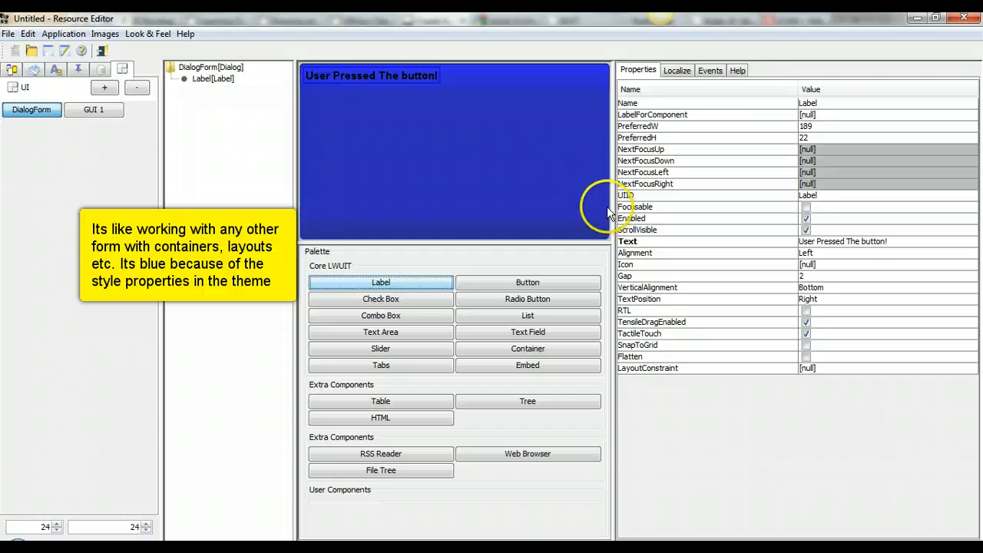
# Step: Drag a button into the dialog and type 'Close This Dialog' as its text
pyautogui.moveTo(526, 291); pyautogui.dragTo(461, 196)
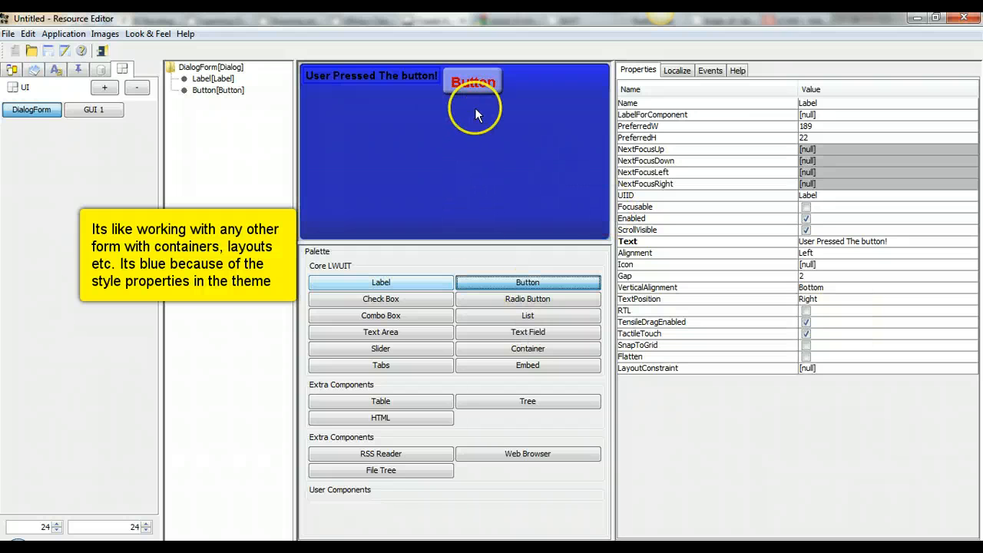
pyautogui.doubleClick(479, 85)
pyautogui.write('Close This D')
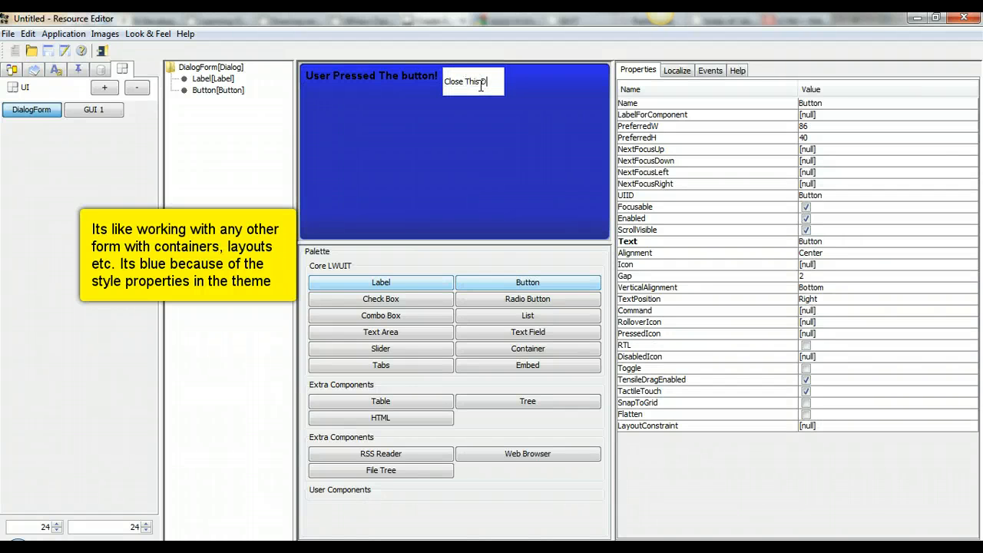
pyautogui.write('ialog')
# Step: Commit the button text 'Close This Dialog' and attach a matching Close This Dialog command
pyautogui.click(597, 134)
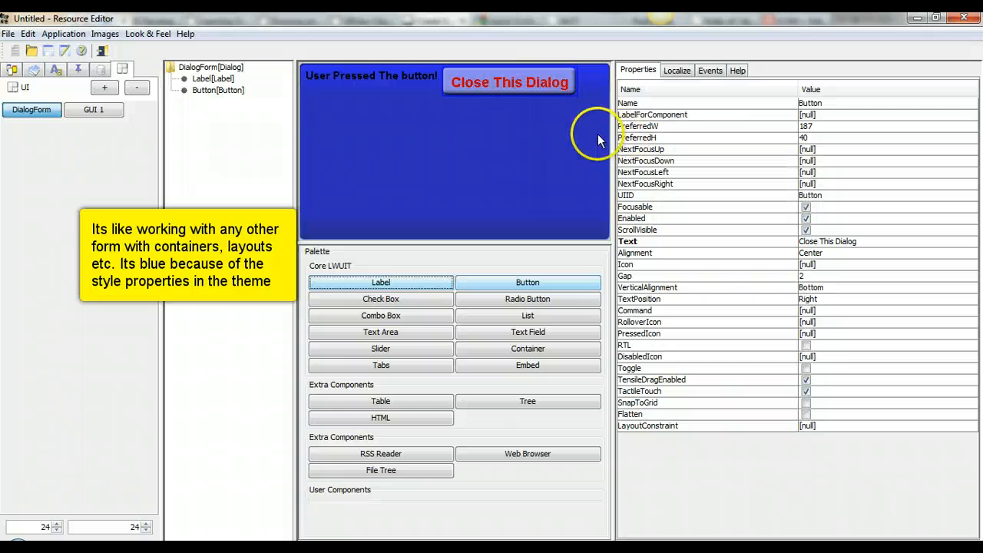
pyautogui.click(836, 312)
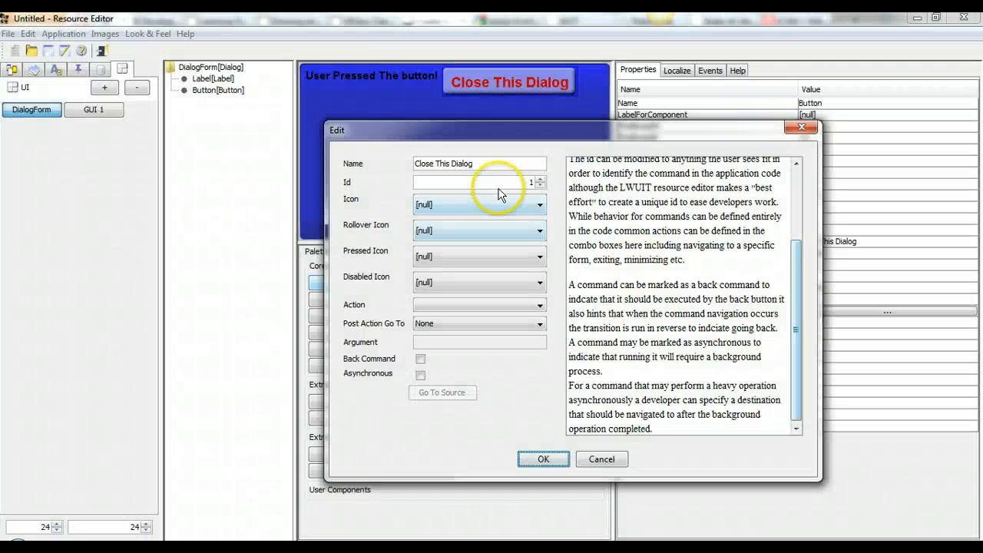
pyautogui.click(545, 460)
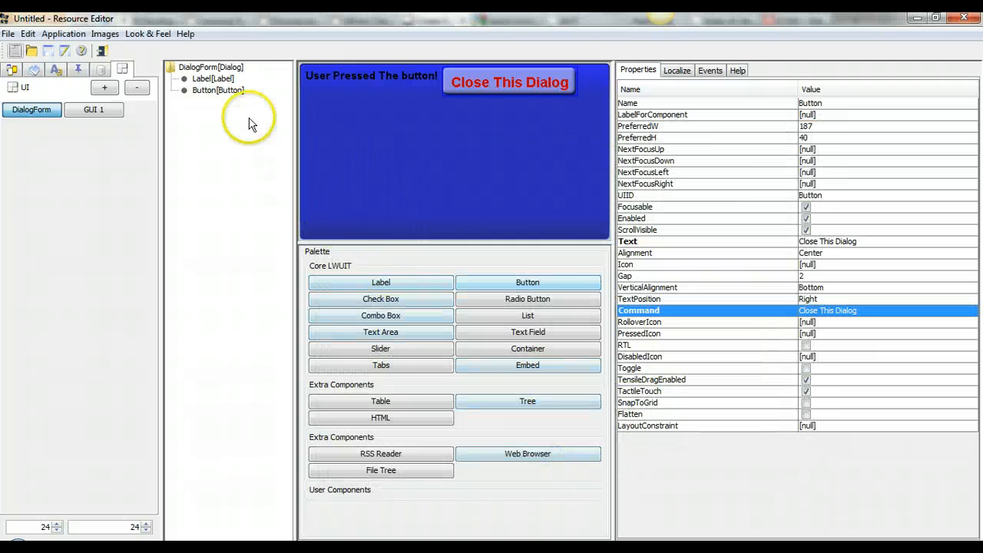
# Step: Set the DialogForm content pane's layout to BoxLayout Y
pyautogui.click(438, 123)
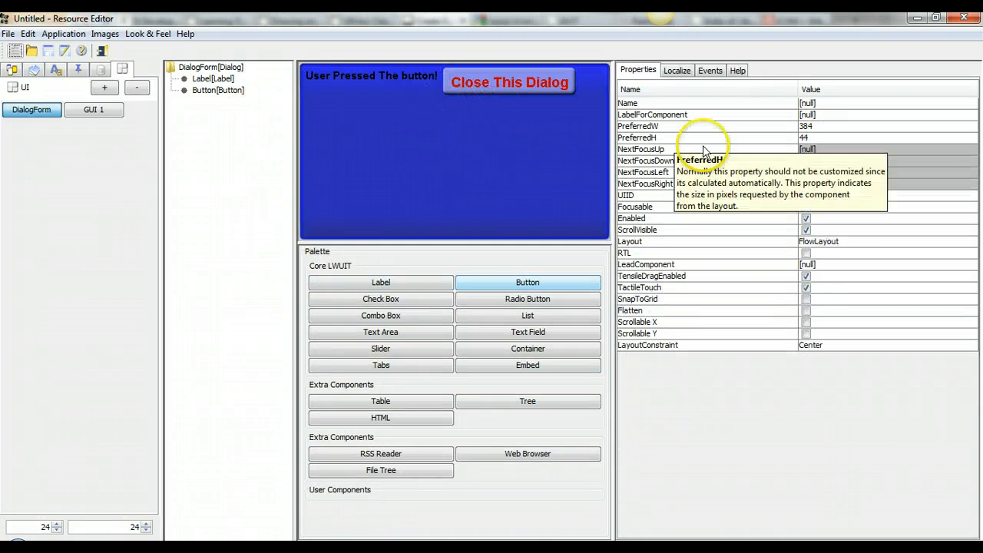
pyautogui.click(835, 243)
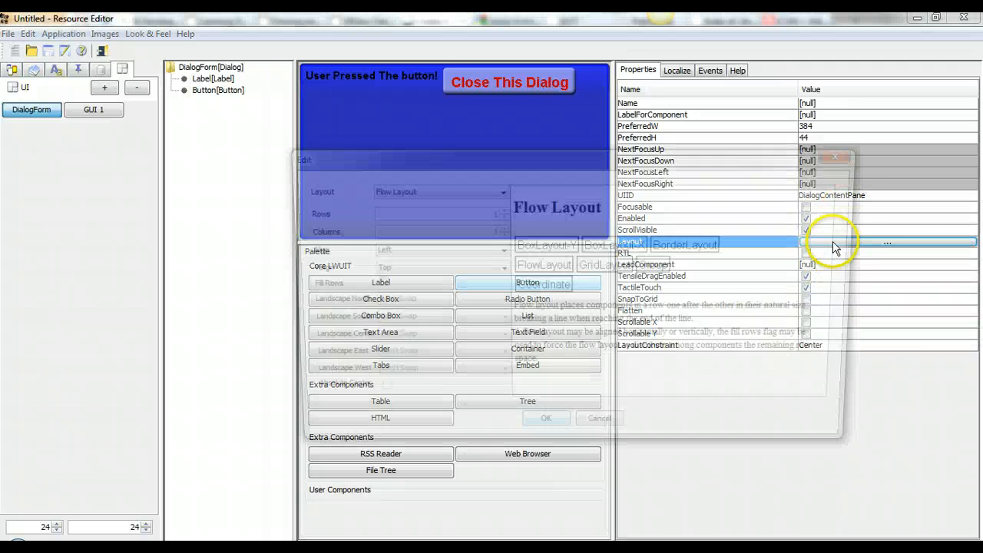
pyautogui.click(441, 192)
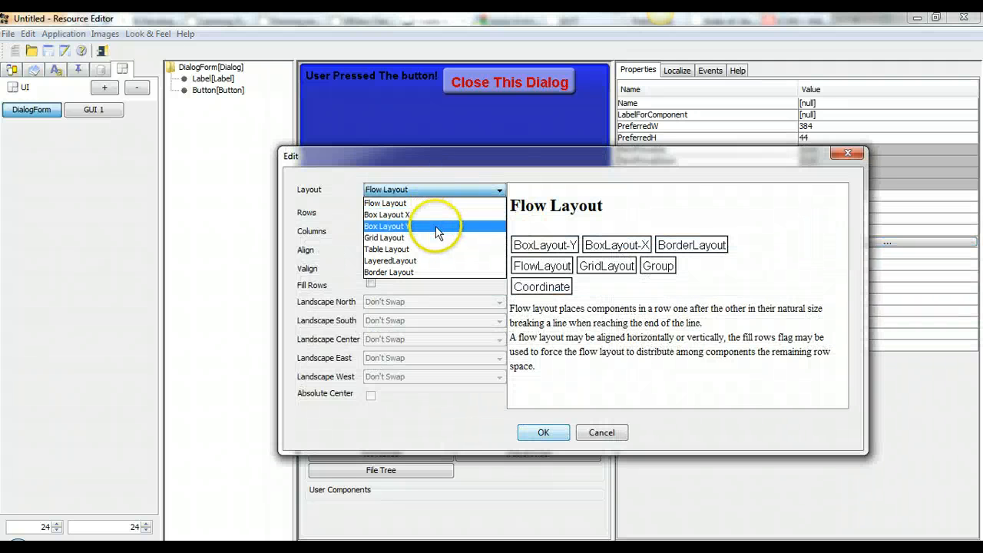
pyautogui.click(439, 226)
pyautogui.click(547, 432)
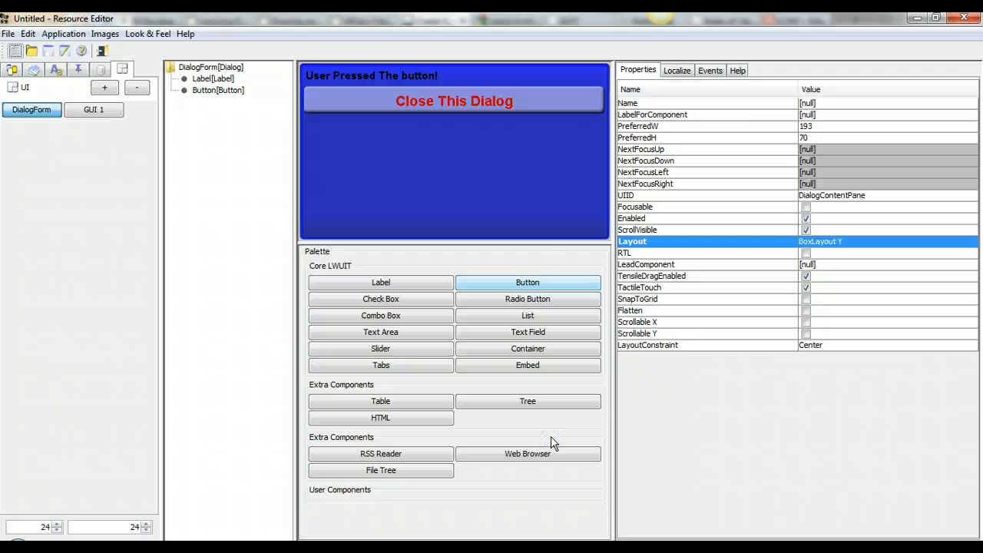
pyautogui.click(521, 192)
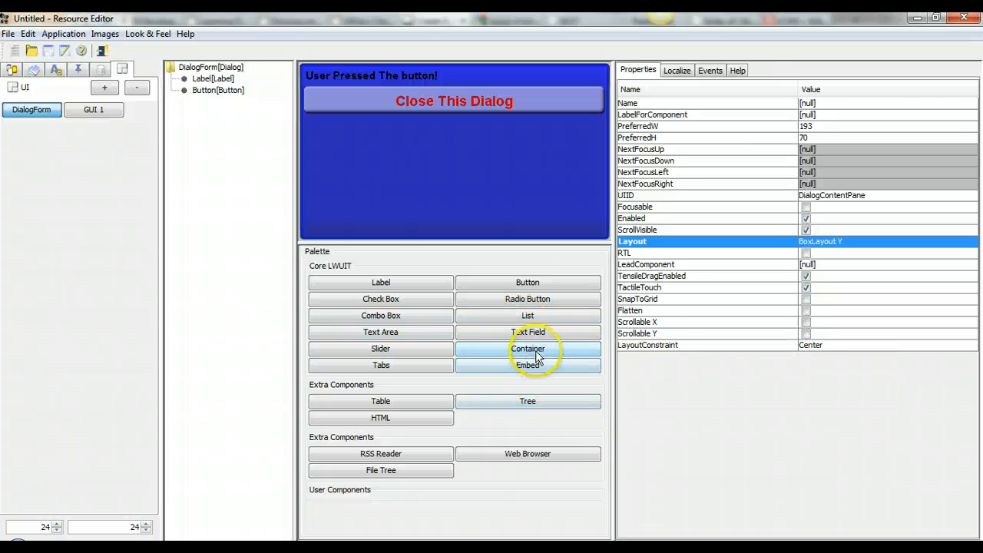
# Step: Add a new Container to the DialogForm and move the Label above it in the tree
pyautogui.click(535, 351)
pyautogui.click(219, 78)
pyautogui.click(219, 67)
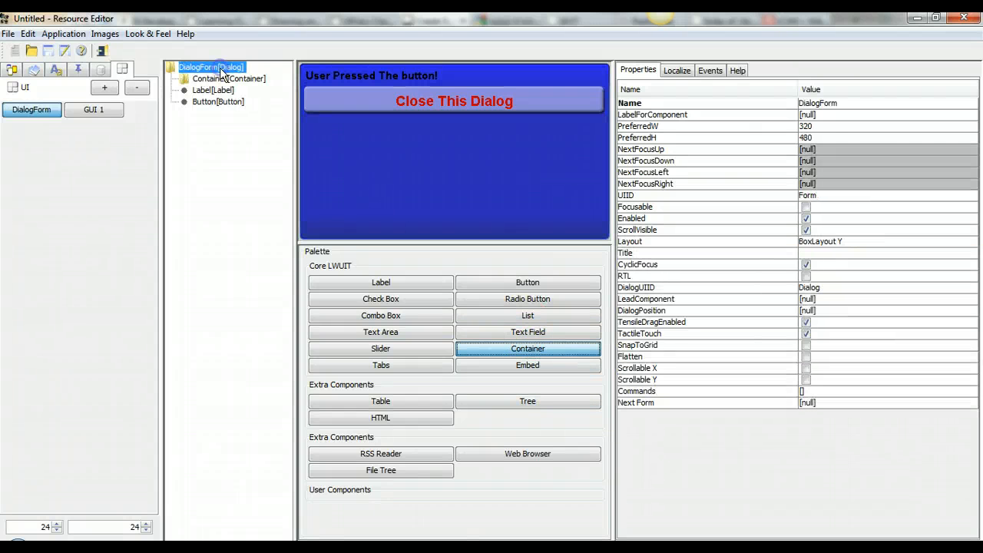
pyautogui.moveTo(211, 91)
pyautogui.mouseDown()
pyautogui.moveTo(211, 74)
pyautogui.moveTo(209, 93)
pyautogui.mouseUp()
pyautogui.moveTo(683, 244)
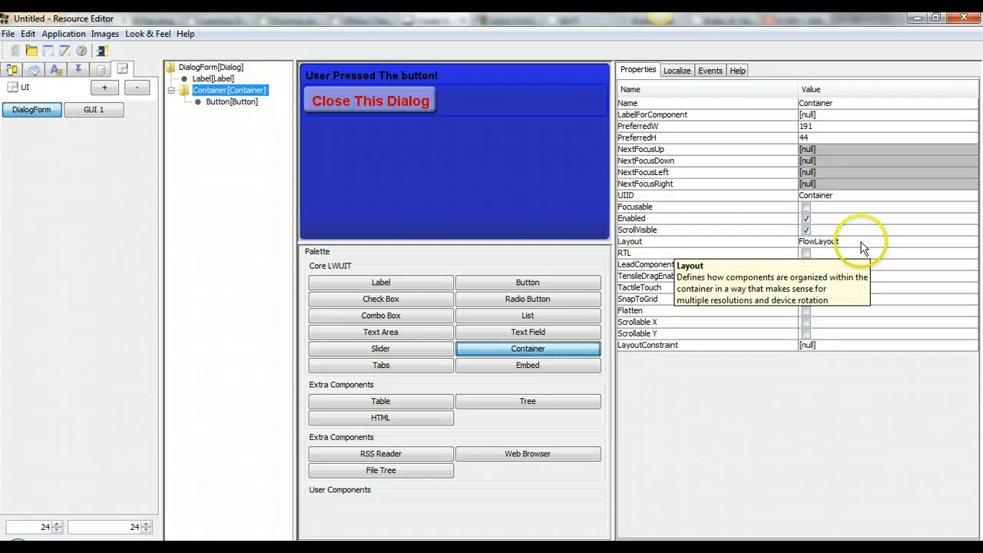
# Step: Give GUI 1's Button a command whose action opens DialogForm, then reopen HiTheme
pyautogui.click(93, 109)
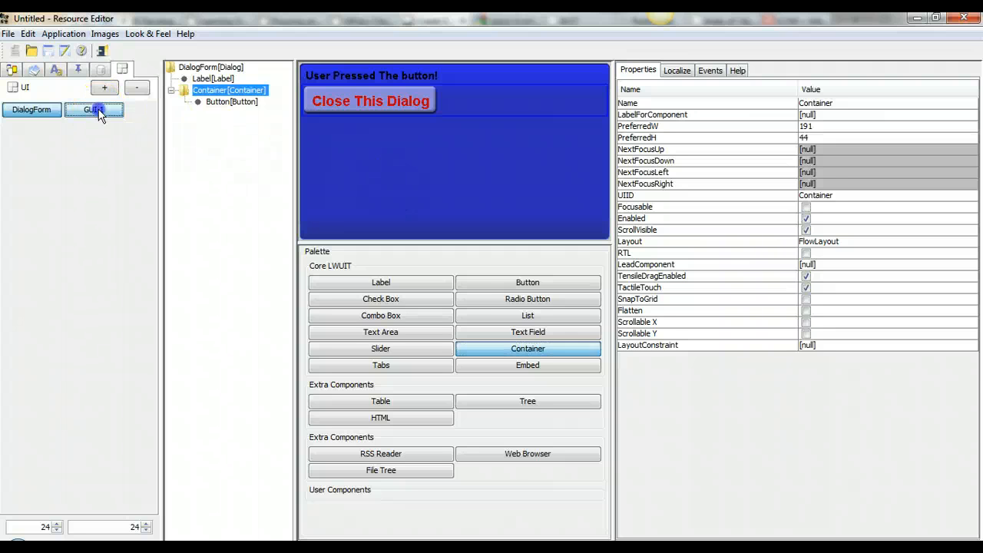
pyautogui.click(450, 113)
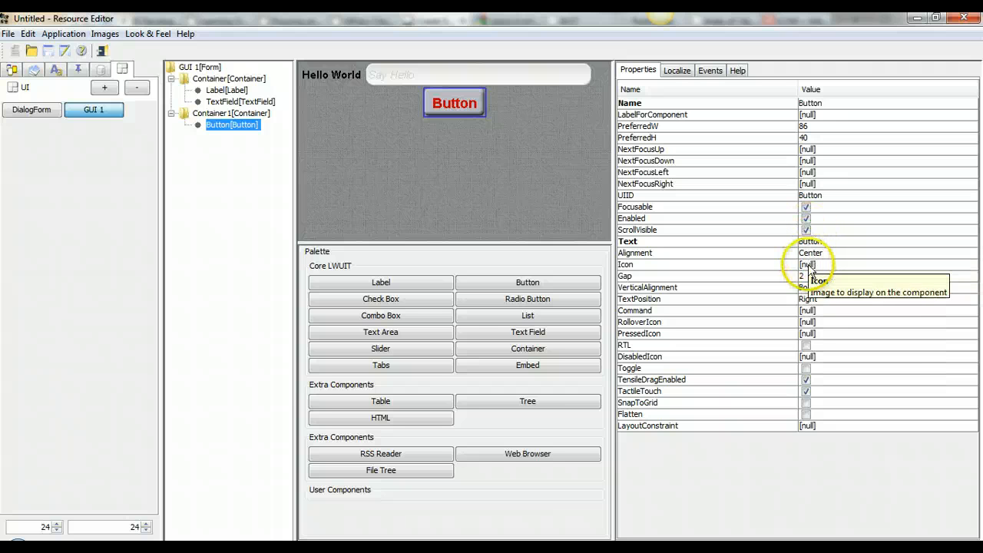
pyautogui.click(817, 310)
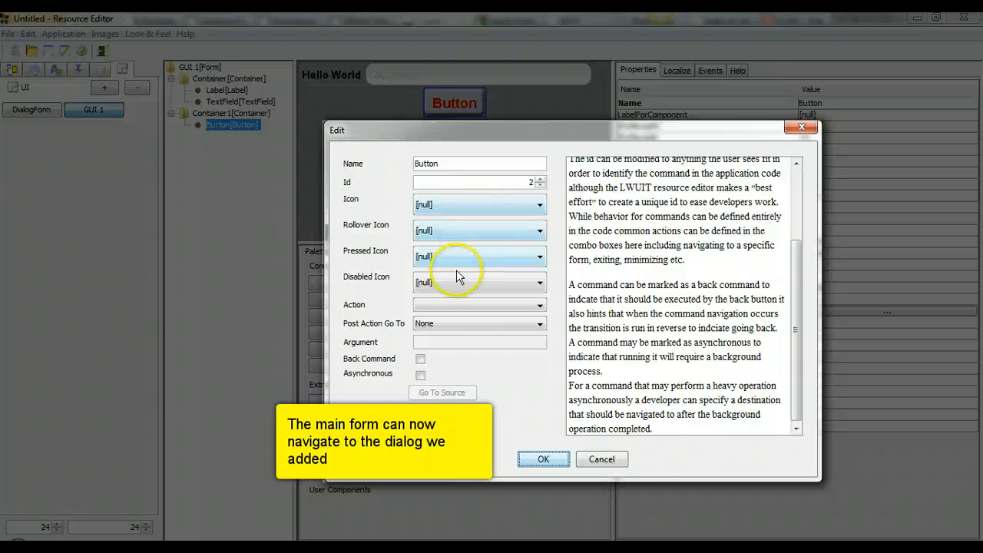
pyautogui.click(445, 304)
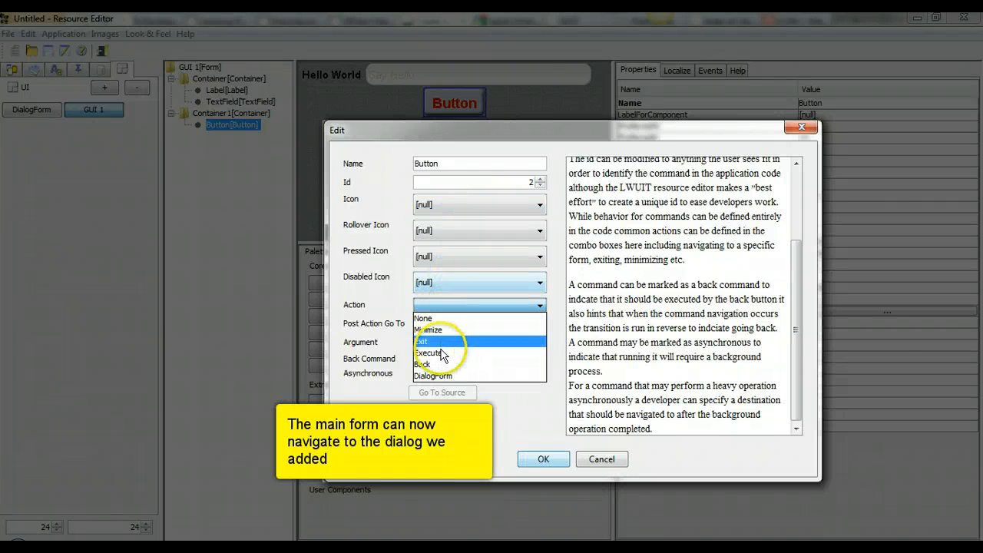
pyautogui.click(445, 376)
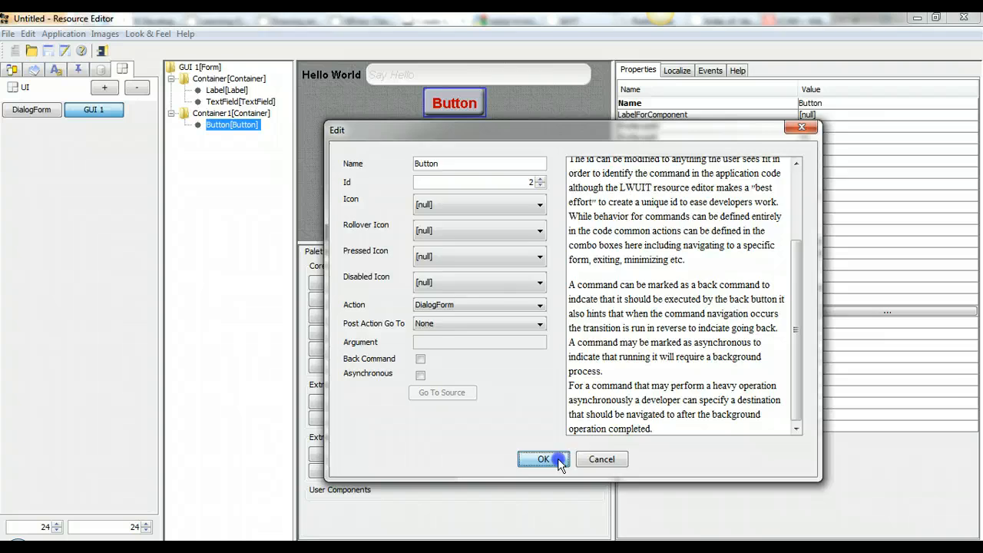
pyautogui.click(543, 459)
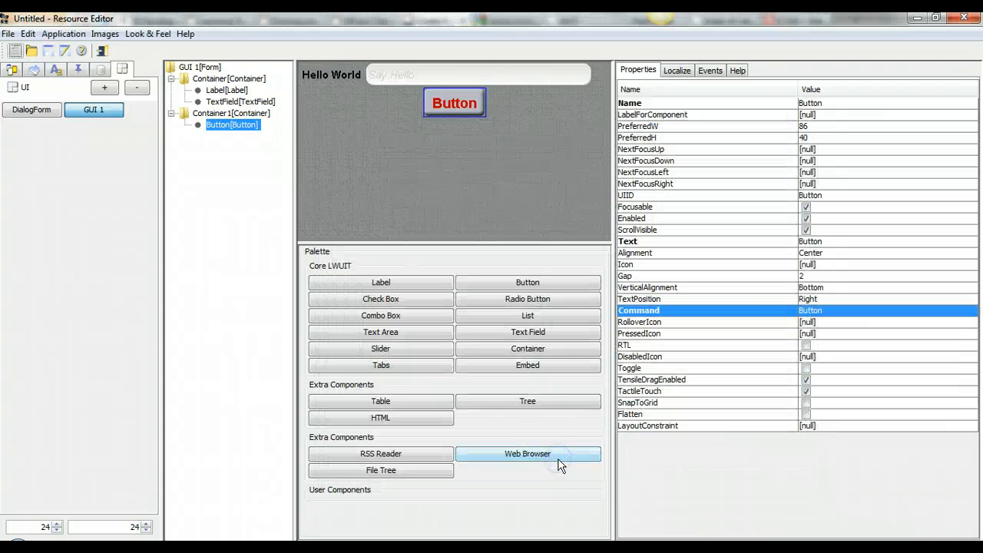
pyautogui.click(12, 69)
pyautogui.click(30, 107)
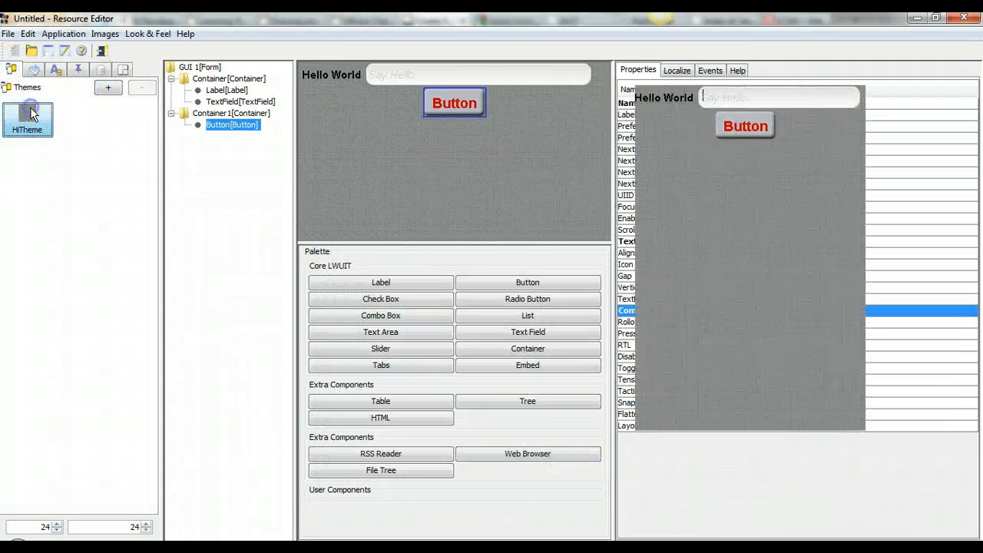
# Step: Test and close the Button's dialog in the HiTheme preview, then view the checkbox, combo and radio_checked images
pyautogui.click(736, 126)
pyautogui.click(739, 180)
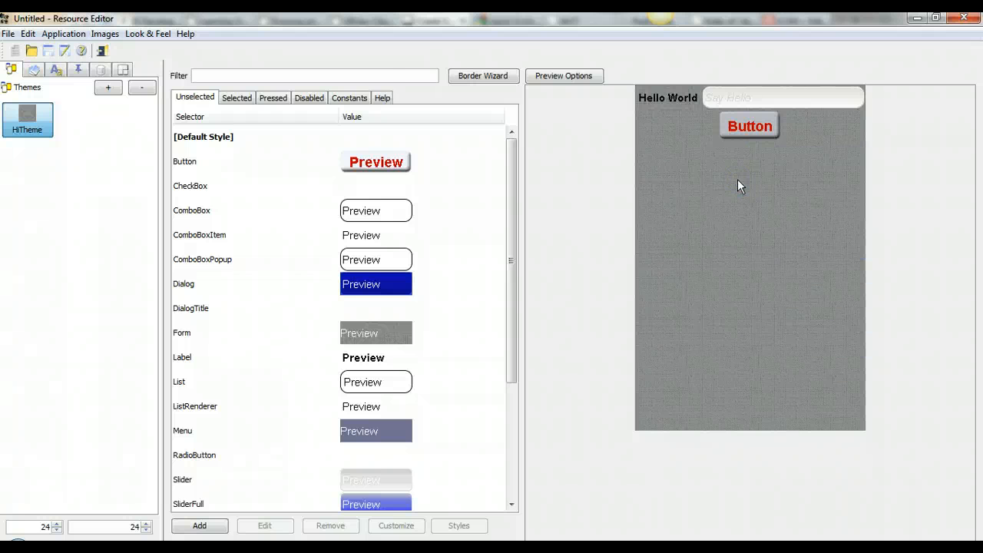
pyautogui.click(34, 69)
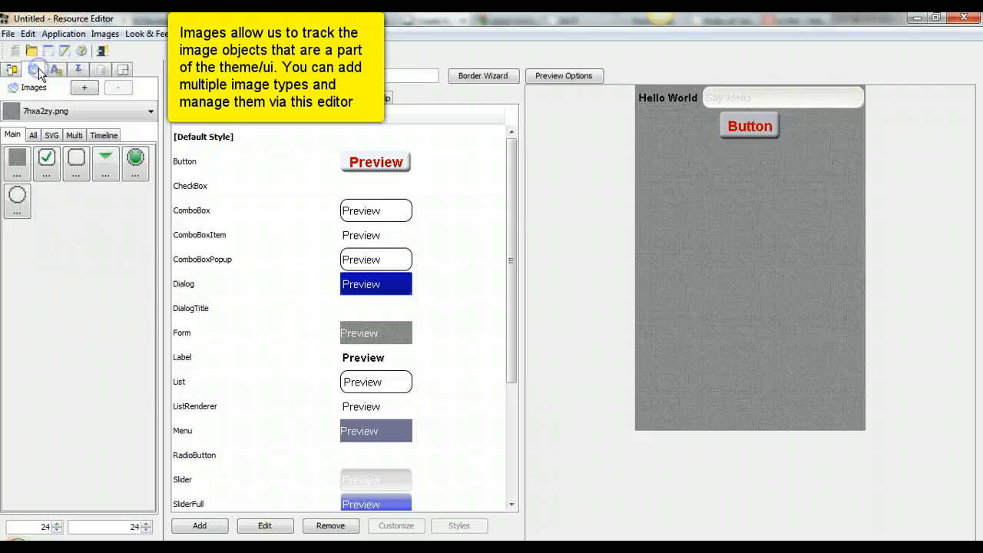
pyautogui.click(53, 170)
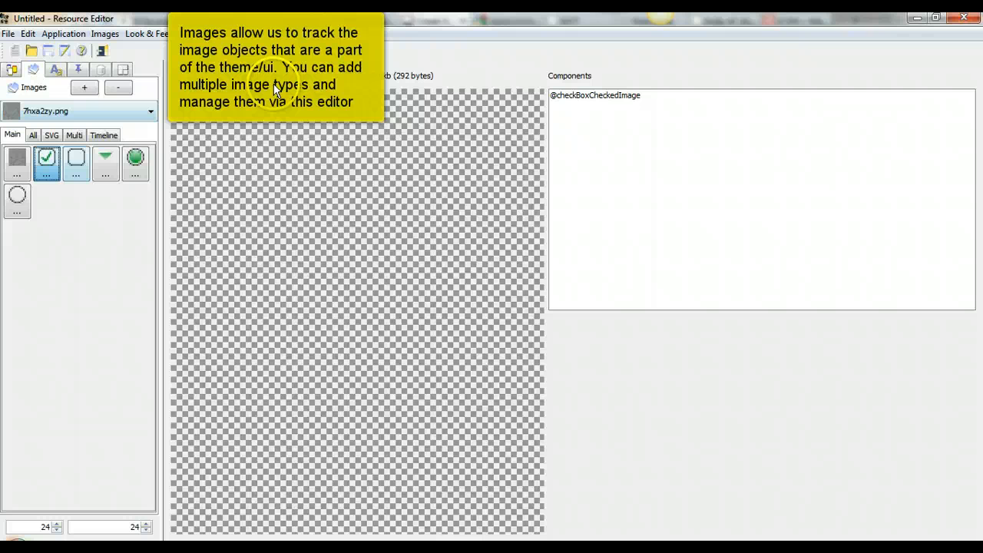
pyautogui.click(78, 163)
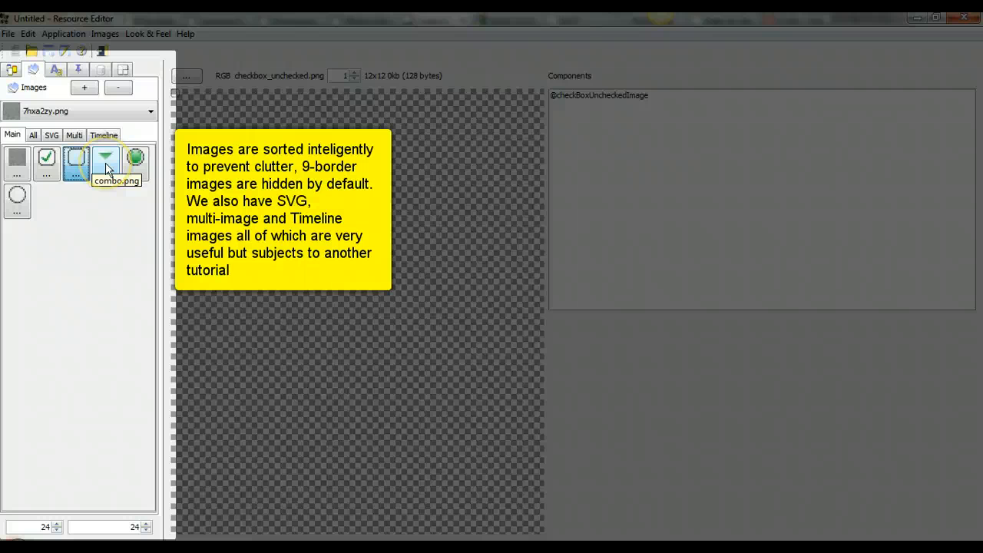
pyautogui.click(106, 168)
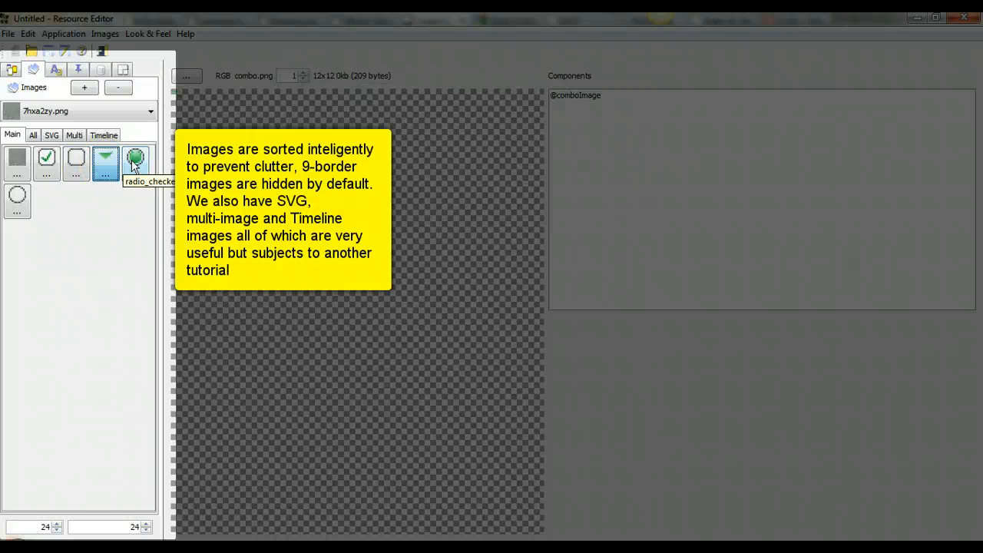
pyautogui.click(132, 163)
# Step: Browse the image categories, viewing buttonBGSel8, and end on Slider.sel#borderCenter:1
pyautogui.click(72, 136)
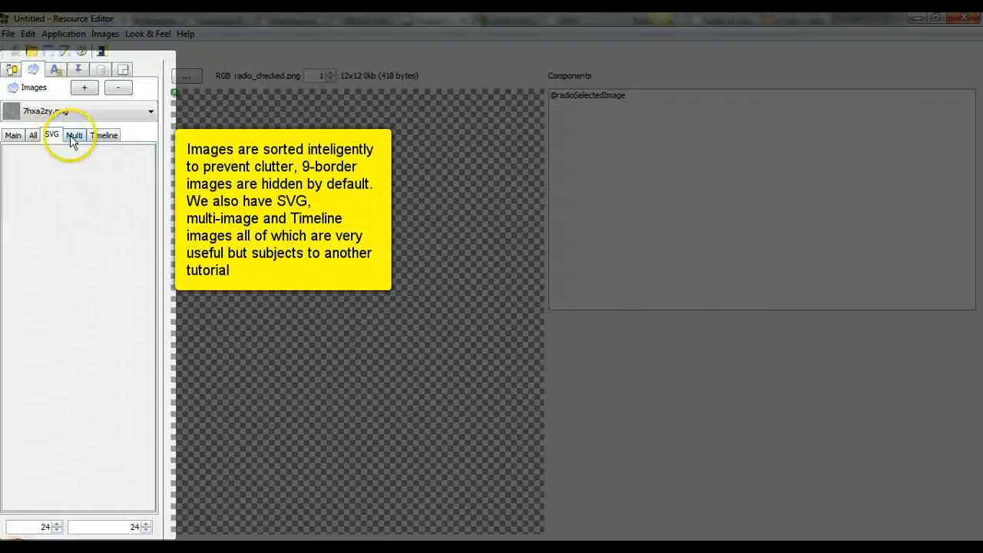
pyautogui.click(33, 135)
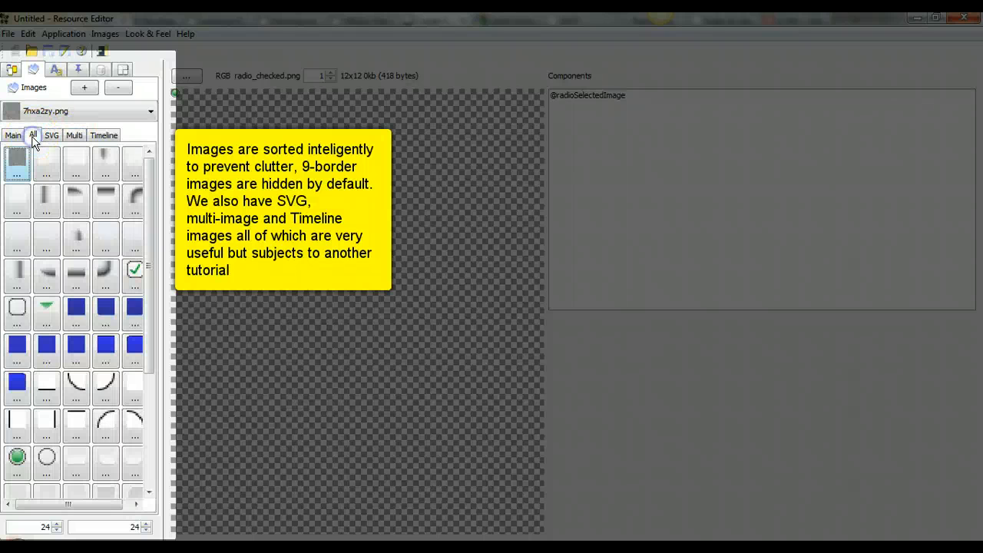
pyautogui.click(75, 269)
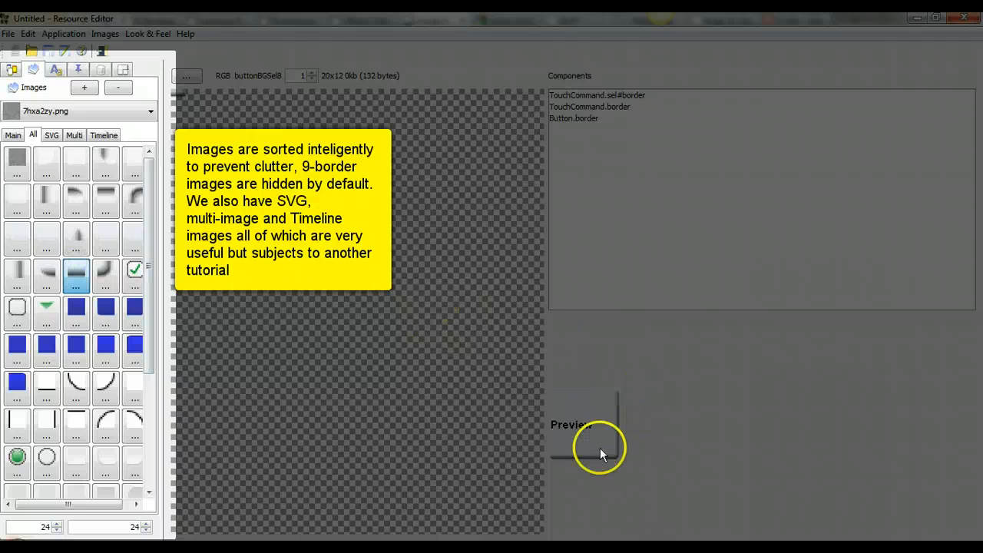
pyautogui.click(13, 135)
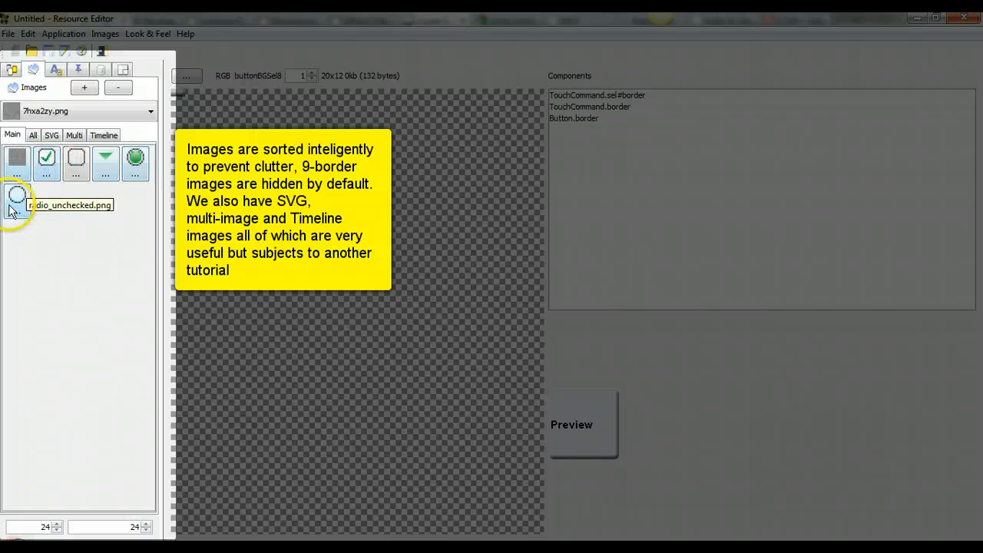
pyautogui.click(90, 112)
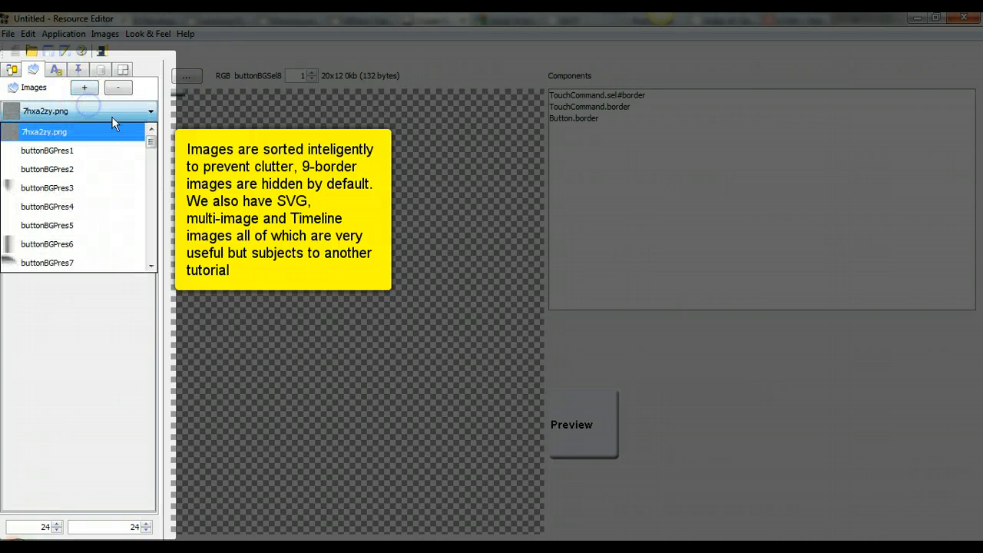
pyautogui.moveTo(152, 142); pyautogui.dragTo(154, 222)
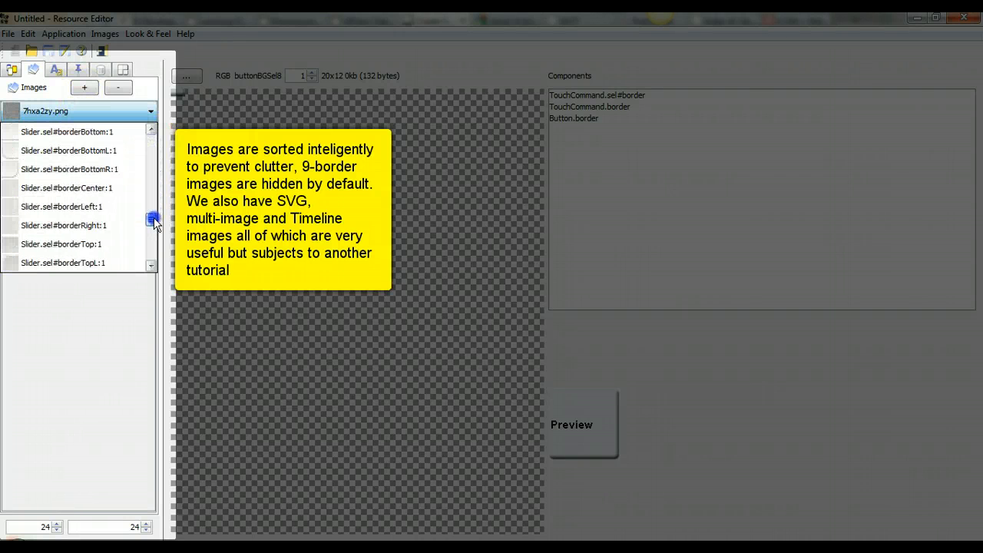
pyautogui.click(103, 186)
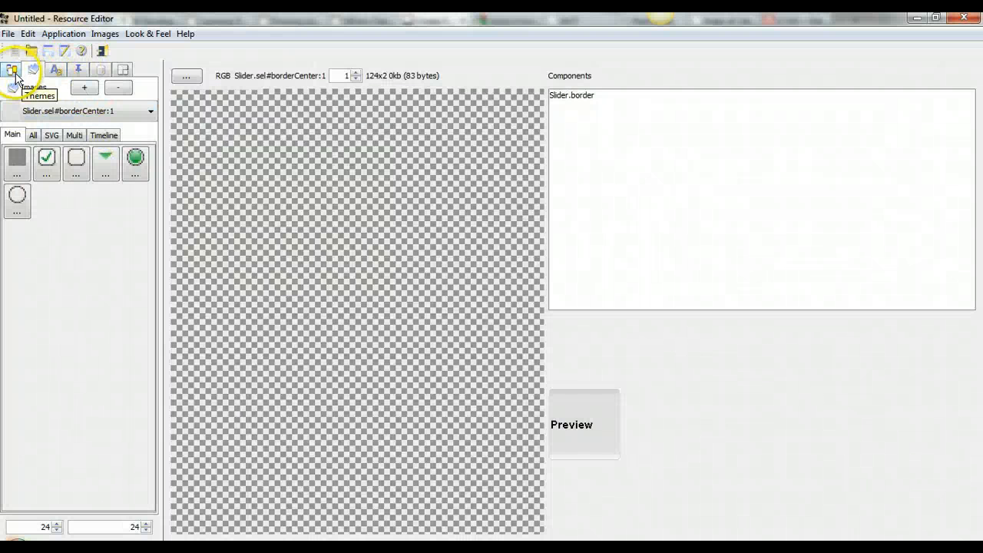
# Step: From the theme list, open and cancel Pick Application (MIDlet), then reopen the Application menu
pyautogui.click(13, 72)
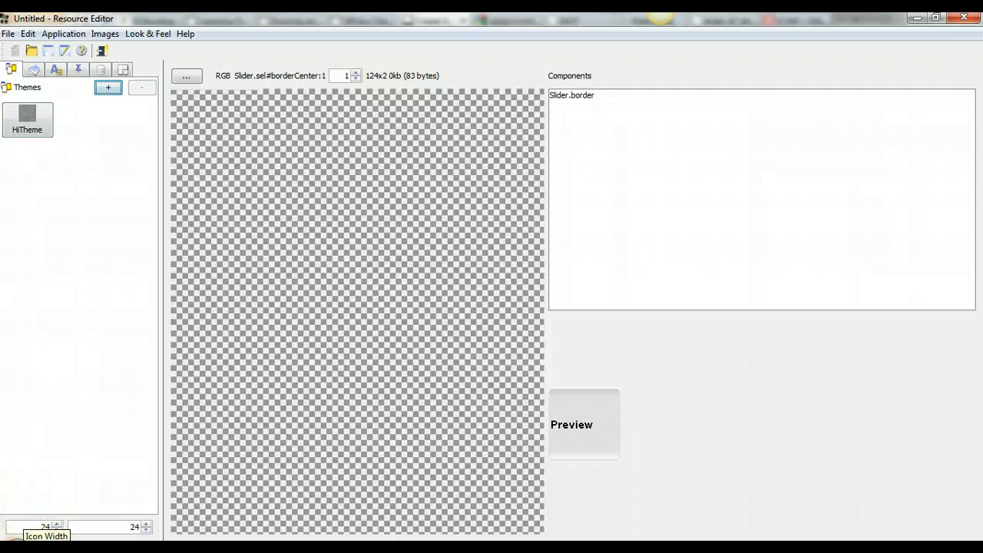
pyautogui.click(61, 35)
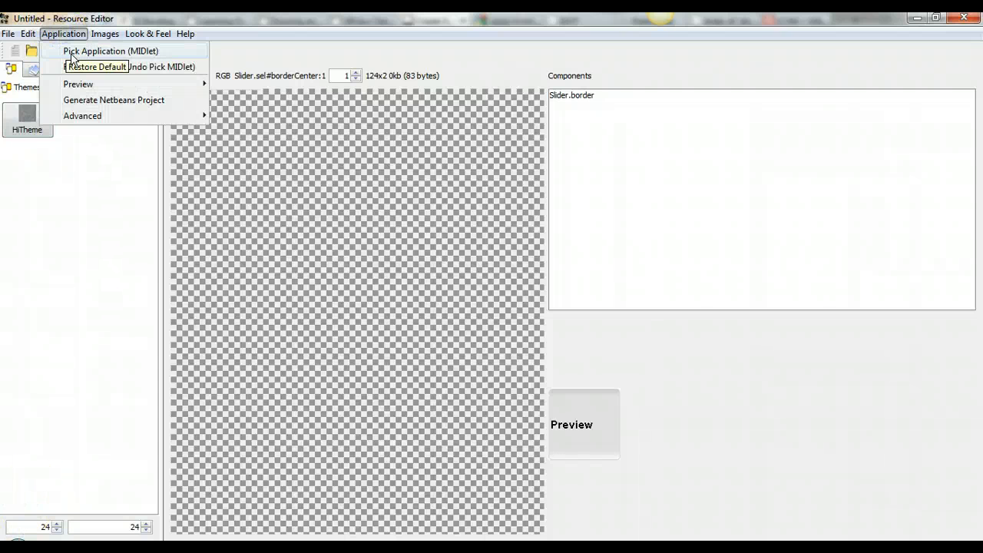
pyautogui.click(71, 53)
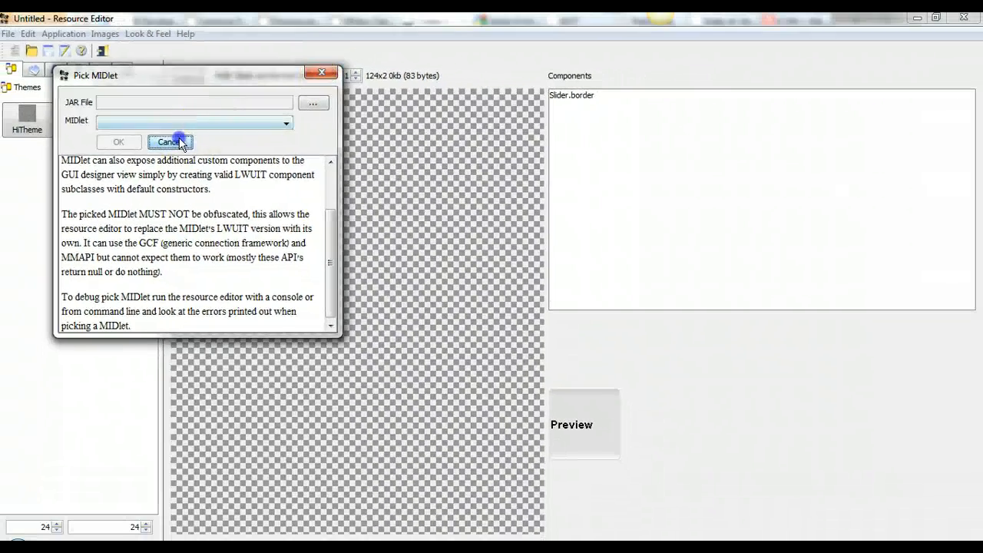
pyautogui.click(228, 163)
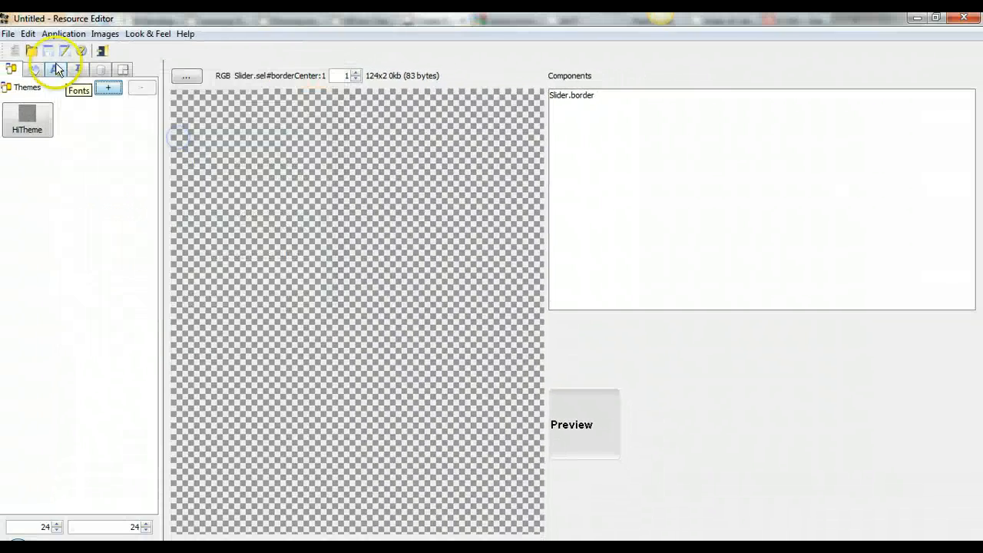
pyautogui.click(61, 34)
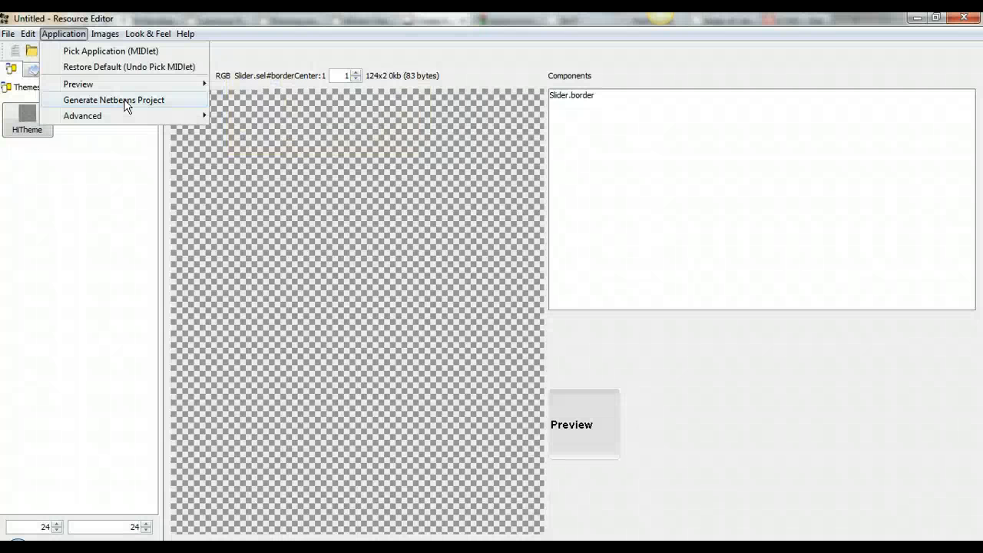
# Step: Review the Image Sizes (KB) report, 26kb across 69 images, and close it
pyautogui.moveTo(105, 34)
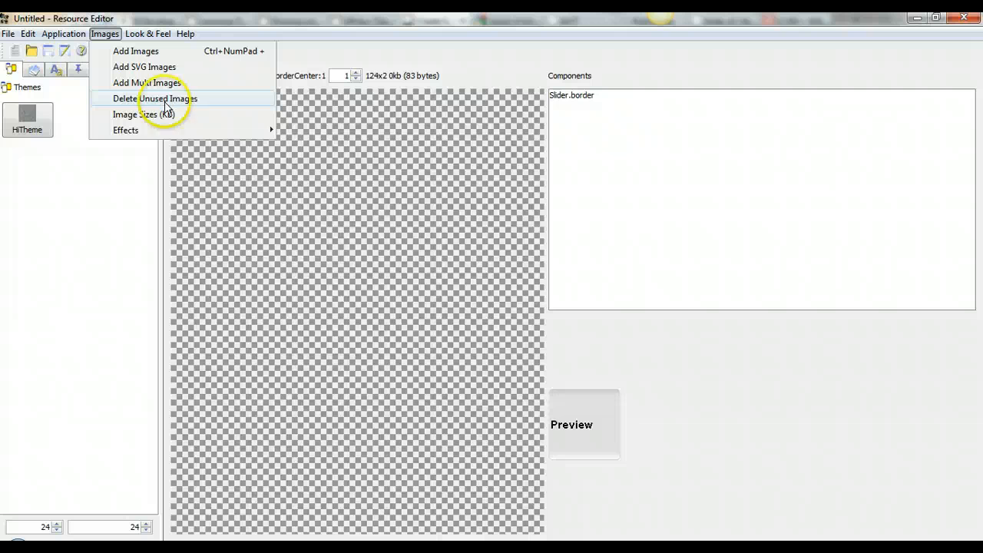
pyautogui.click(173, 115)
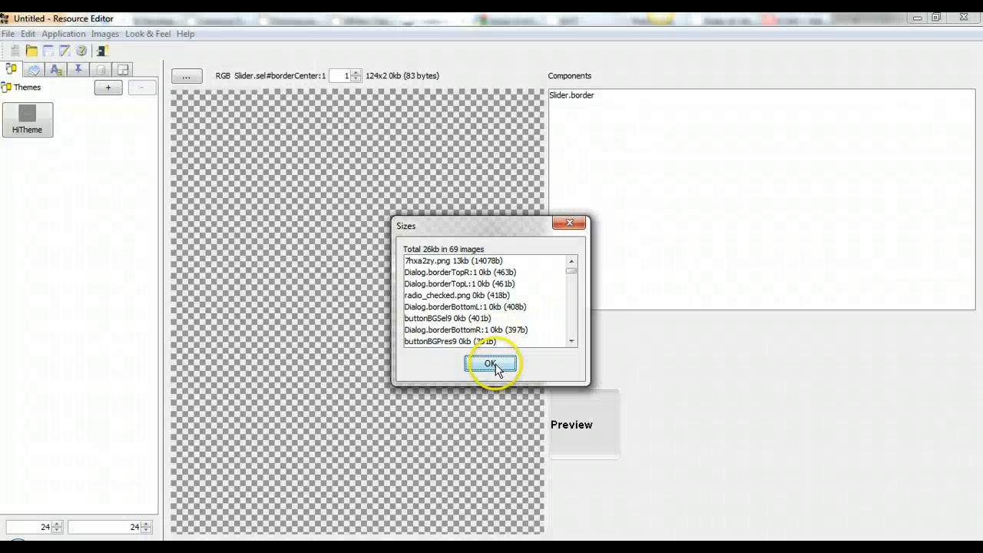
pyautogui.click(499, 361)
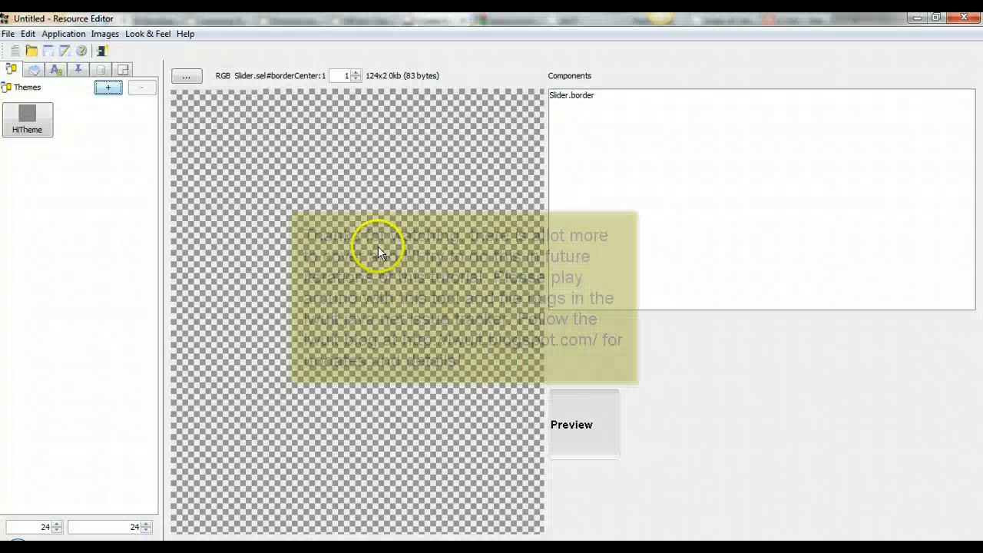